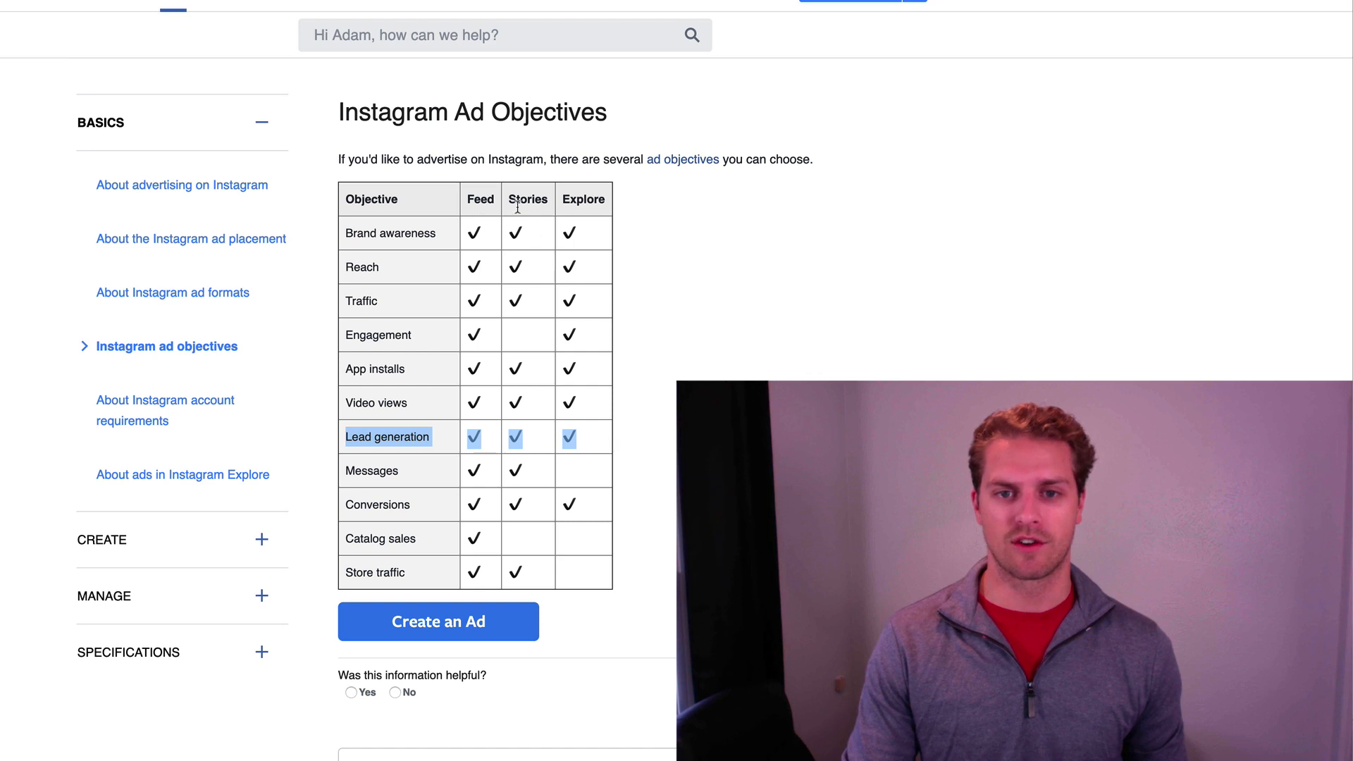
Step: Review which placements the Conversions, Traffic, Video views and Engagement objectives support, including the Stories column of the Instagram Ad Objectives table
{"action": "left_click_drag", "start_coordinate": [347, 505], "coordinate": [582, 506]}
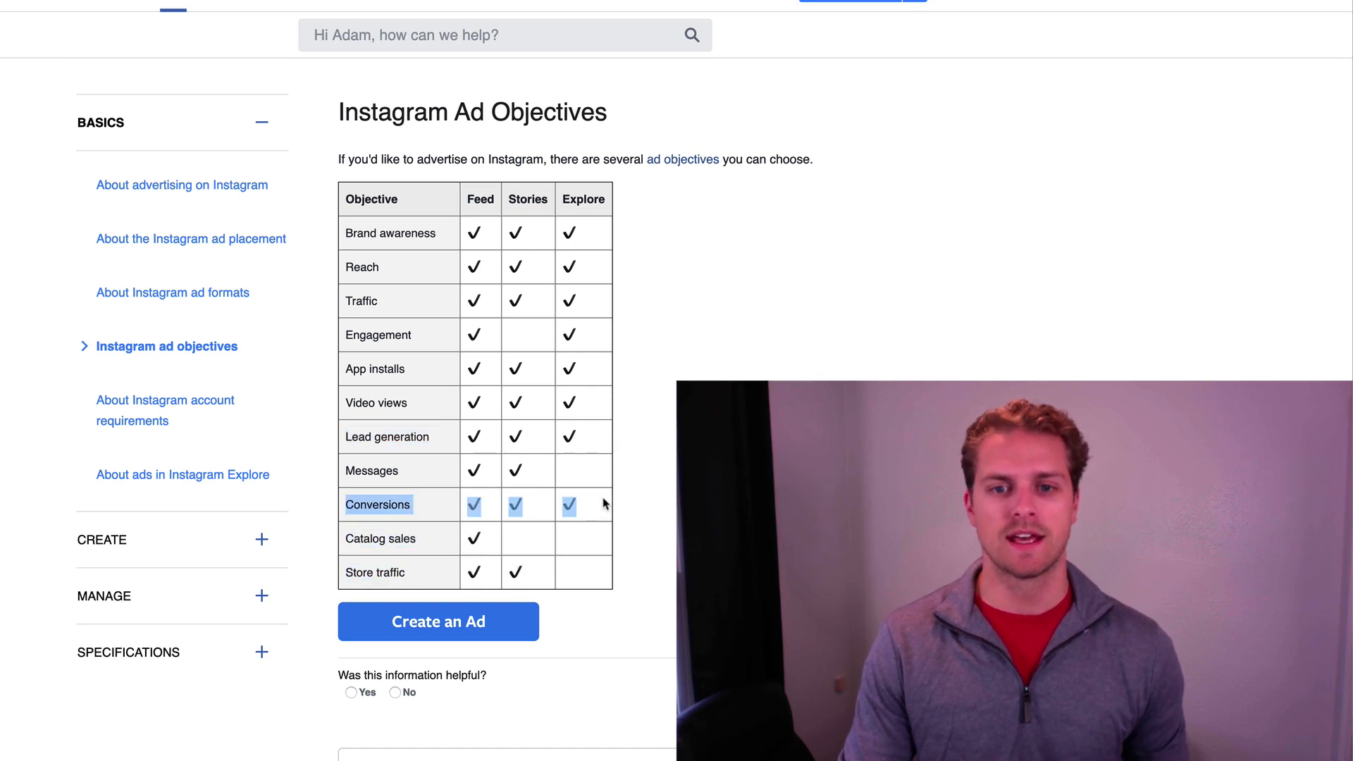
{"action": "left_click", "coordinate": [639, 468]}
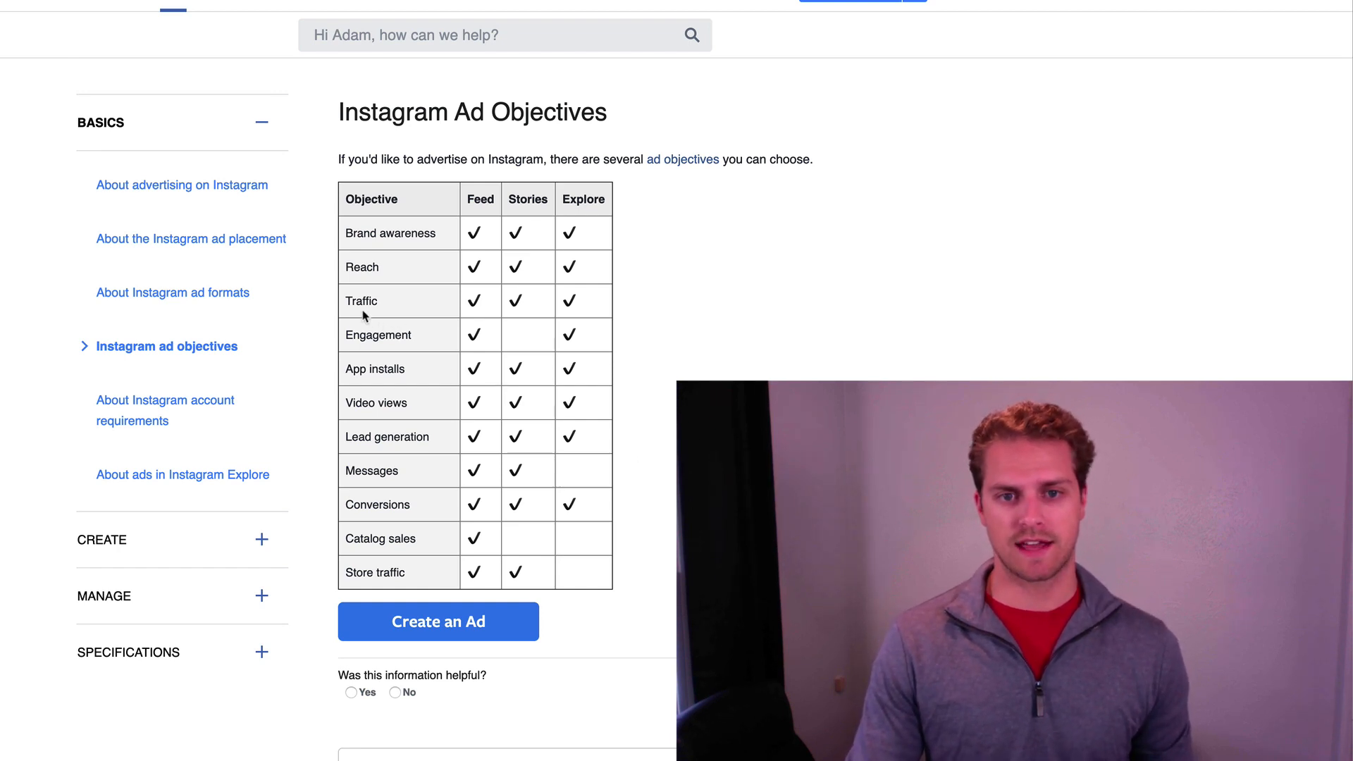
{"action": "left_click_drag", "start_coordinate": [344, 301], "coordinate": [610, 302]}
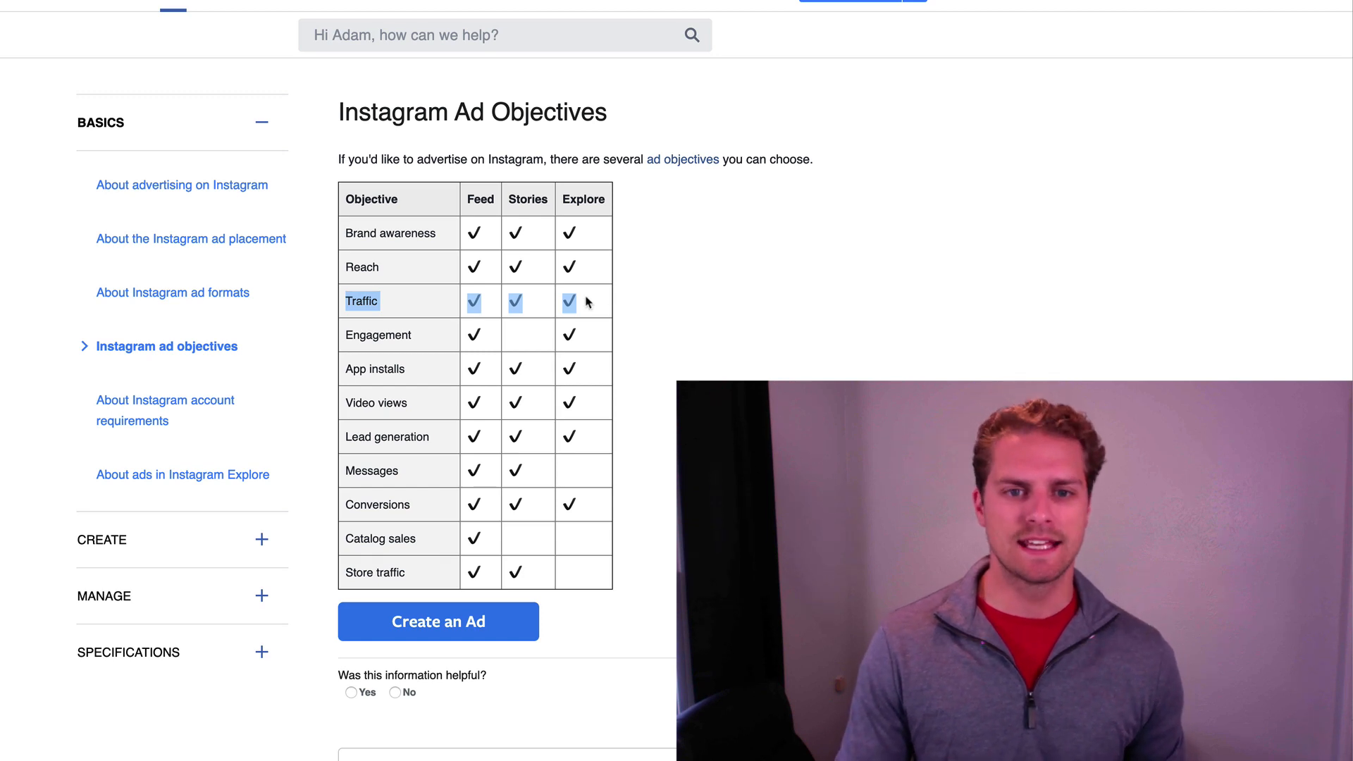
{"action": "left_click", "coordinate": [644, 285]}
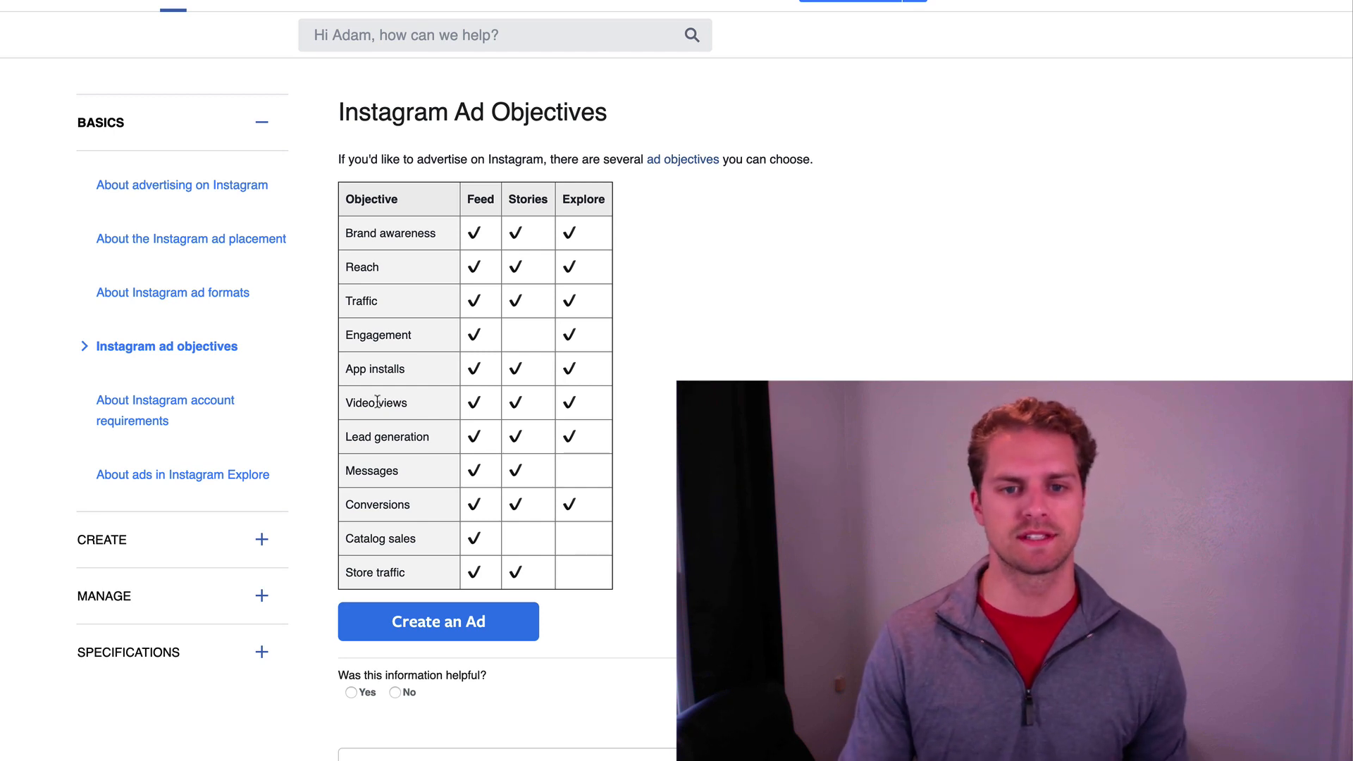
{"action": "left_click_drag", "start_coordinate": [344, 403], "coordinate": [577, 404]}
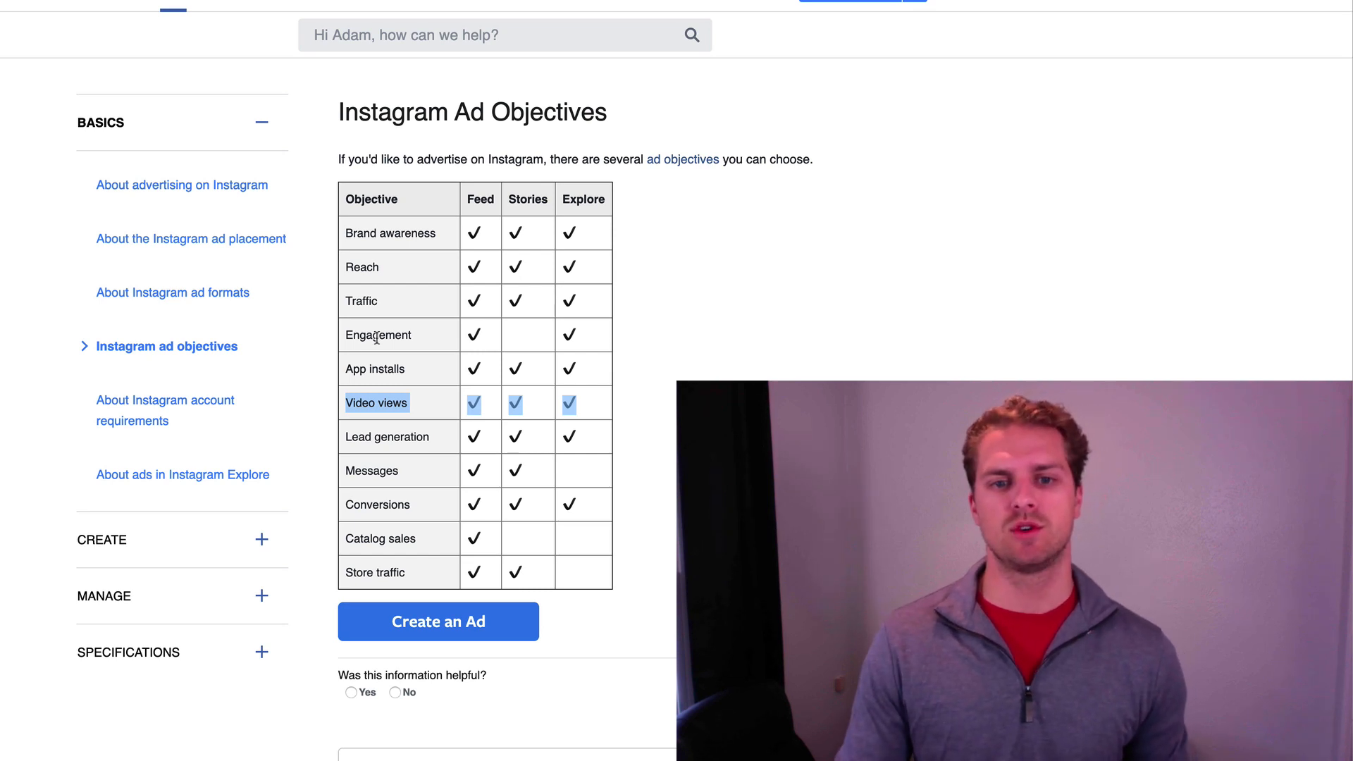
{"action": "left_click_drag", "start_coordinate": [353, 335], "coordinate": [486, 337]}
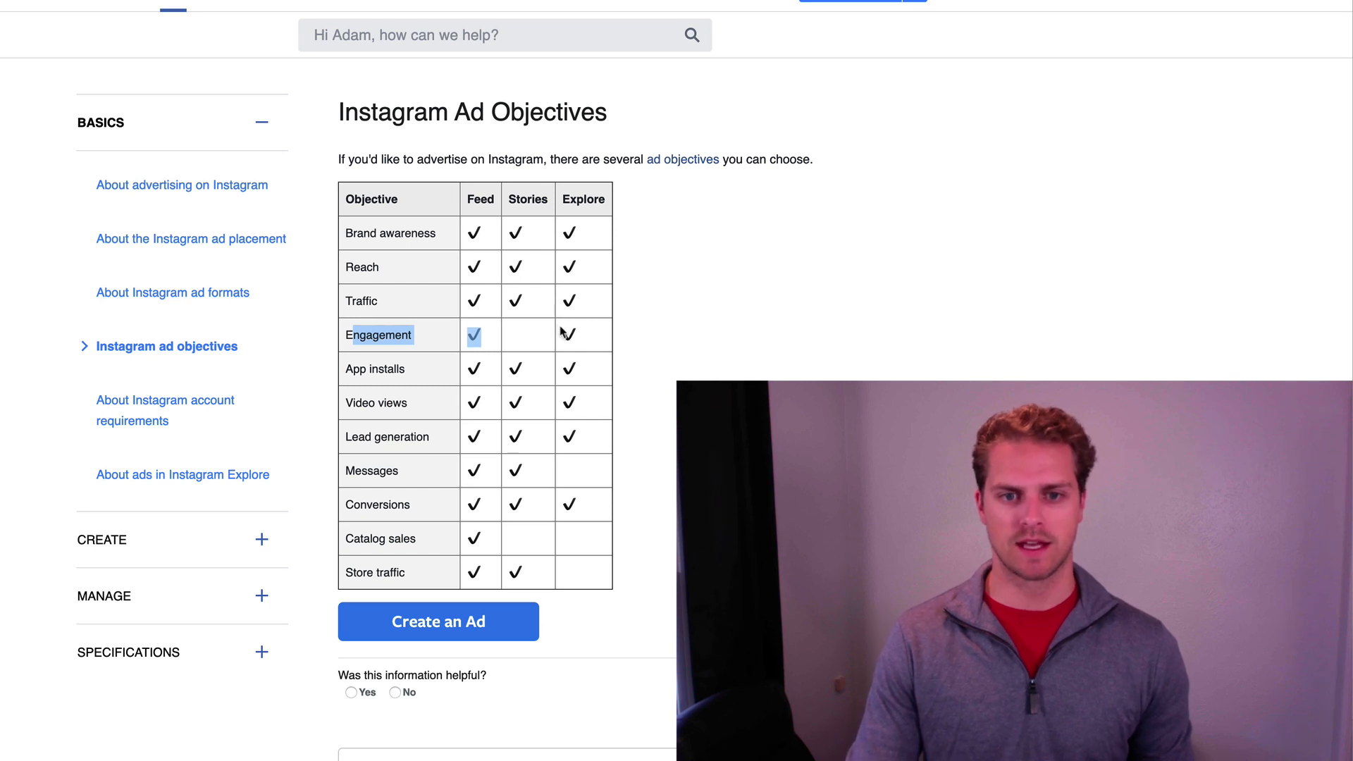
{"action": "left_click", "coordinate": [678, 349]}
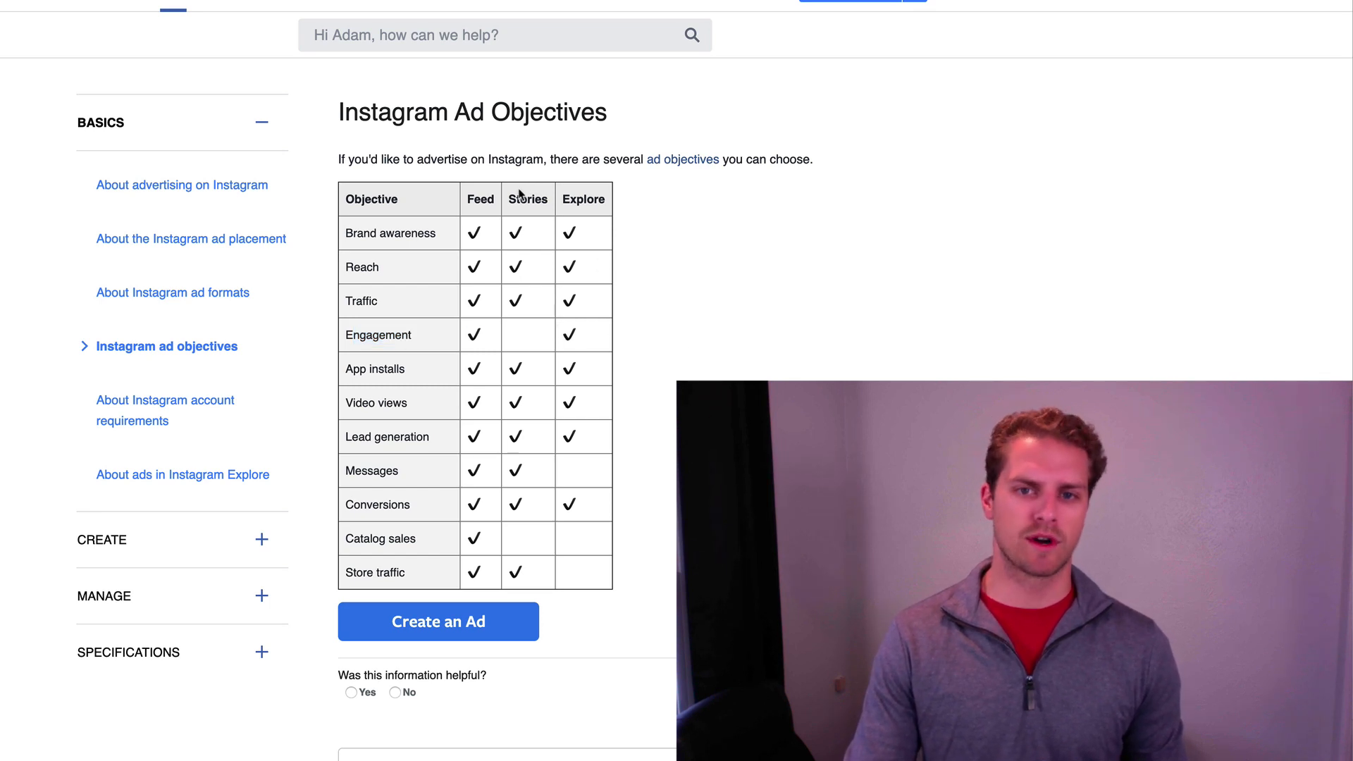
{"action": "left_click_drag", "start_coordinate": [520, 193], "coordinate": [526, 468]}
{"action": "left_click", "coordinate": [652, 423]}
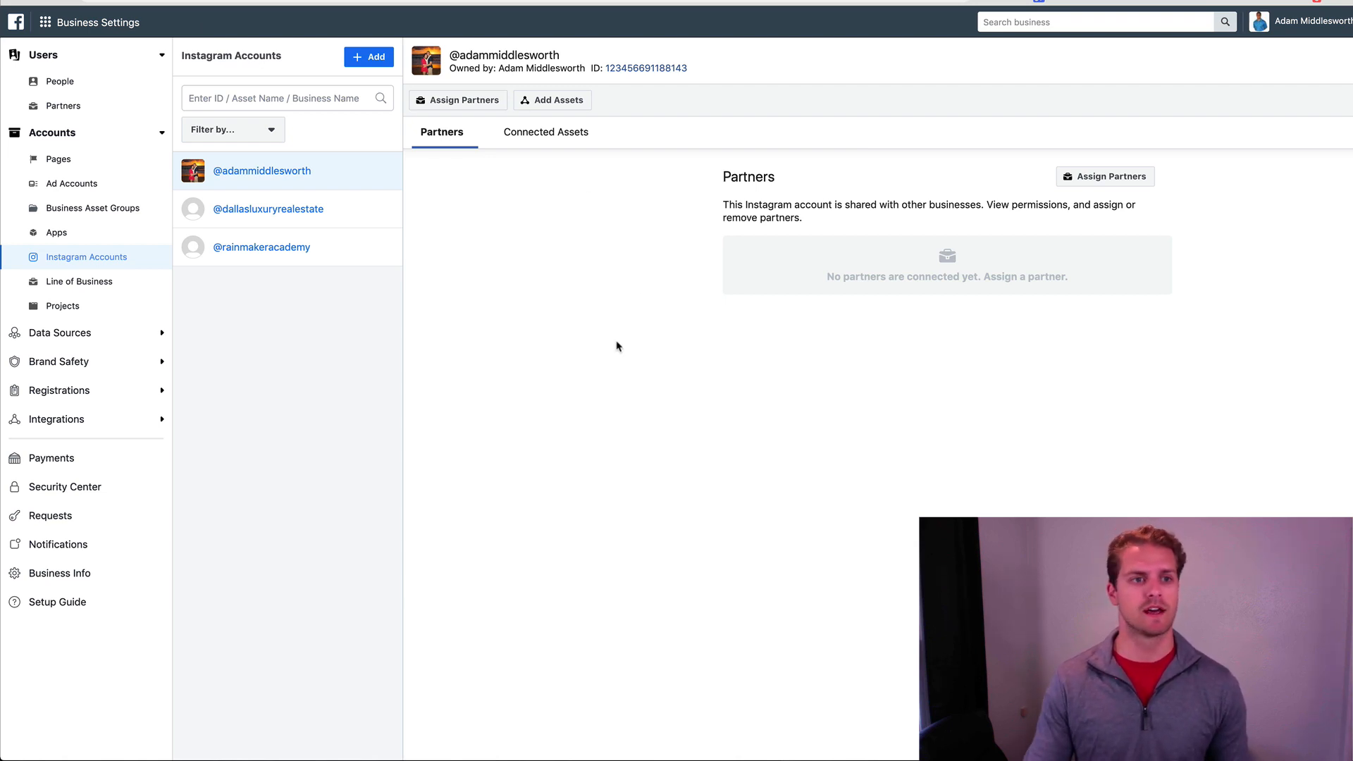
Step: Look over the business tools shortcuts and the login form for adding an Instagram account
{"action": "left_click", "coordinate": [82, 25]}
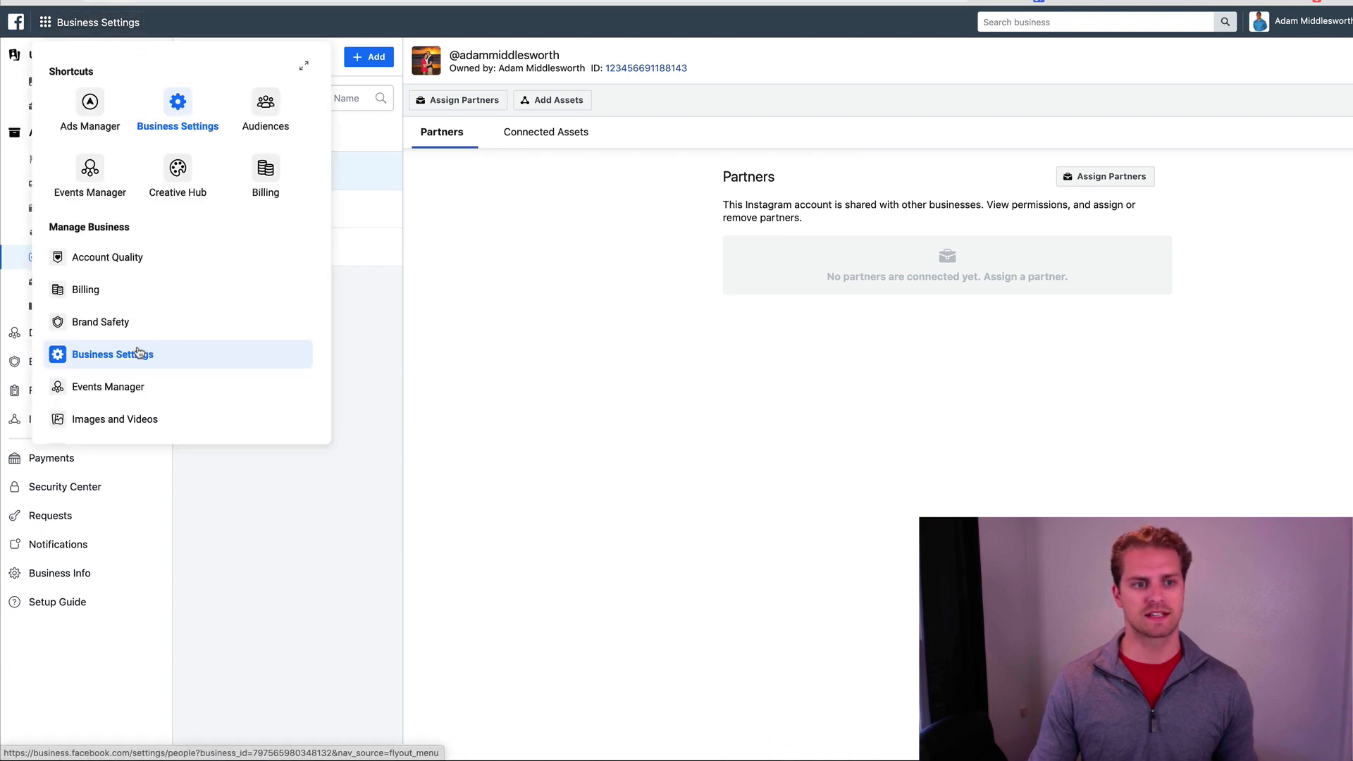
{"action": "left_click", "coordinate": [457, 331]}
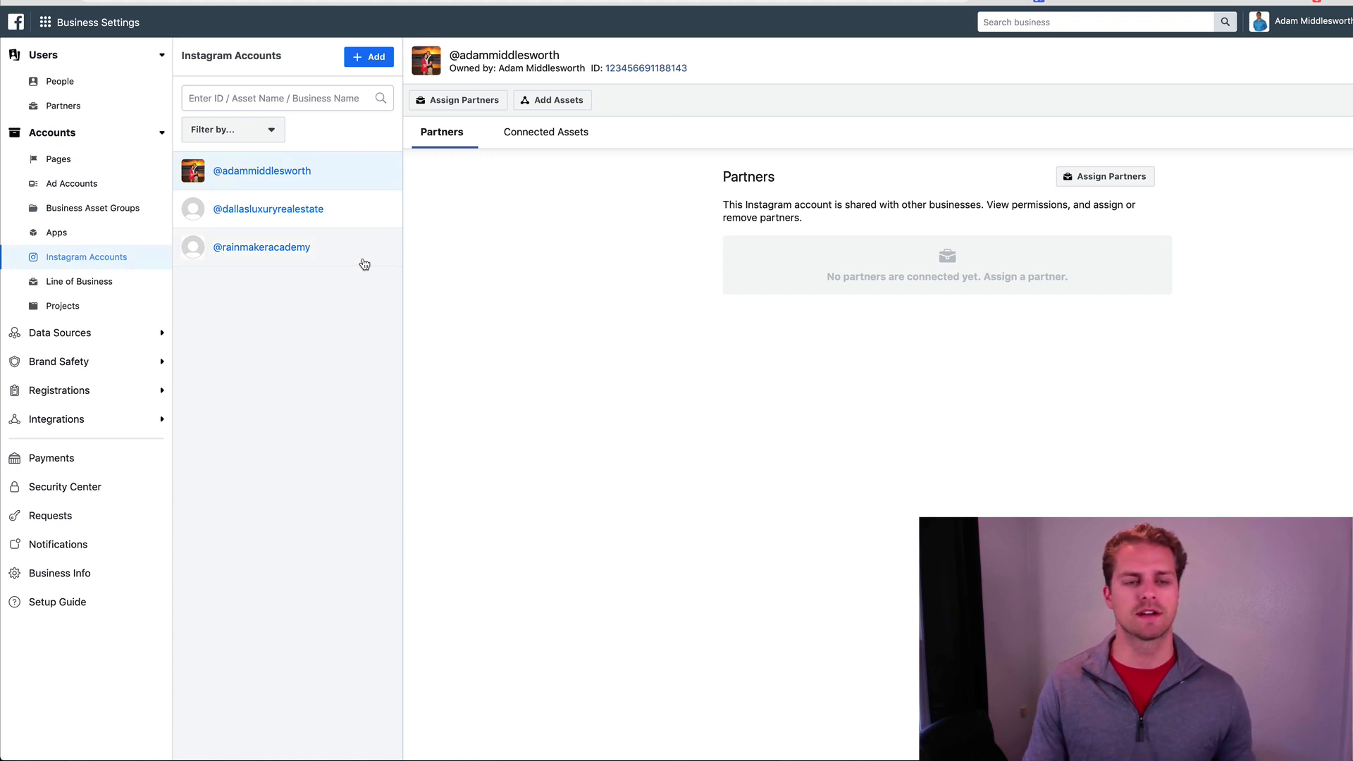
{"action": "left_click", "coordinate": [367, 60]}
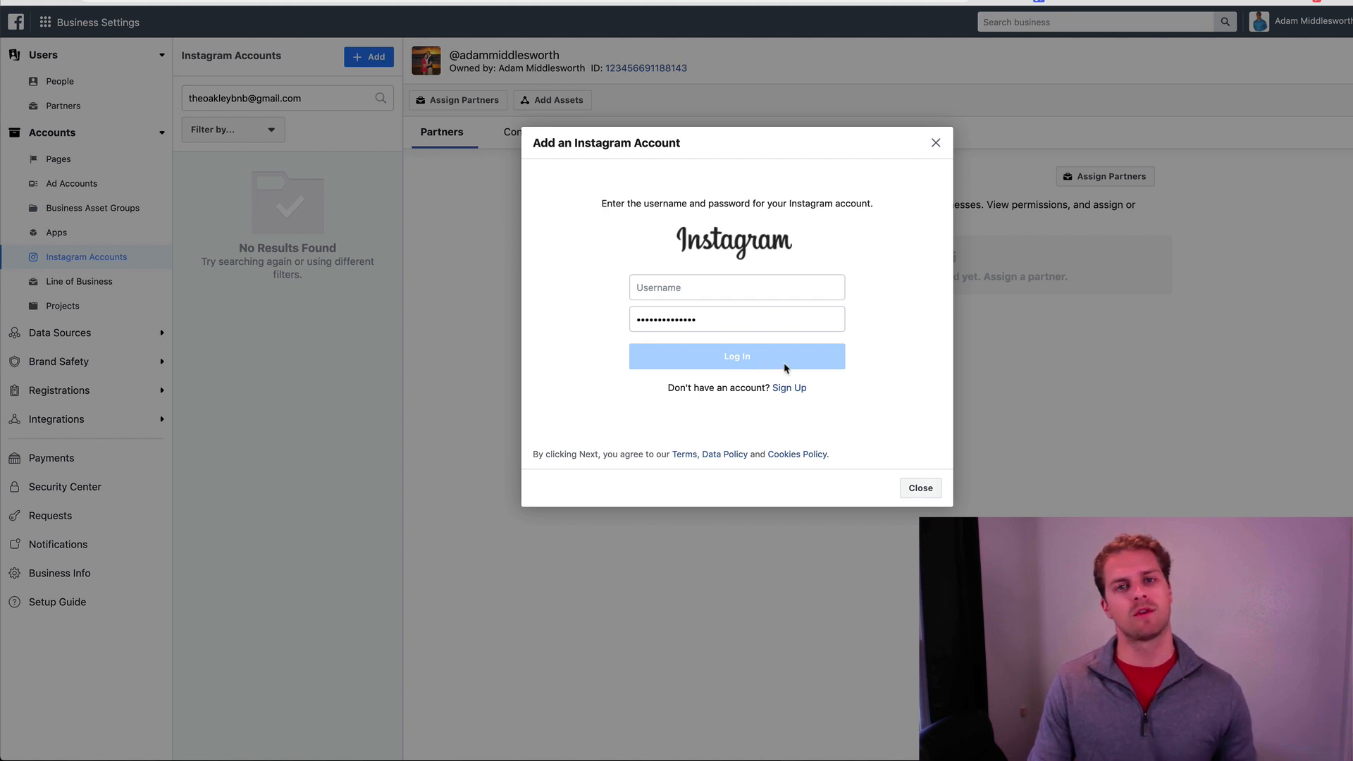
{"action": "left_click", "coordinate": [936, 145]}
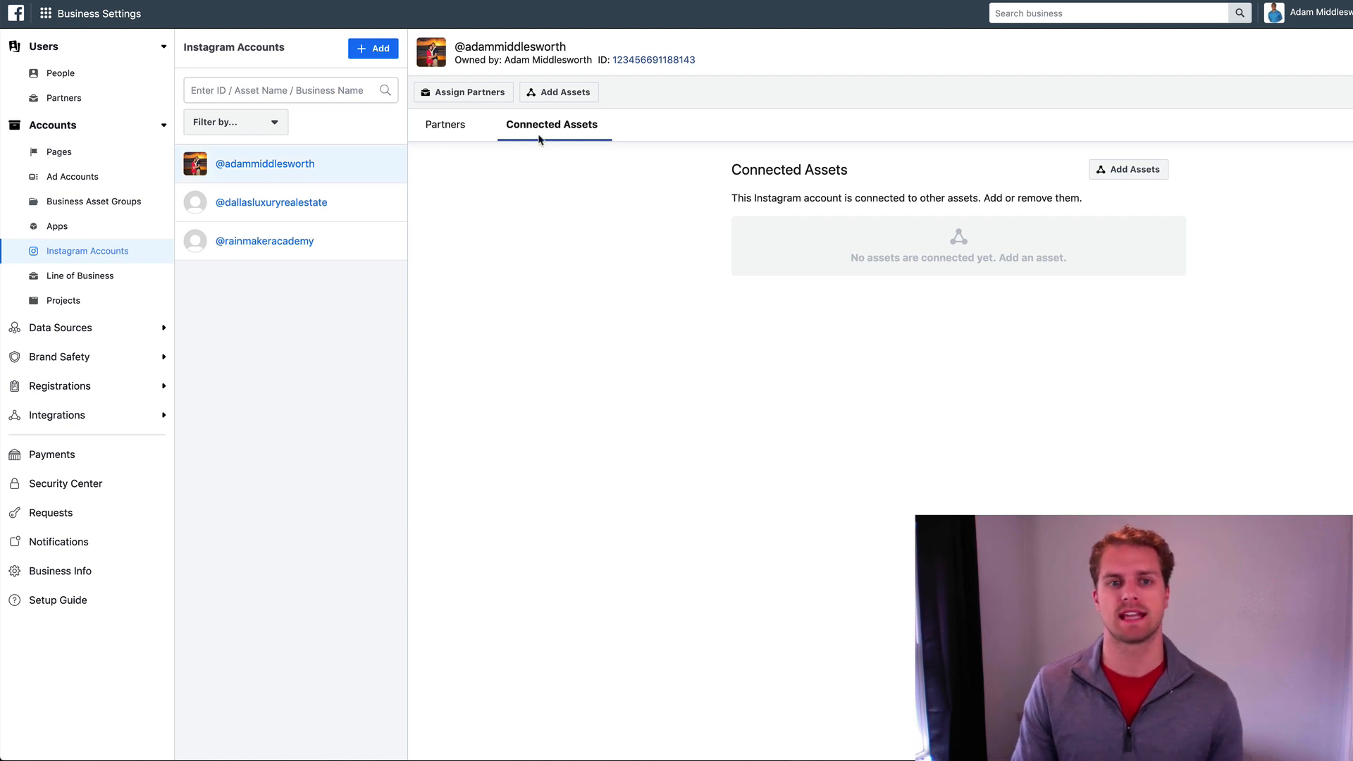
Step: Connect the TEST ACCOUNT ad account to the selected Instagram account as an asset
{"action": "left_click", "coordinate": [441, 126]}
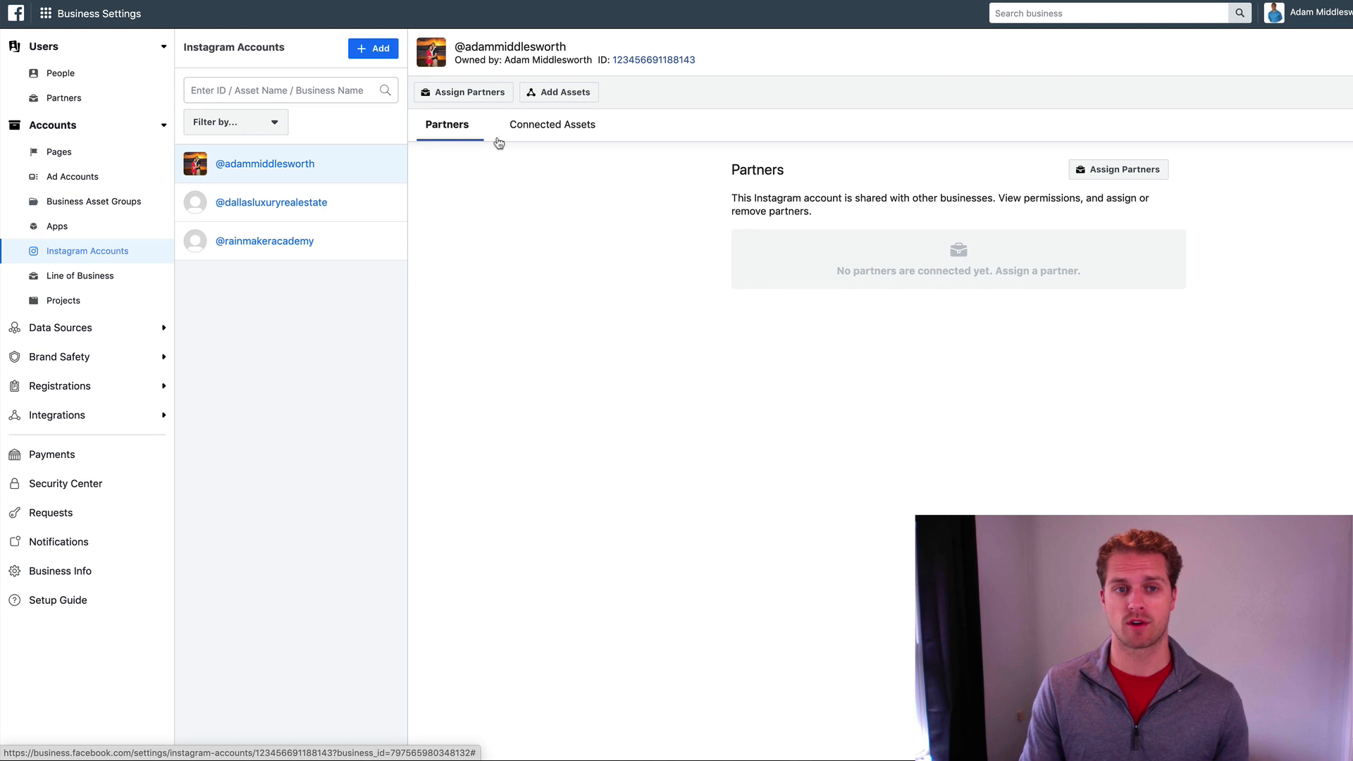
{"action": "left_click", "coordinate": [553, 129]}
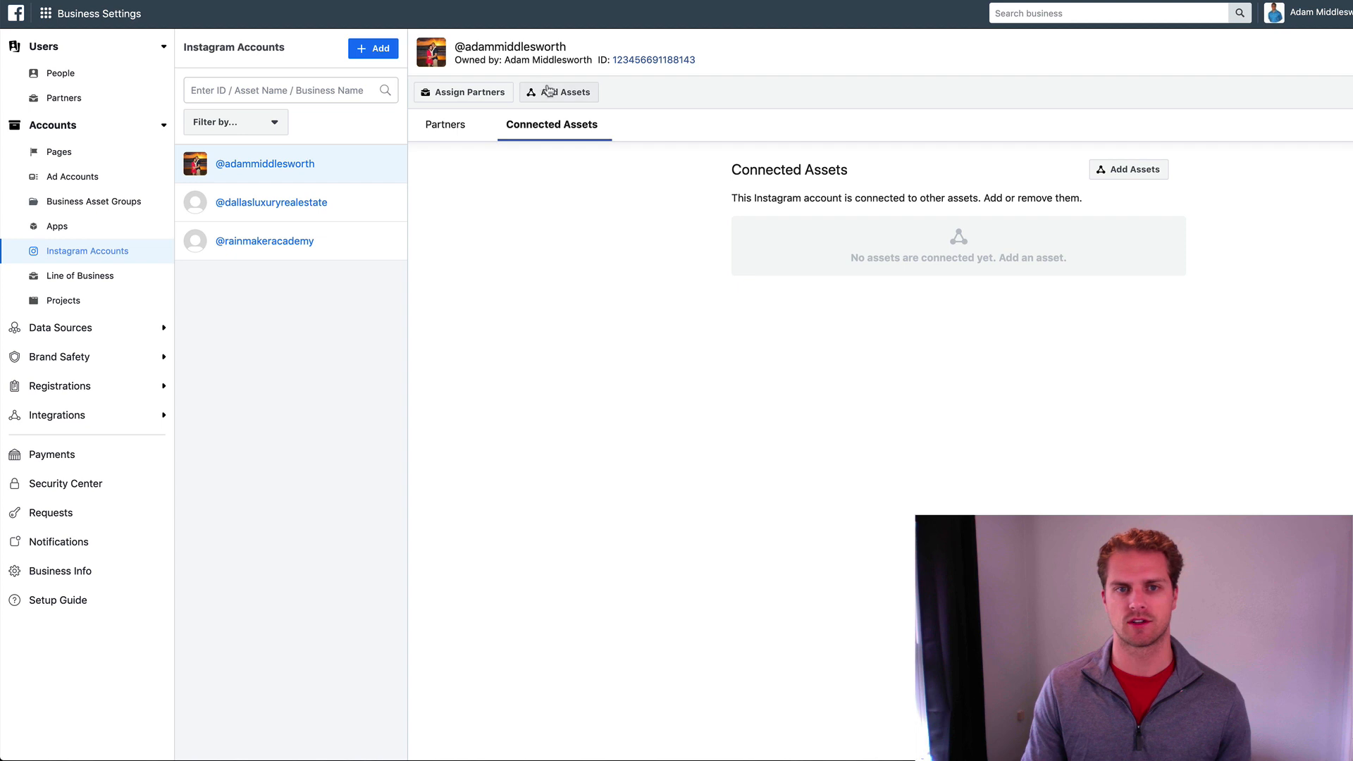
{"action": "left_click", "coordinate": [1126, 170]}
{"action": "left_click", "coordinate": [734, 196]}
{"action": "type", "text": "t"}
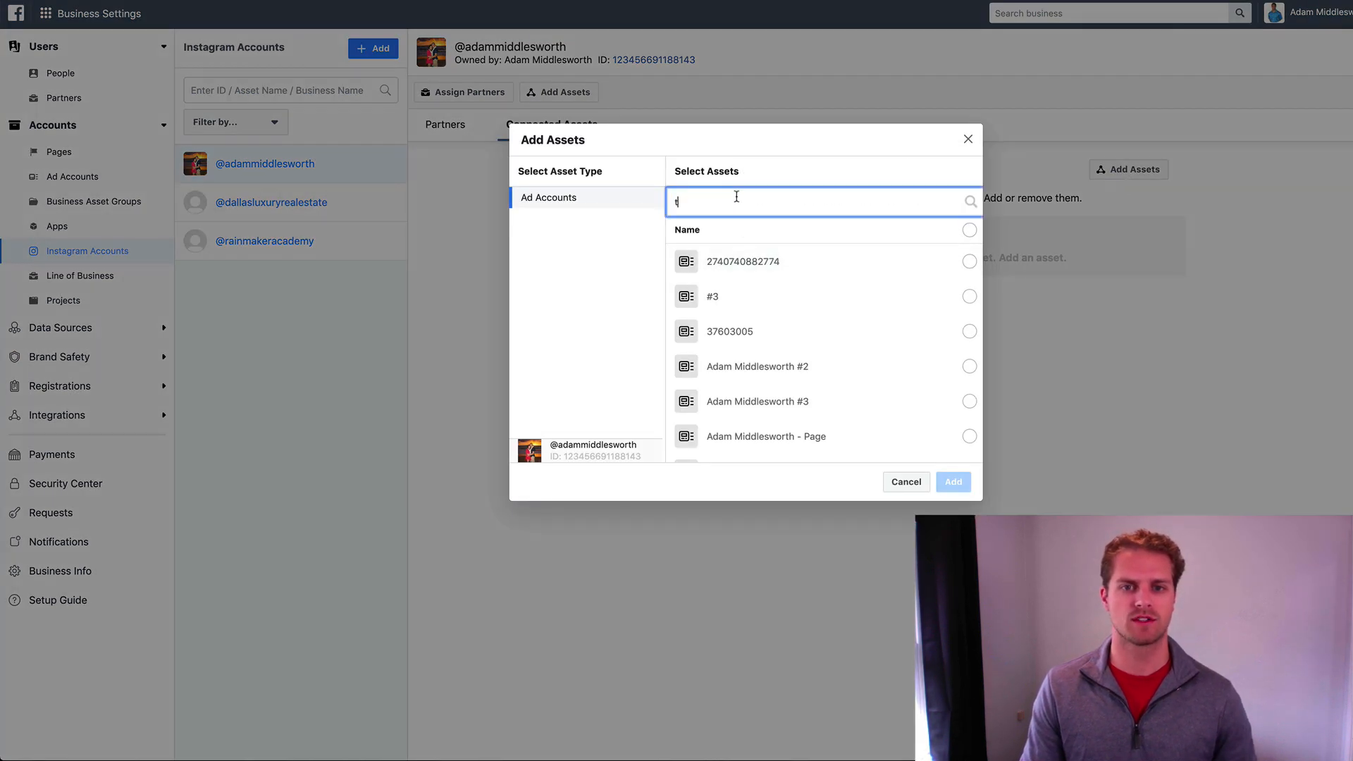
{"action": "type", "text": "ast"}
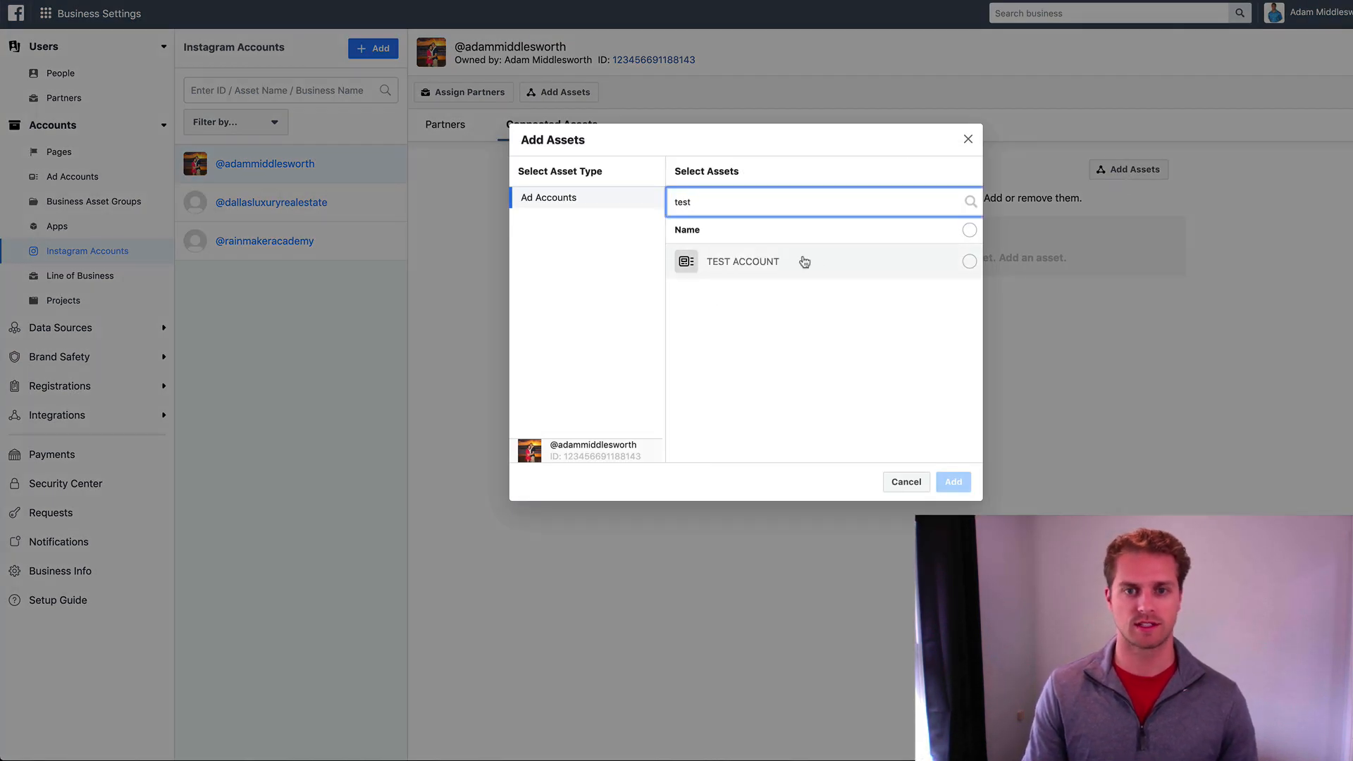
{"action": "left_click", "coordinate": [811, 262]}
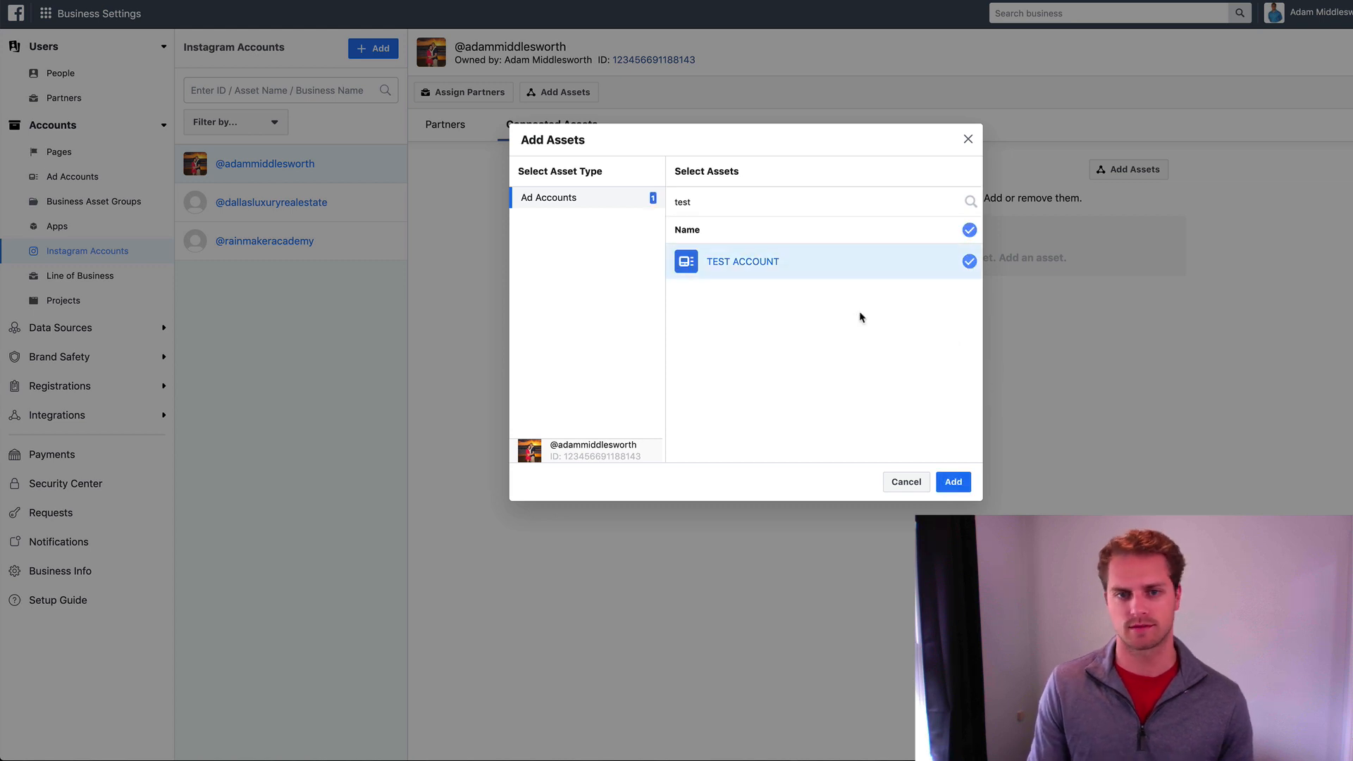
{"action": "left_click", "coordinate": [953, 482]}
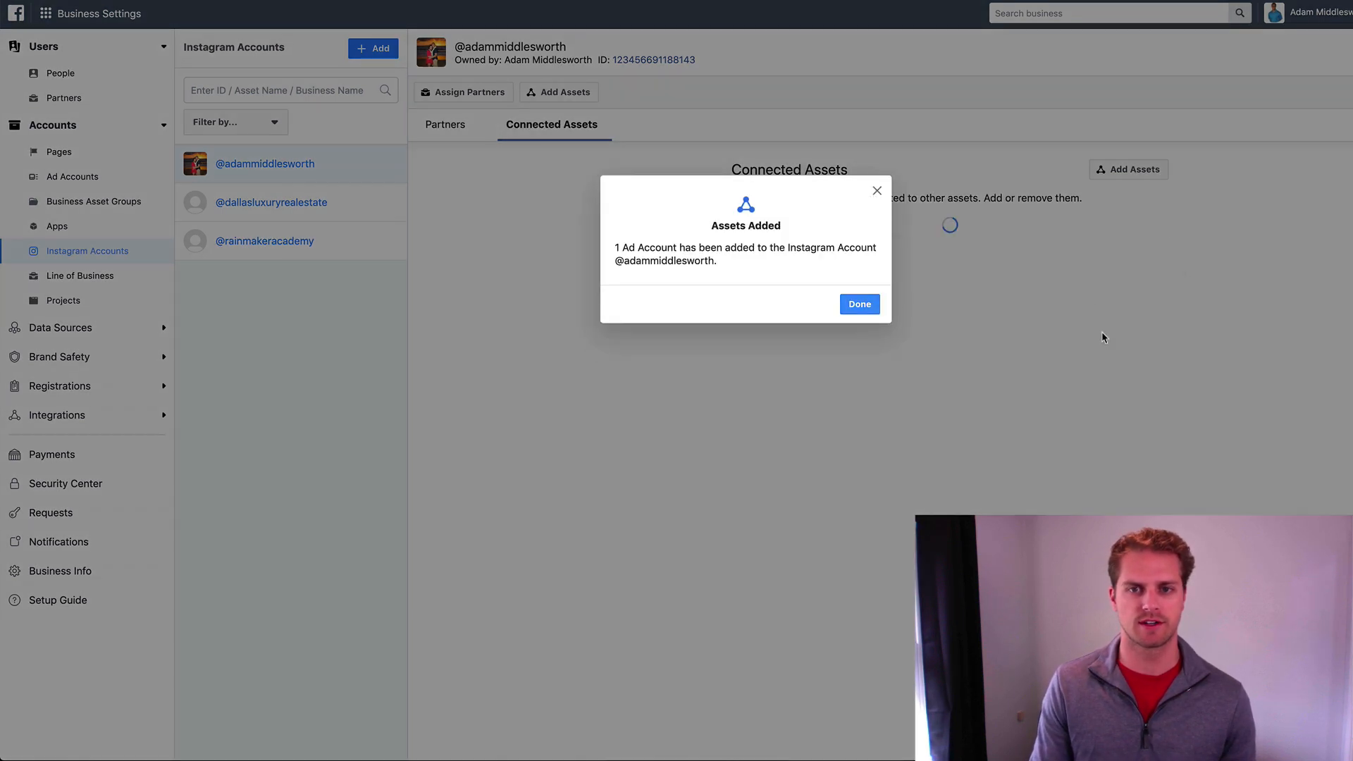
{"action": "left_click", "coordinate": [868, 313]}
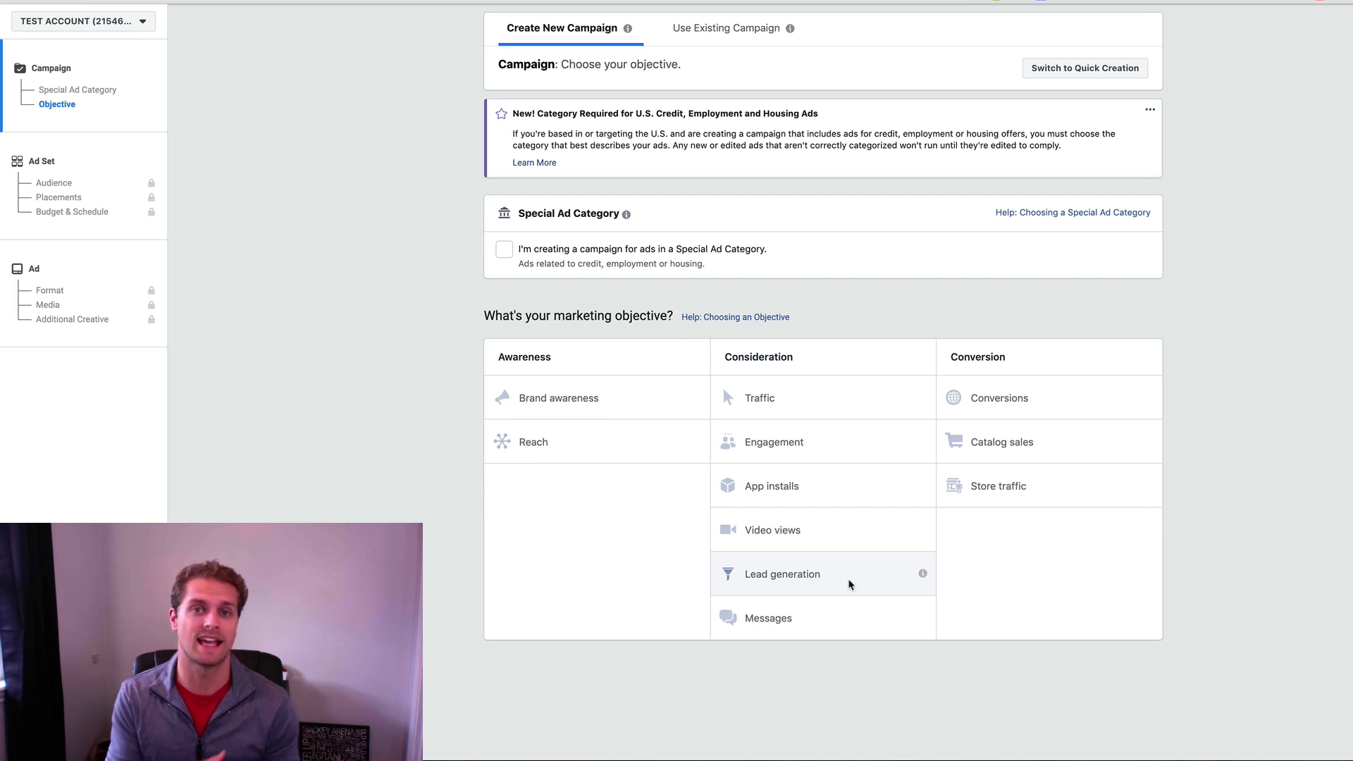
Step: Declare the new campaign as a Housing special ad category and choose the Lead generation objective
{"action": "left_click", "coordinate": [513, 252]}
{"action": "left_click", "coordinate": [598, 304]}
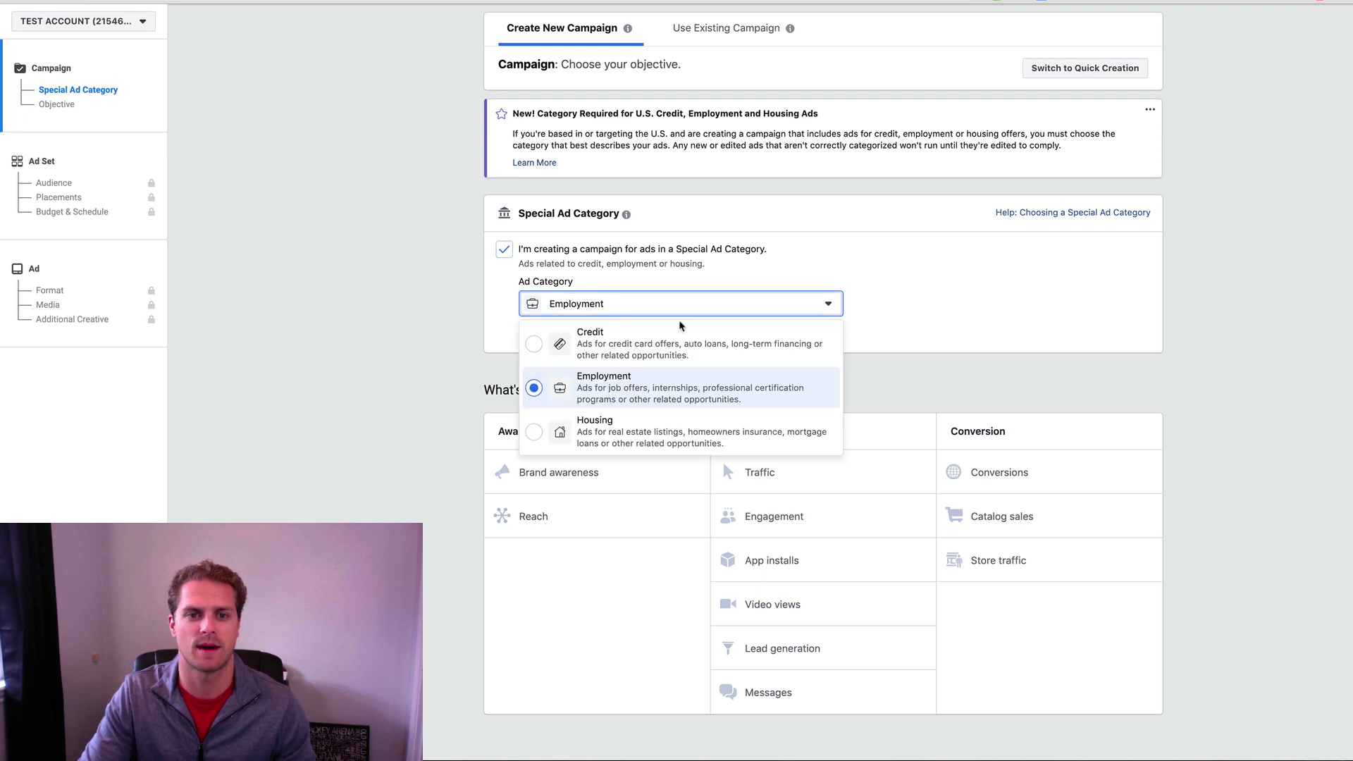
{"action": "left_click", "coordinate": [631, 434]}
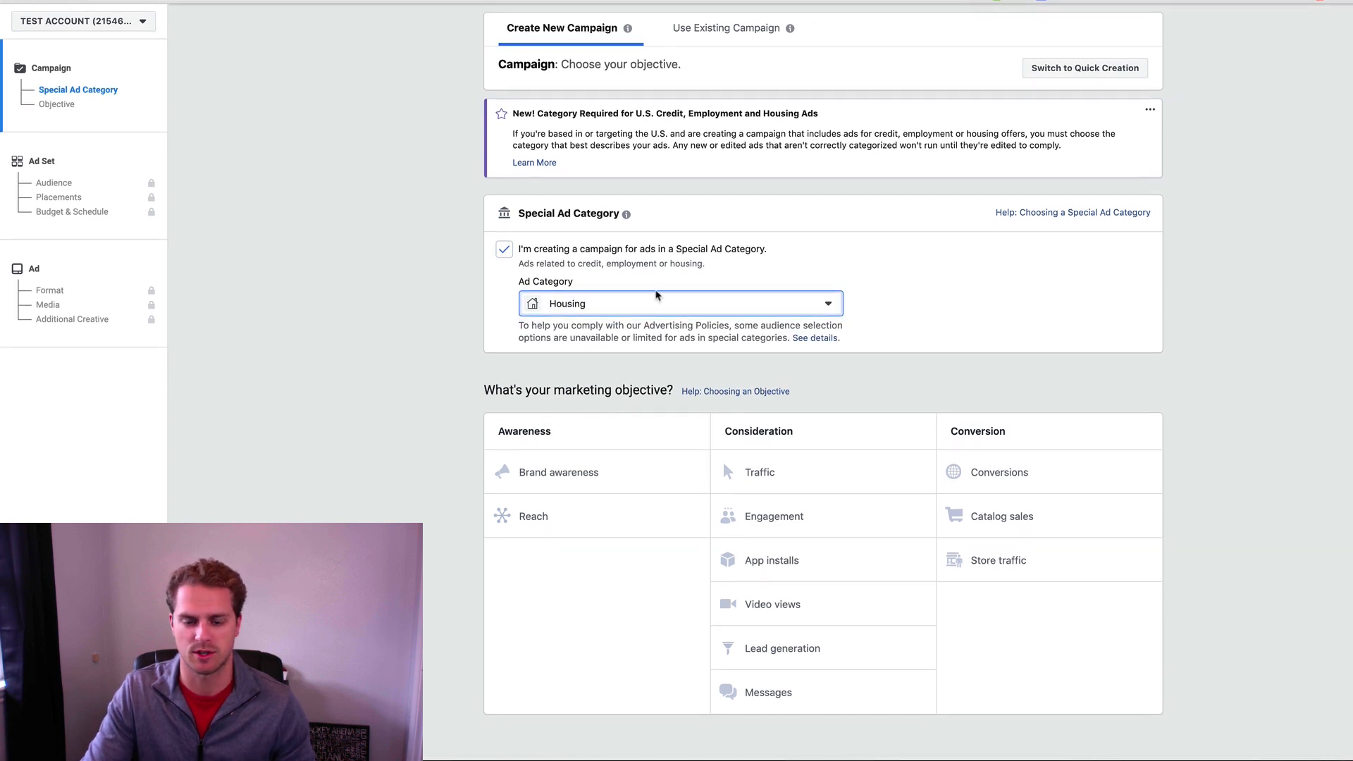
{"action": "left_click", "coordinate": [816, 649]}
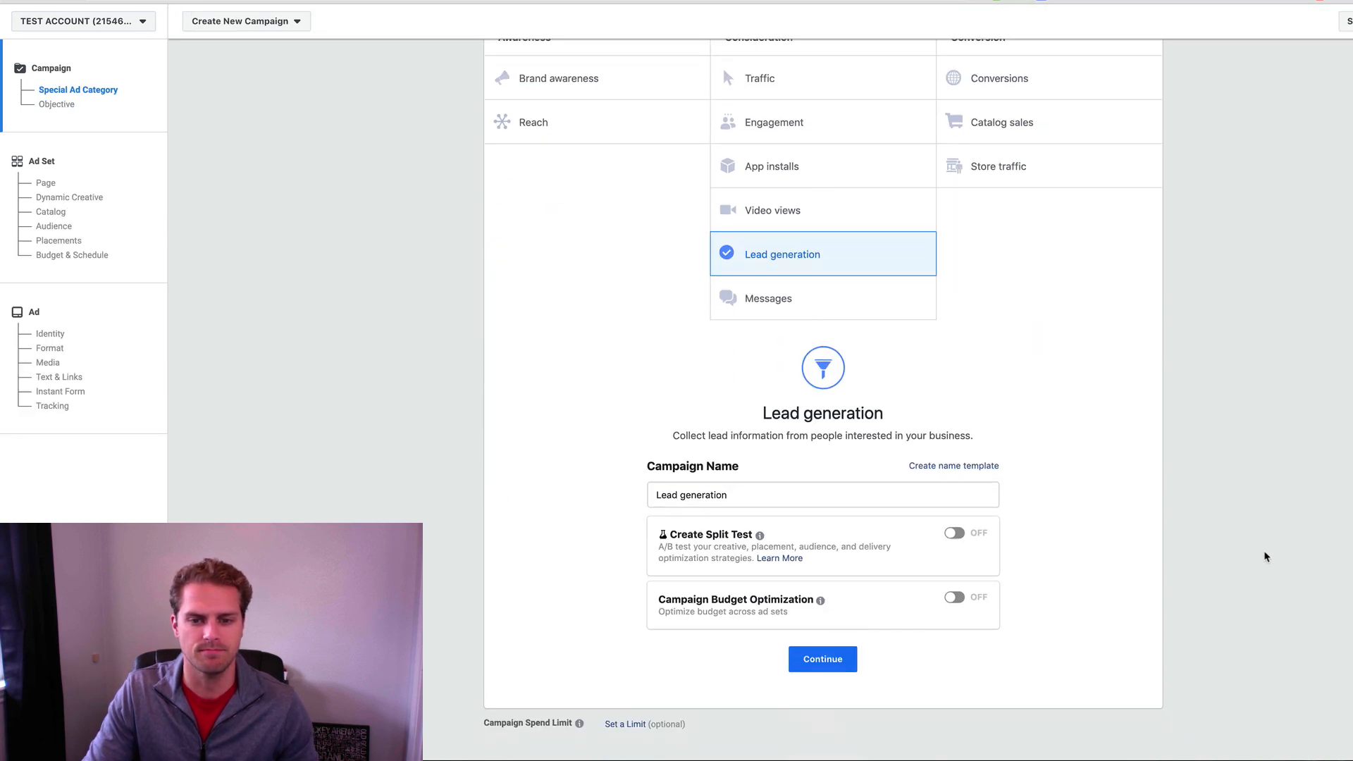
Step: Enable Campaign Budget Optimization with a daily budget of $15
{"action": "left_click", "coordinate": [978, 604]}
{"action": "scroll", "coordinate": [995, 627], "scroll_direction": "down", "scroll_amount": 2}
{"action": "left_click", "coordinate": [949, 574]}
{"action": "double_click", "coordinate": [949, 575]}
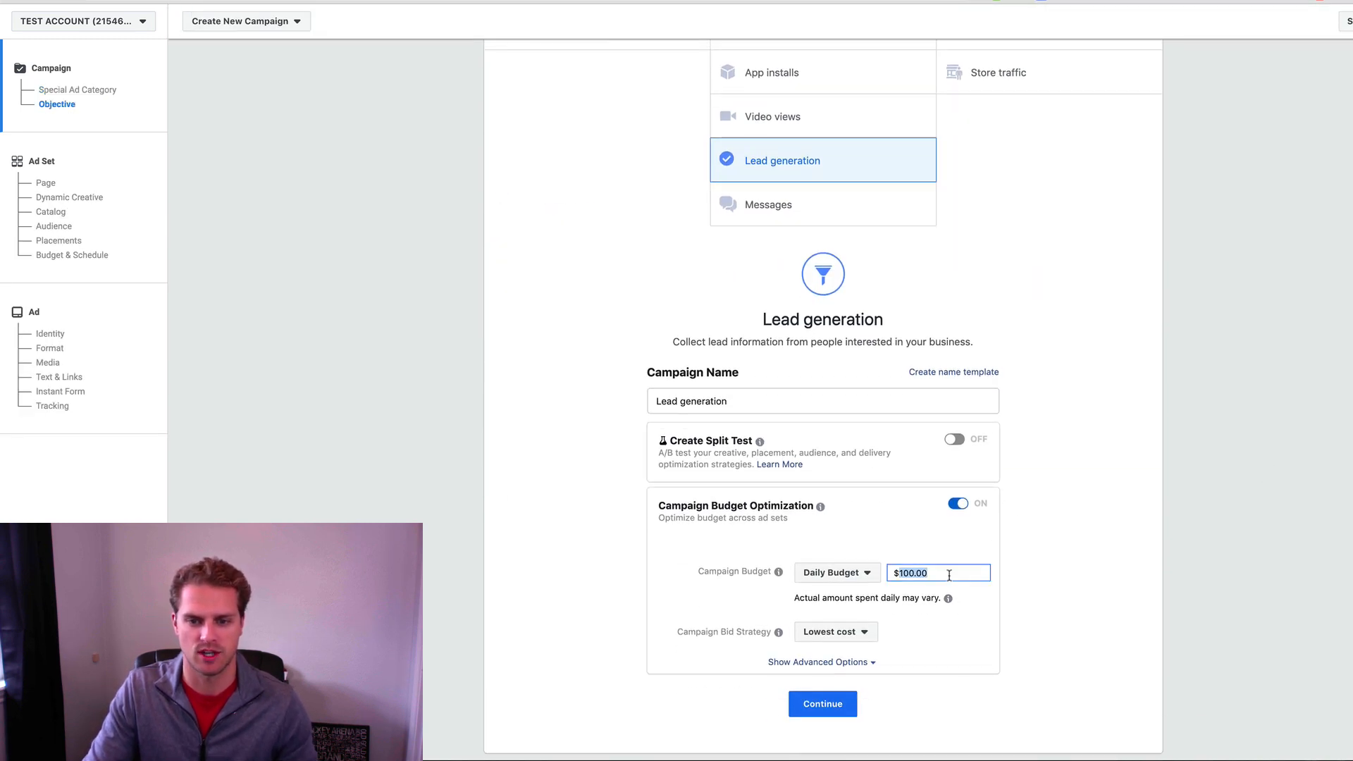
{"action": "type", "text": "15"}
Step: Name the campaign "Example" and continue to the ad set setup
{"action": "triple_click", "coordinate": [744, 404]}
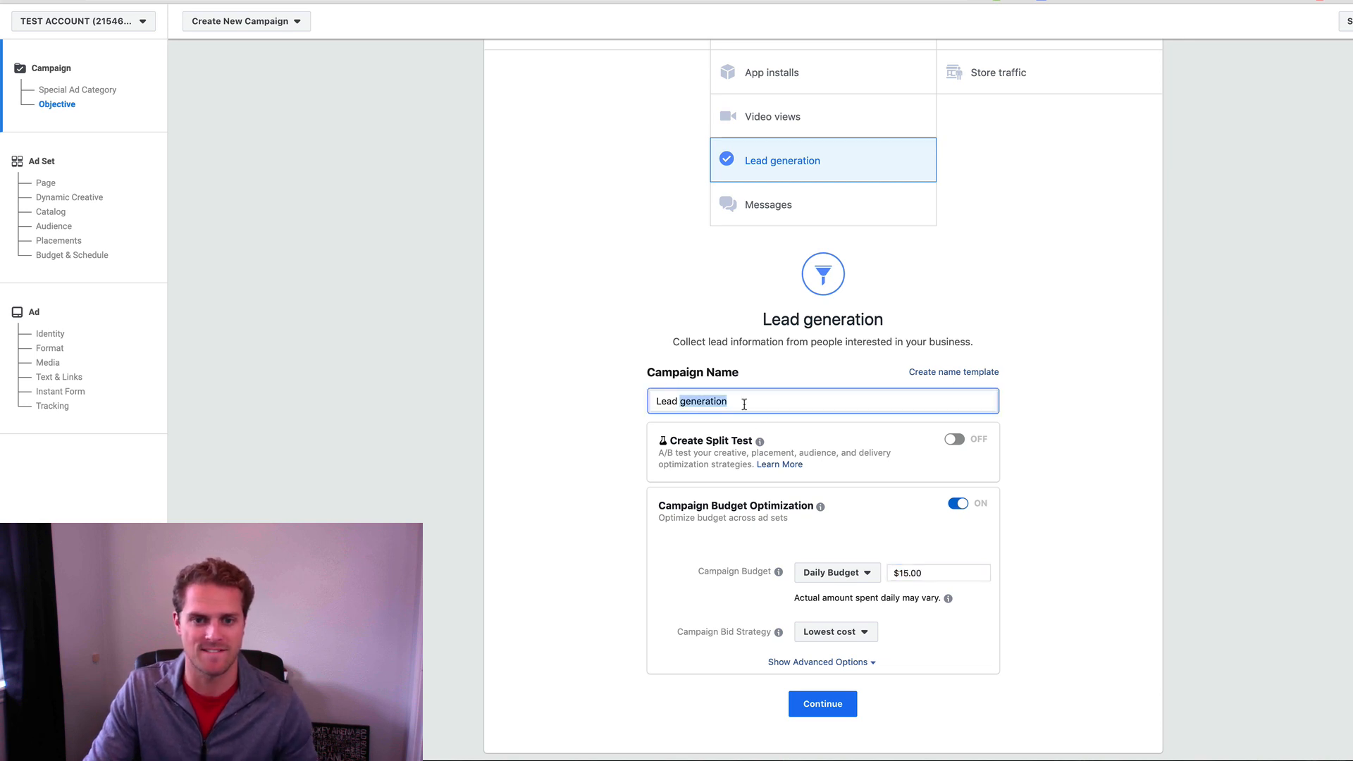
{"action": "key", "text": "BackSpace"}
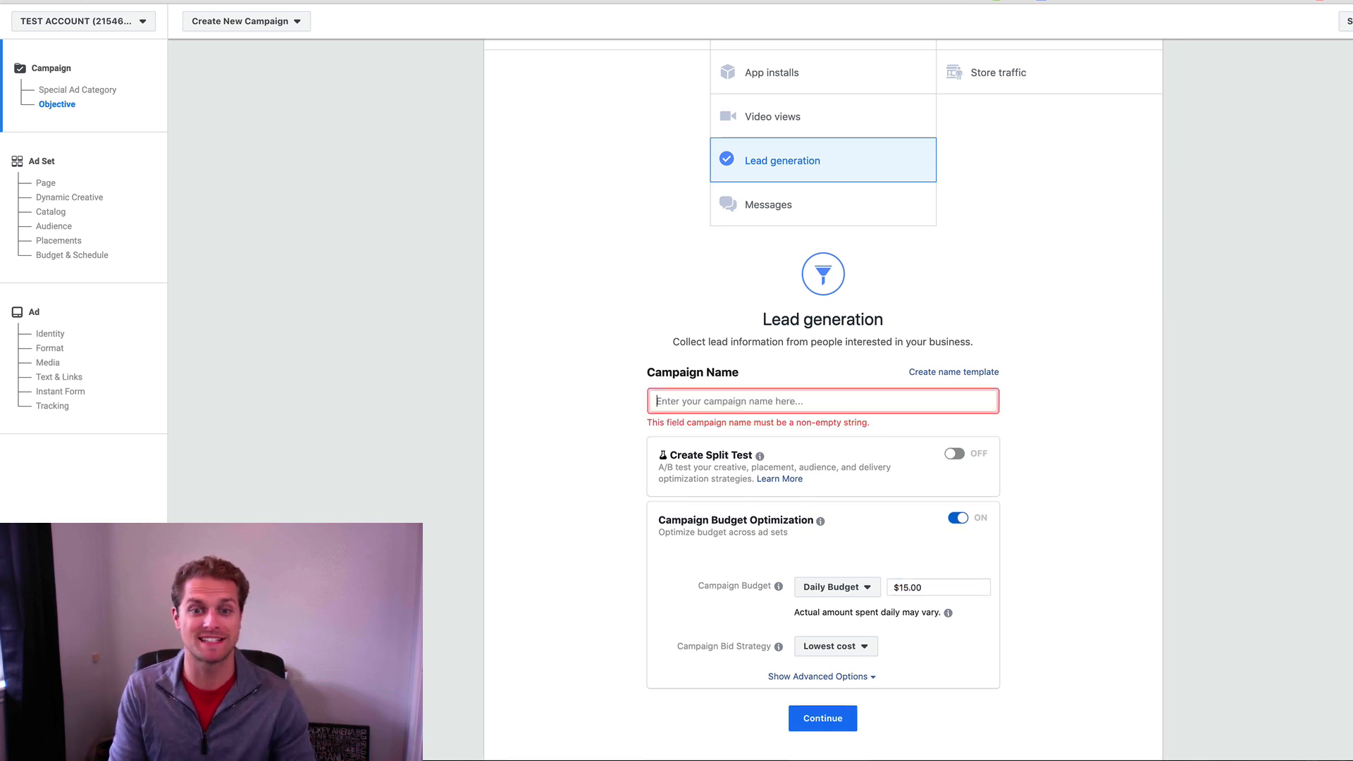
{"action": "type", "text": "Example"}
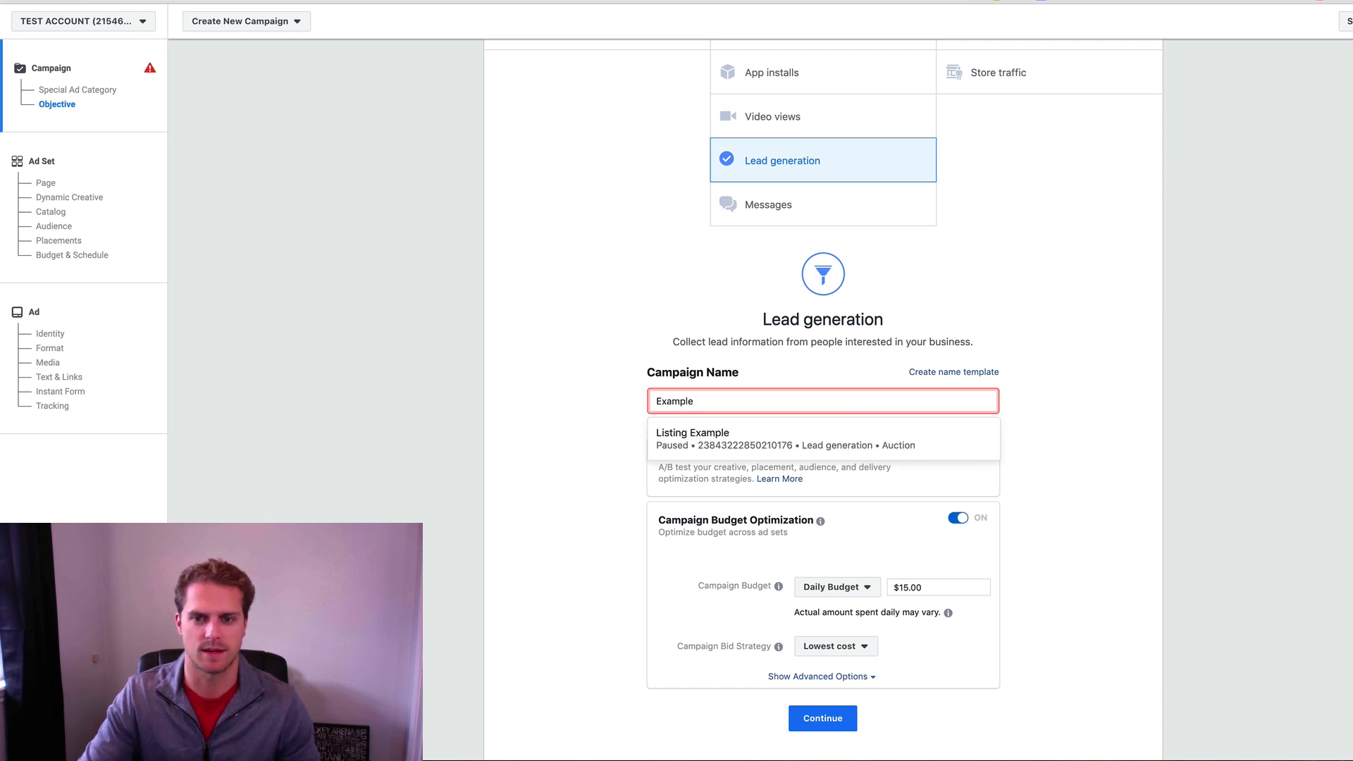
{"action": "left_click", "coordinate": [1025, 612]}
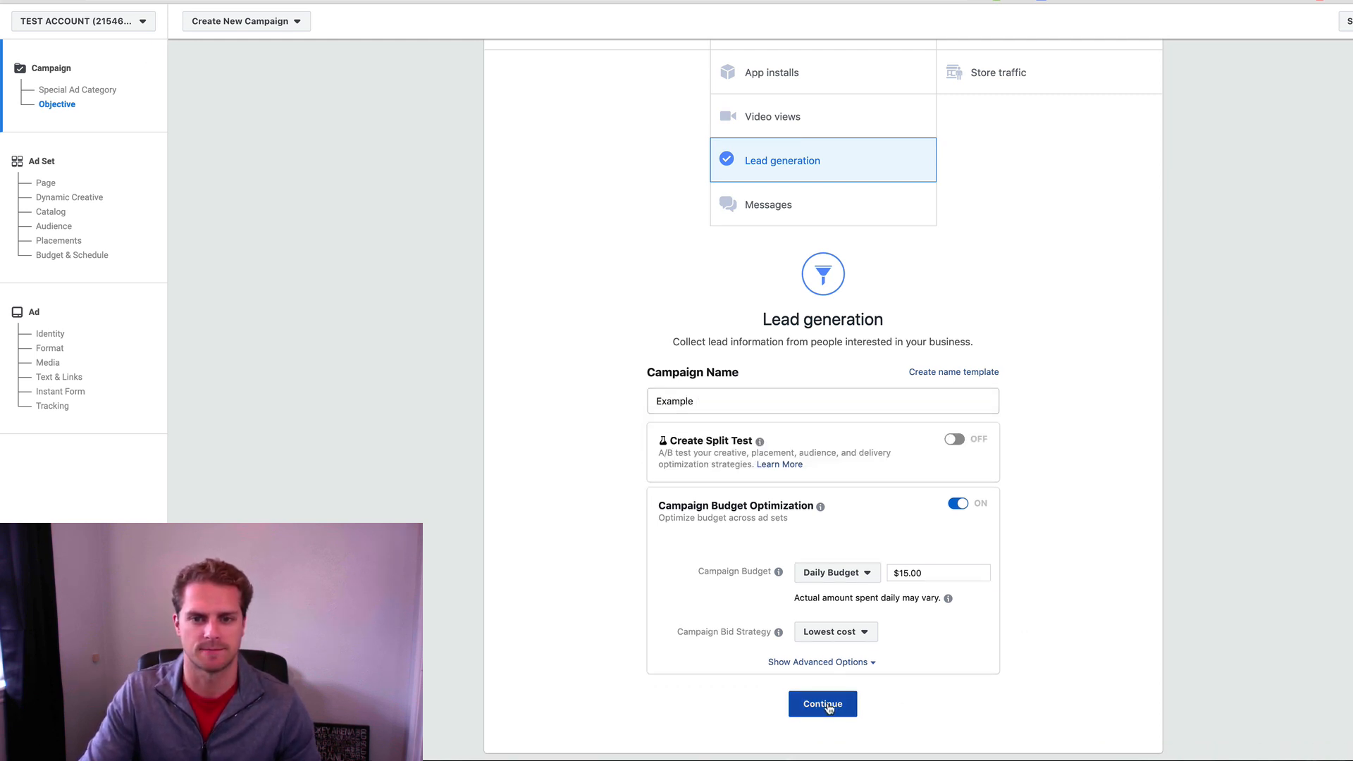
{"action": "left_click", "coordinate": [822, 704]}
Step: Name the ad set "Frisco - IG Newsfeeds"
{"action": "triple_click", "coordinate": [583, 90]}
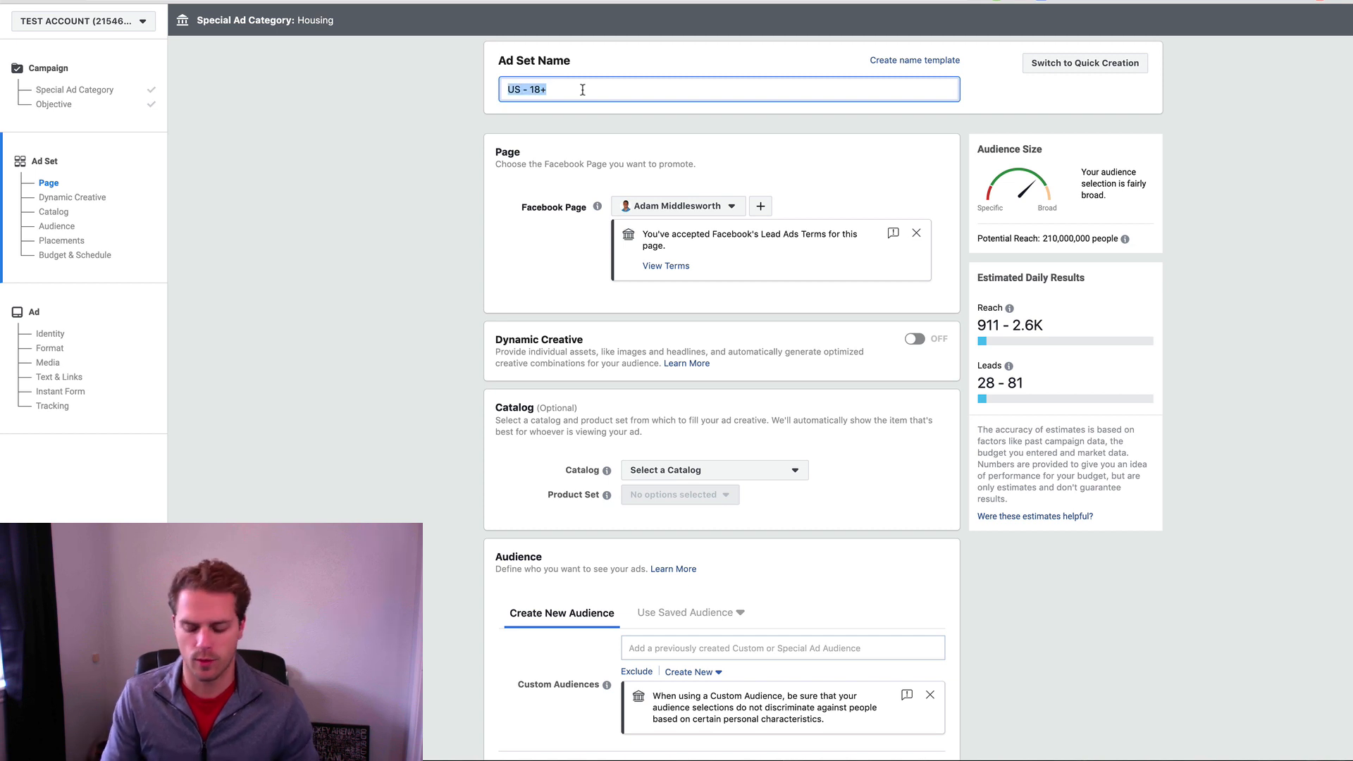
{"action": "key", "text": "BackSpace"}
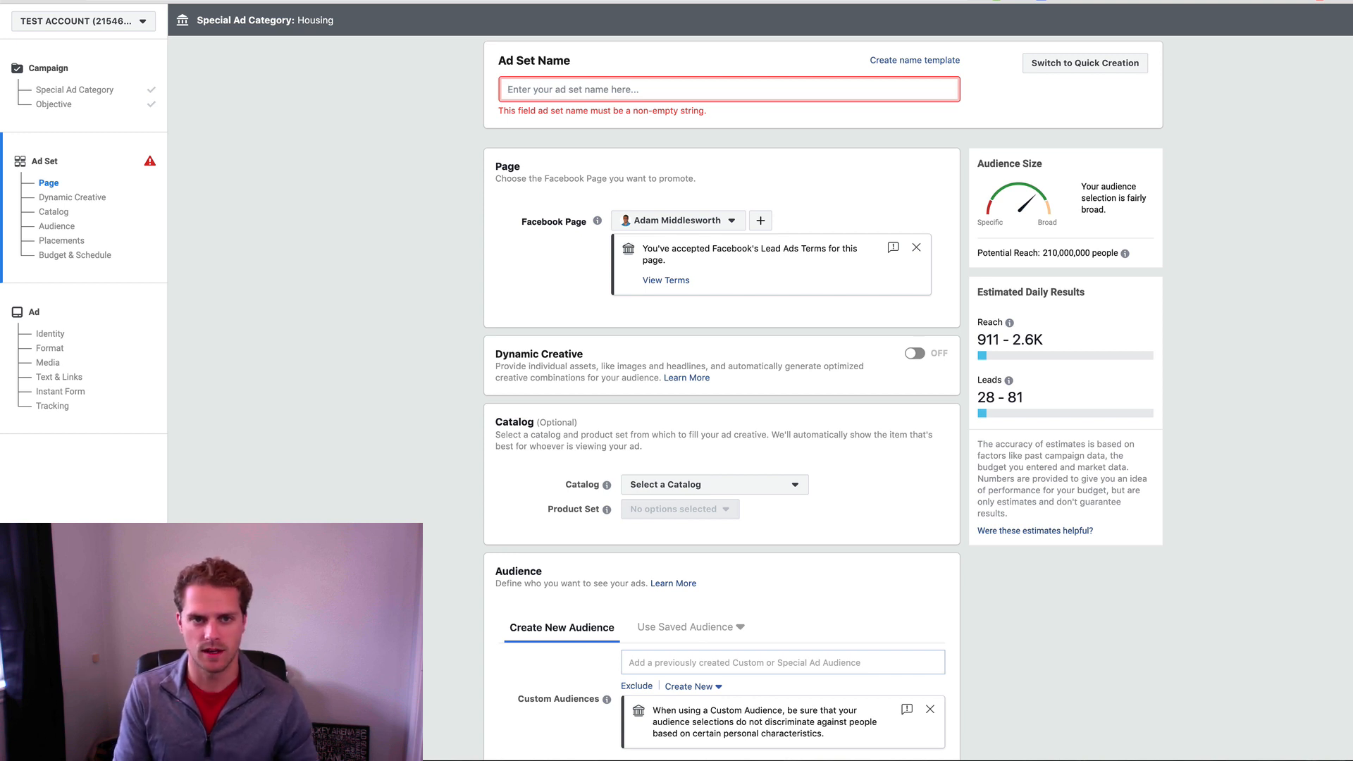
{"action": "type", "text": "F"}
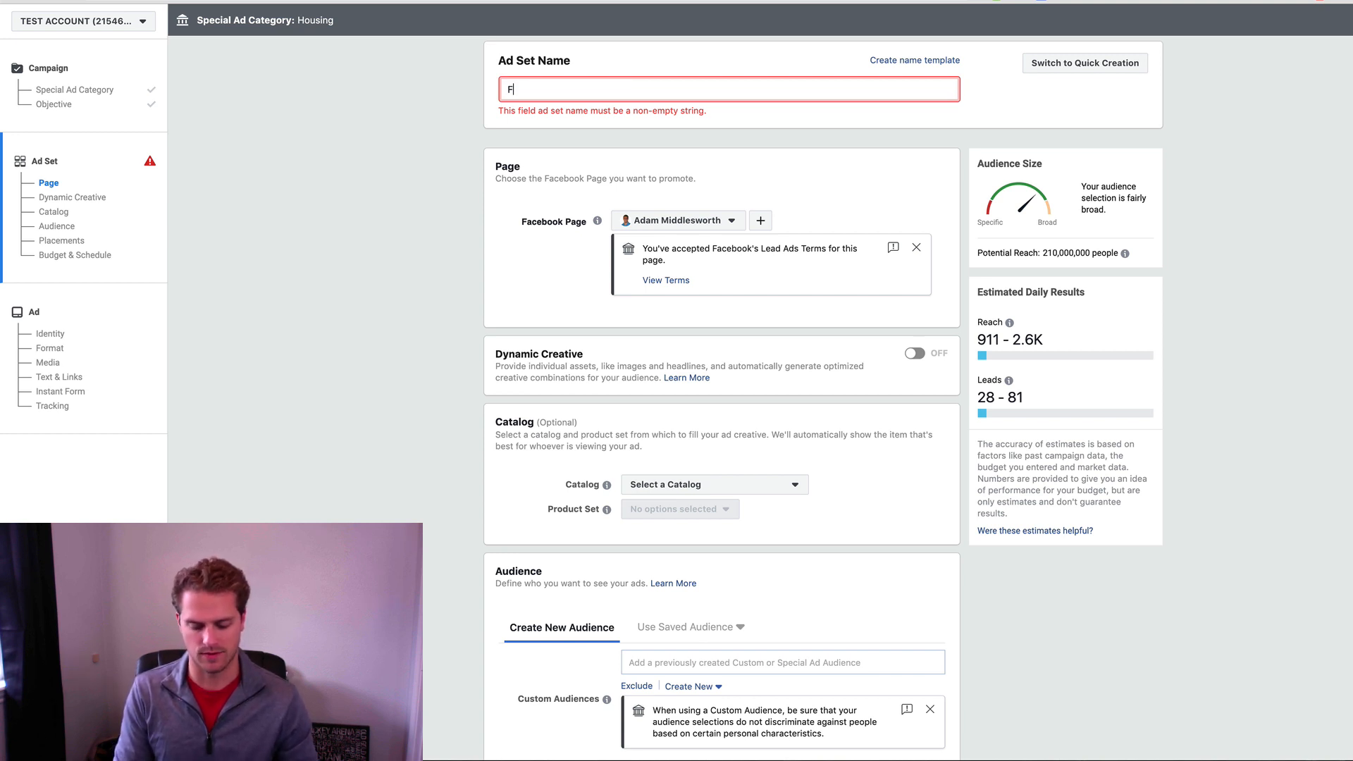
{"action": "type", "text": "risco - "}
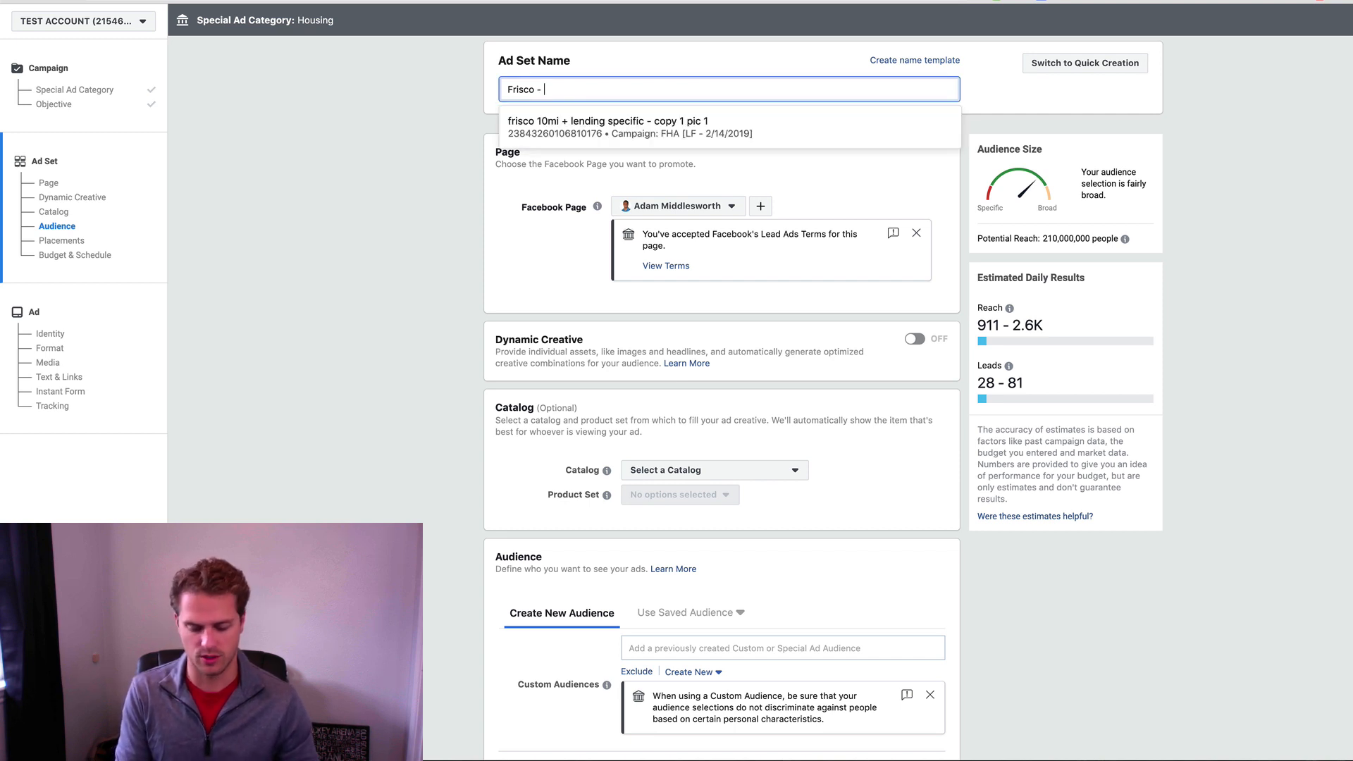
{"action": "type", "text": "IG Newsfee"}
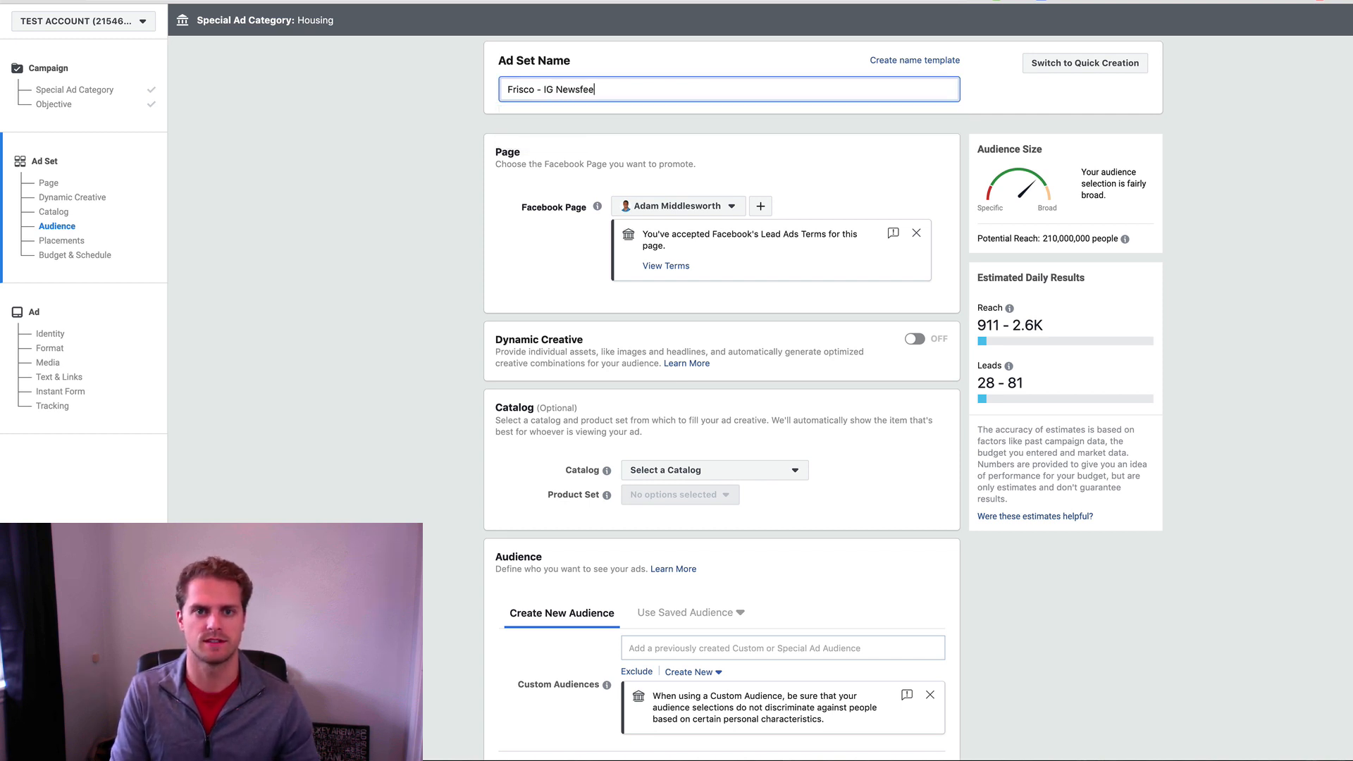
{"action": "type", "text": "ds"}
{"action": "double_click", "coordinate": [460, 170]}
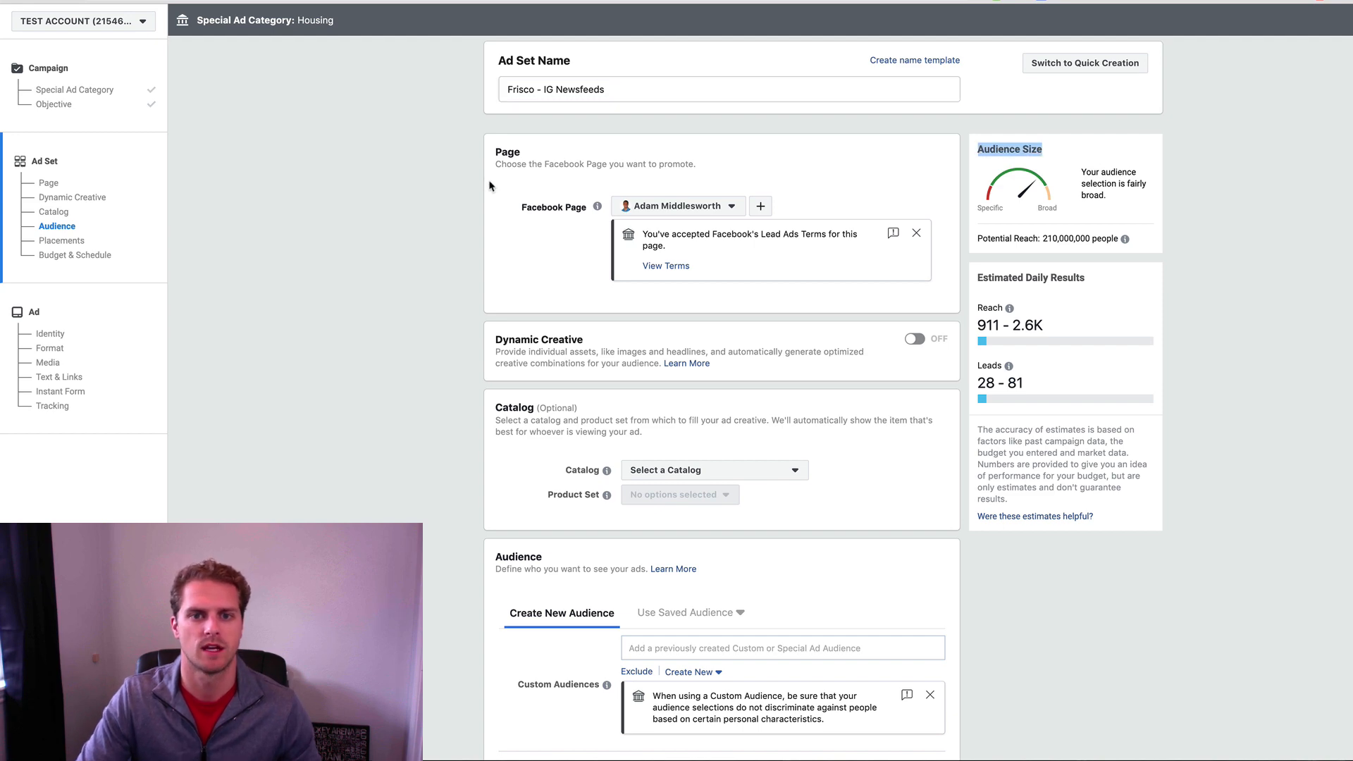
Step: Replace the audience's United States location with Frisco, Texas
{"action": "scroll", "coordinate": [417, 299], "scroll_direction": "down", "scroll_amount": 5}
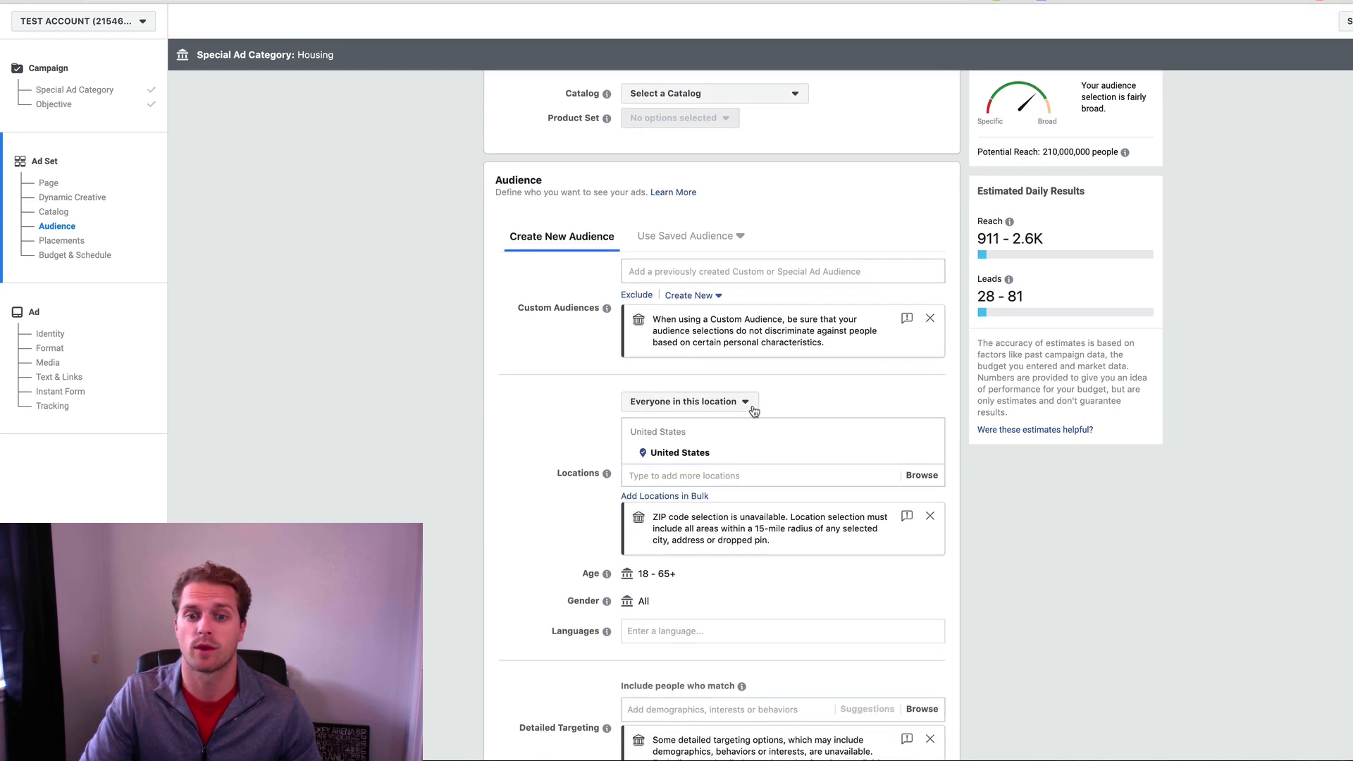
{"action": "left_click", "coordinate": [718, 475]}
{"action": "type", "text": "fris"}
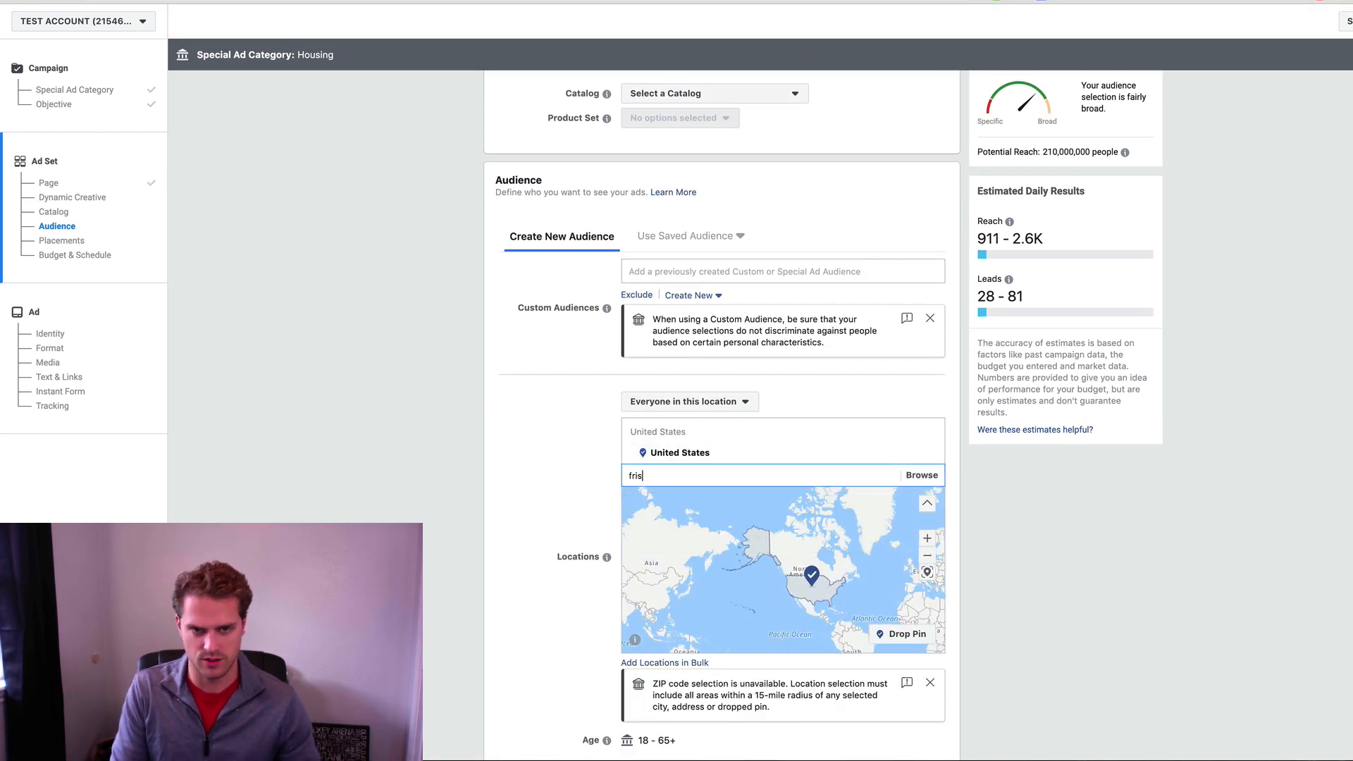
{"action": "type", "text": "co"}
{"action": "left_click", "coordinate": [717, 502]}
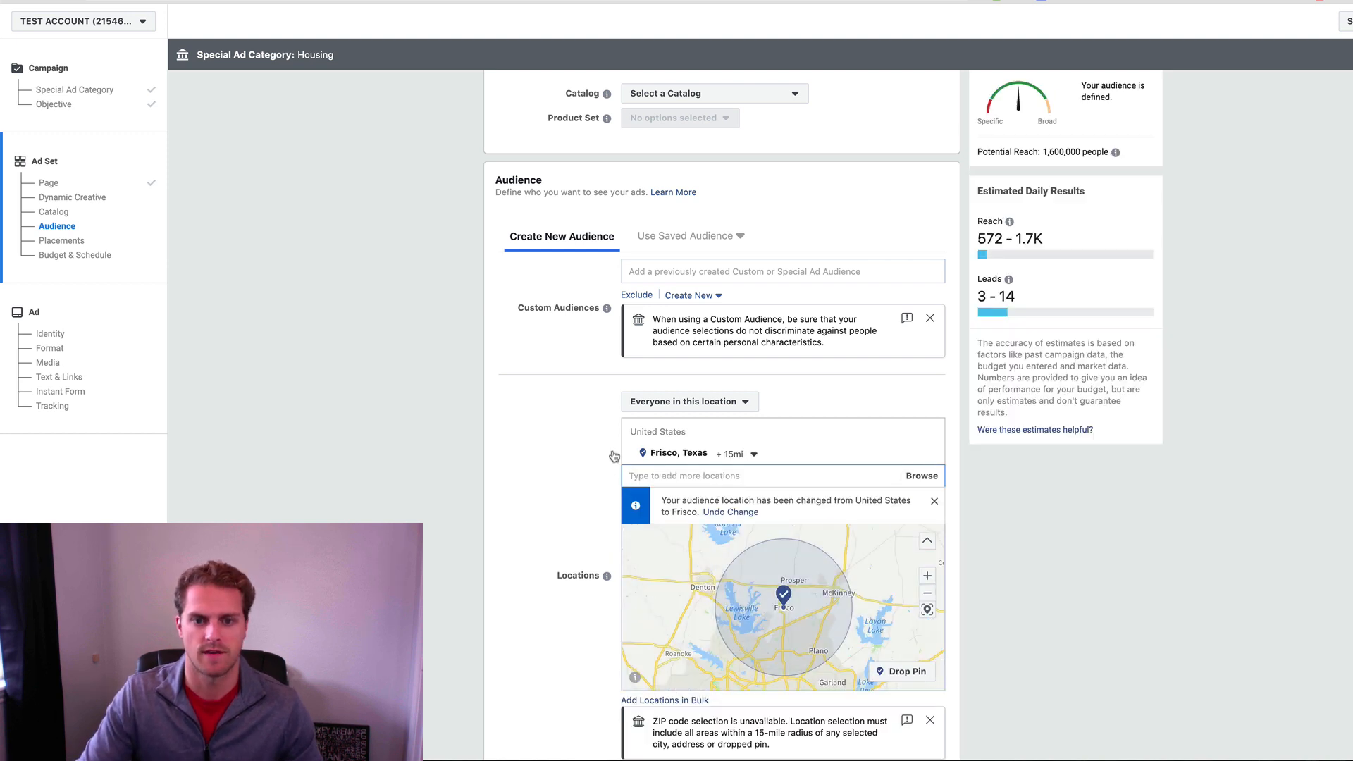
Step: Restrict the audience to people who live in this location and check the radius options for Frisco
{"action": "left_click", "coordinate": [755, 406]}
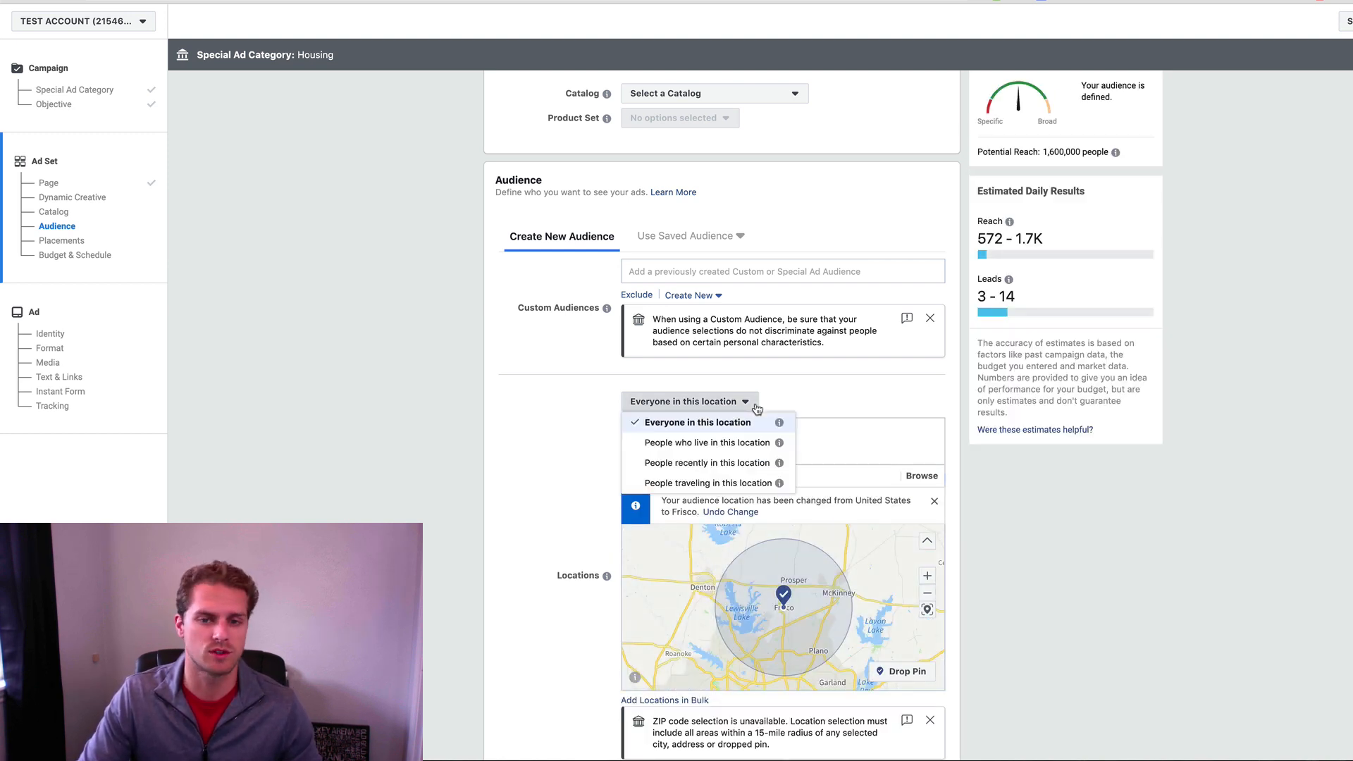
{"action": "left_click", "coordinate": [740, 443]}
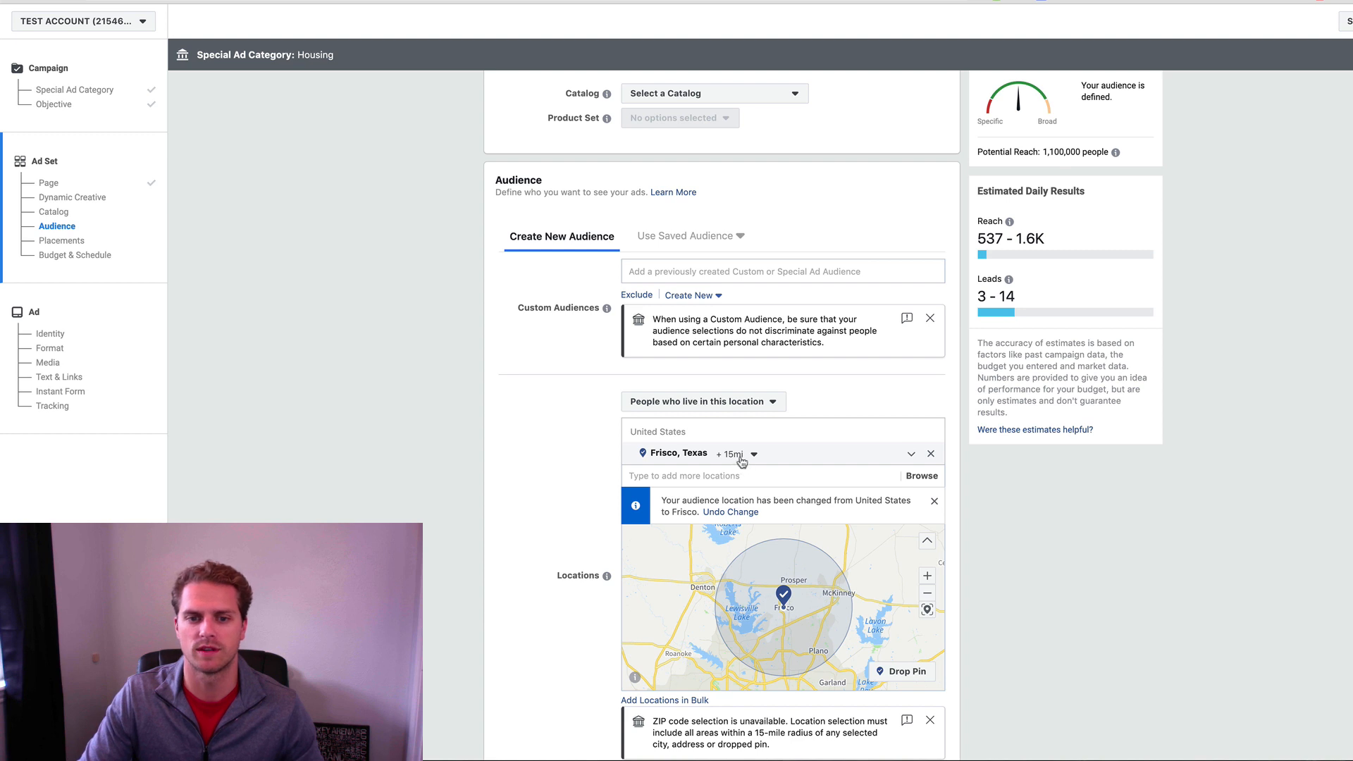
{"action": "left_click", "coordinate": [740, 454]}
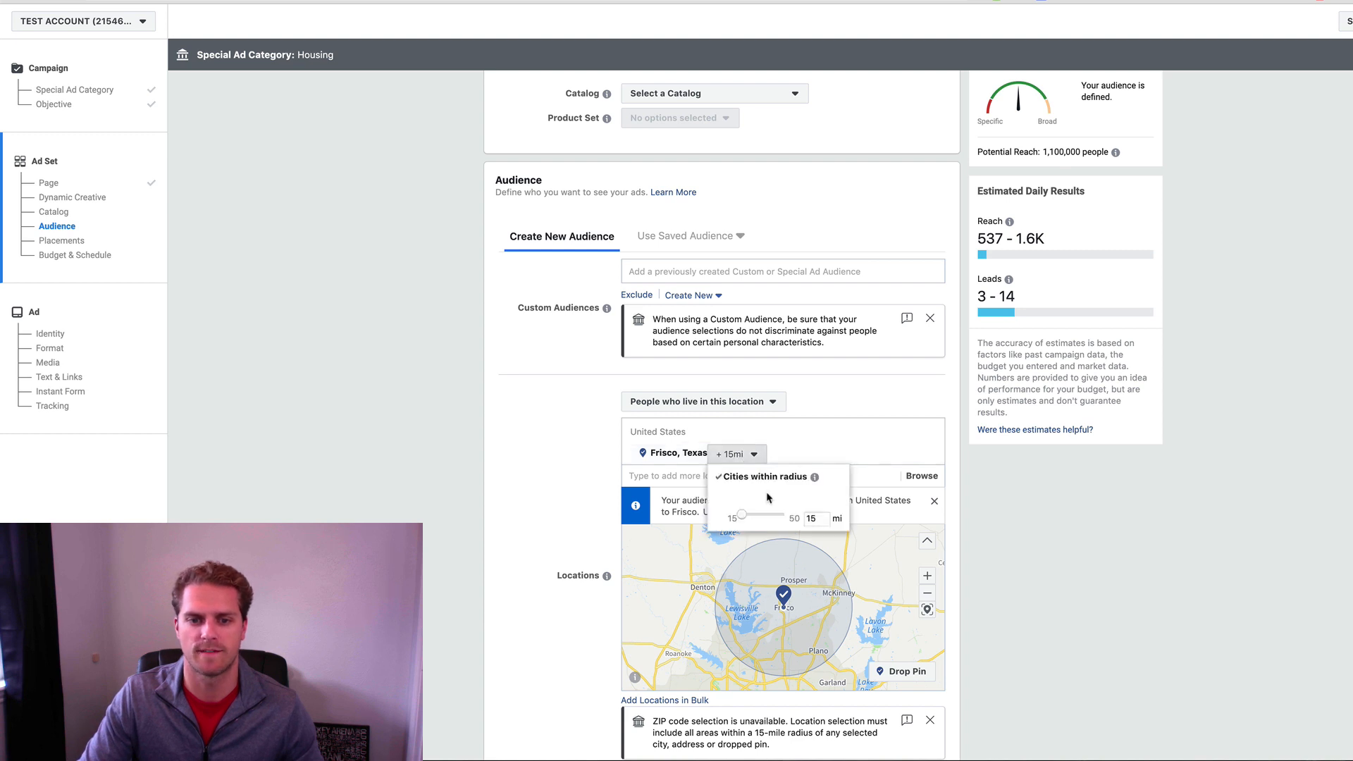
{"action": "left_click", "coordinate": [483, 461]}
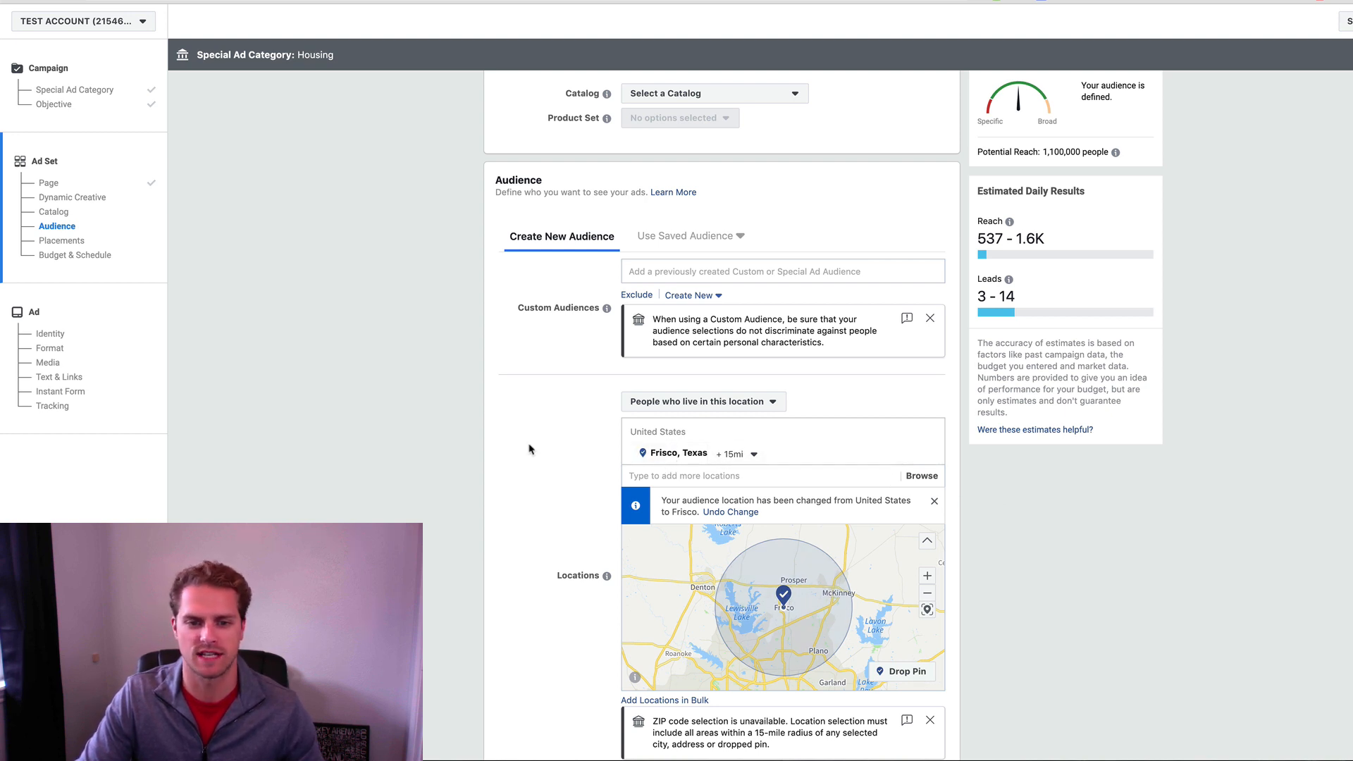
Step: Set the audience's language to English (All)
{"action": "scroll", "coordinate": [529, 449], "scroll_direction": "down", "scroll_amount": 5}
{"action": "left_click", "coordinate": [642, 498]}
{"action": "type", "text": "e"}
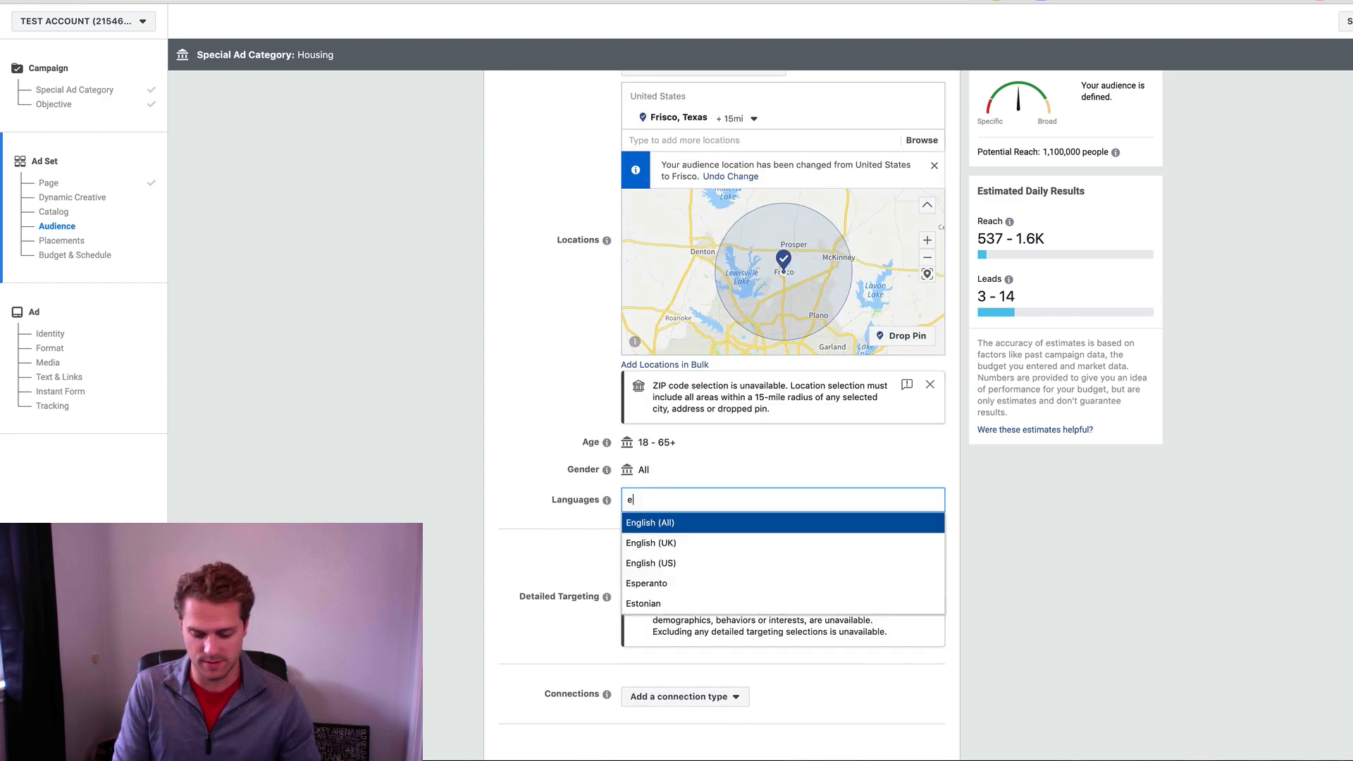
{"action": "type", "text": "nglish"}
{"action": "left_click", "coordinate": [661, 530]}
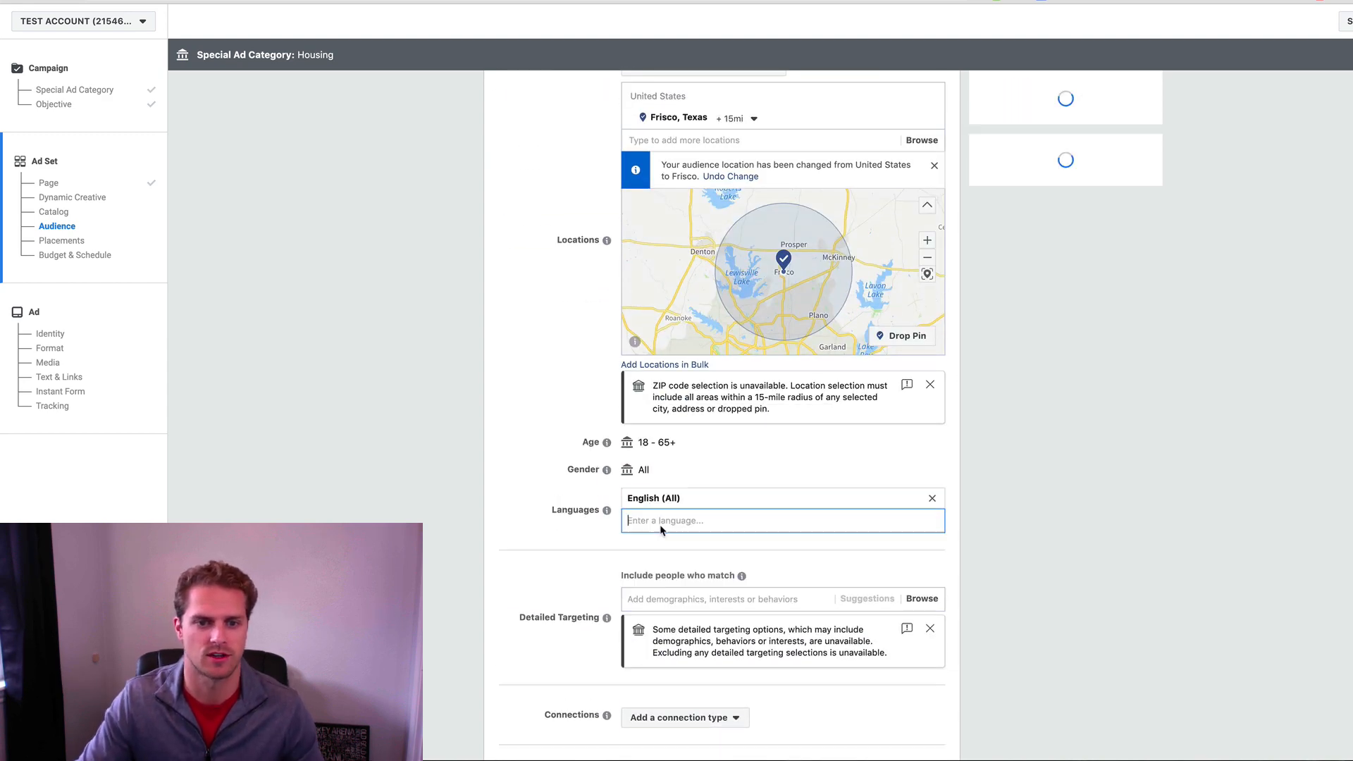
{"action": "scroll", "coordinate": [568, 461], "scroll_direction": "down", "scroll_amount": 2}
{"action": "left_click", "coordinate": [589, 475]}
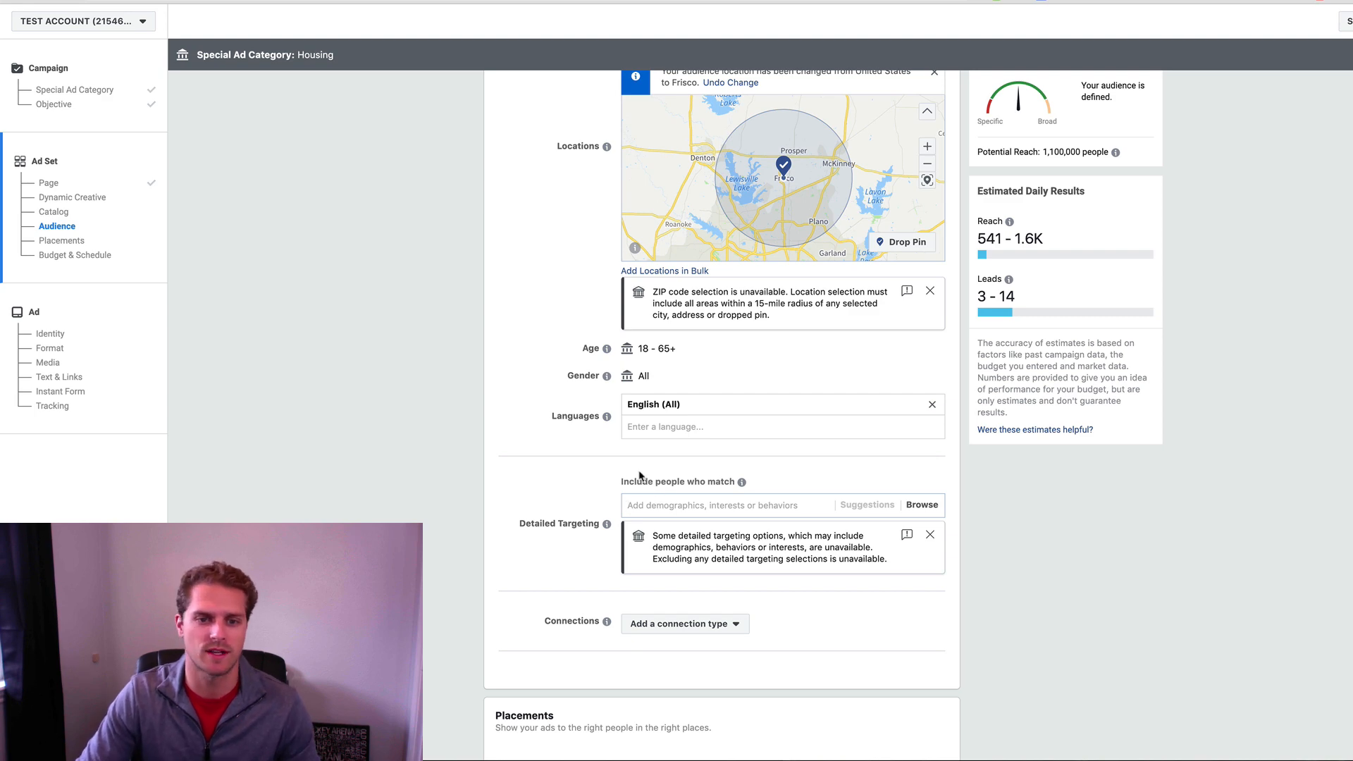
Step: Switch the ad set to manually edited placements, excluding the Facebook platform and Instagram Stories
{"action": "scroll", "coordinate": [599, 470], "scroll_direction": "down", "scroll_amount": 5}
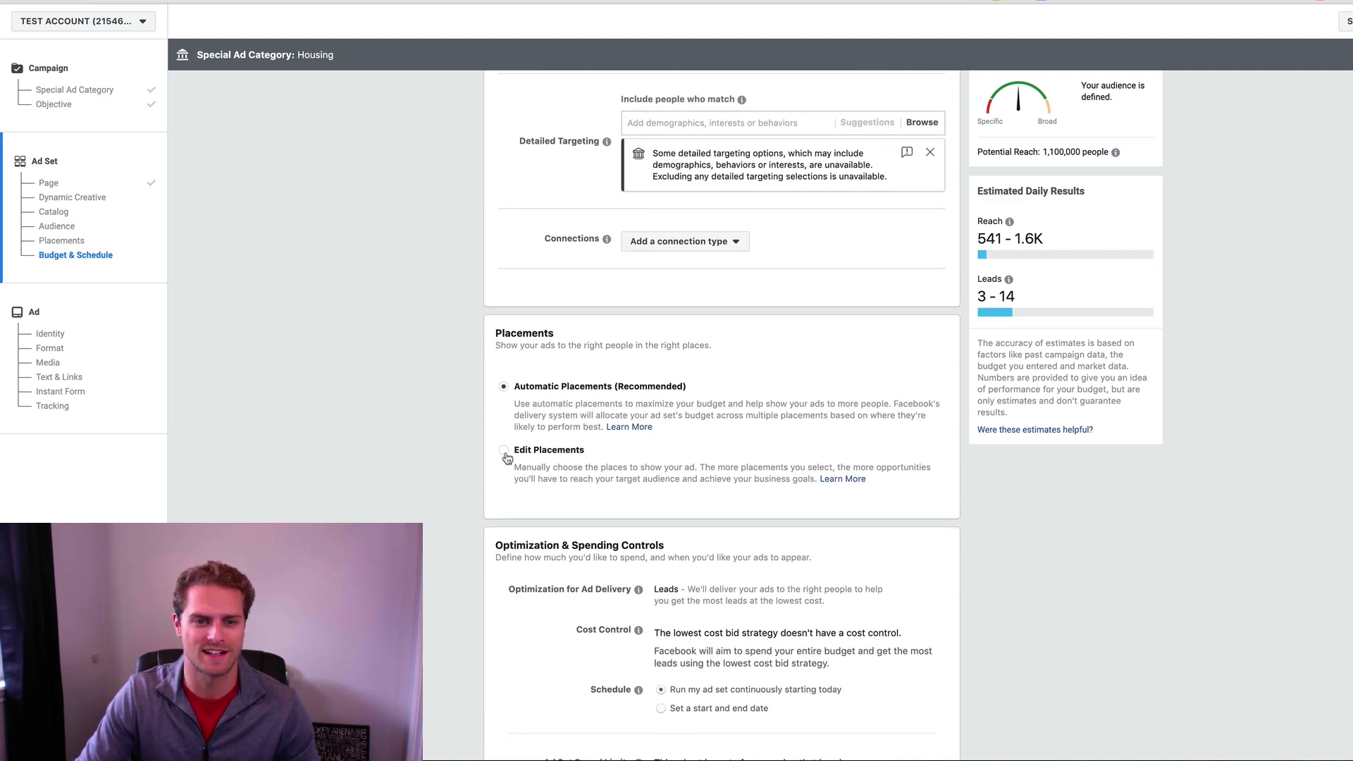
{"action": "left_click", "coordinate": [503, 451]}
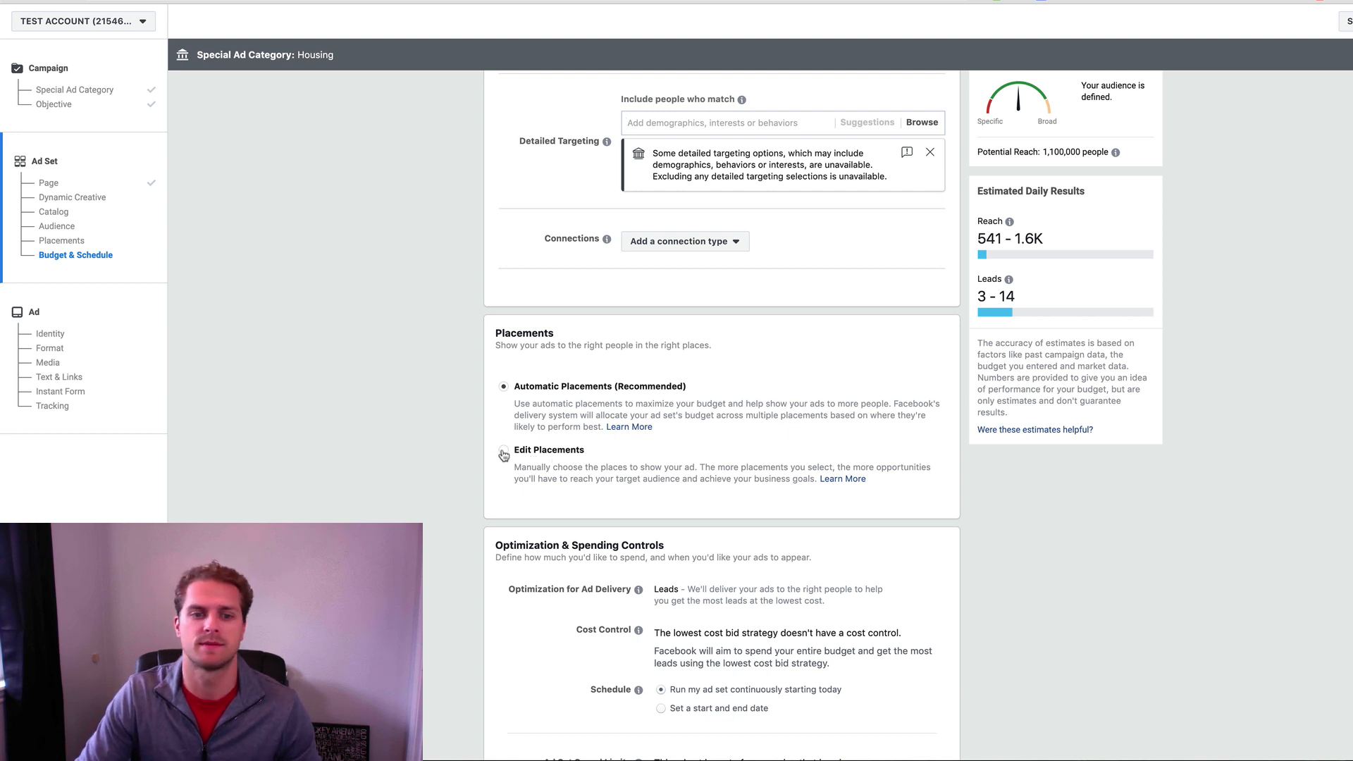
{"action": "scroll", "coordinate": [704, 472], "scroll_direction": "down", "scroll_amount": 2}
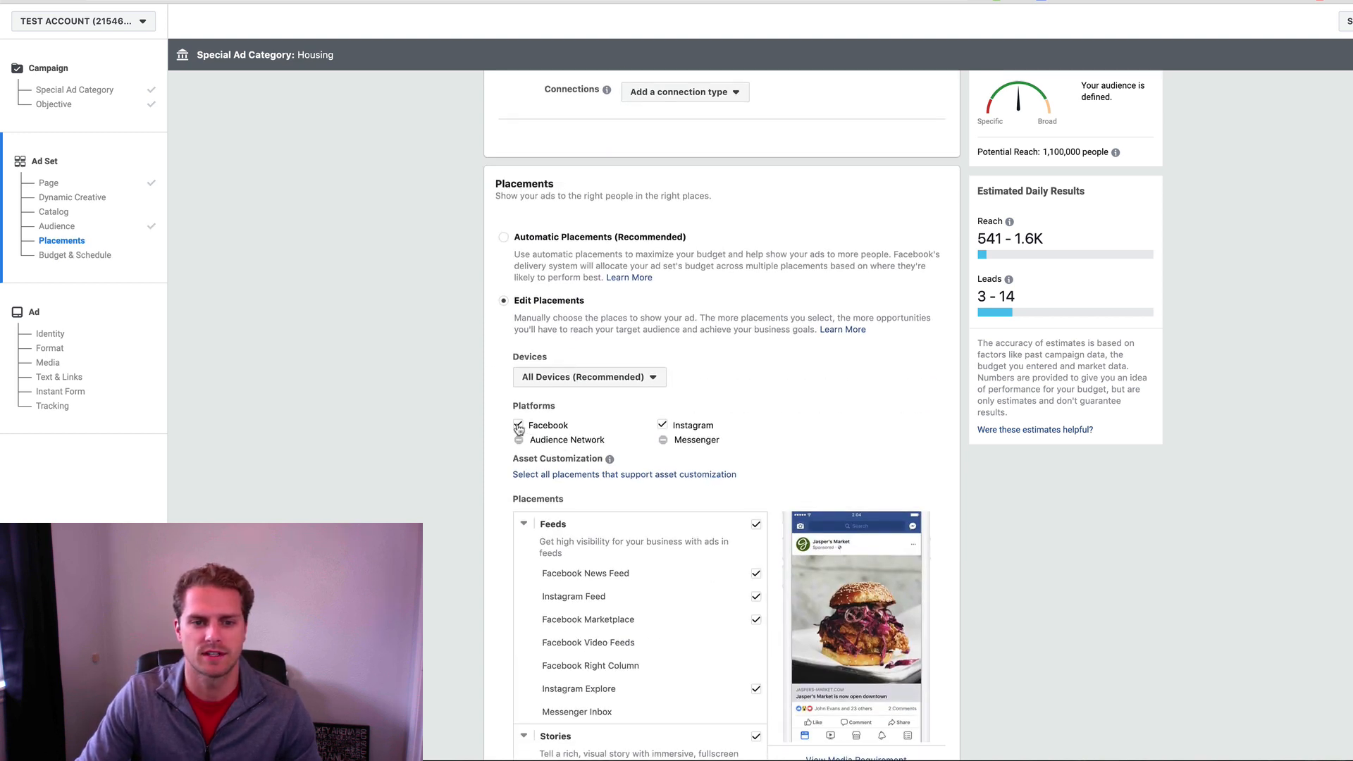
{"action": "left_click", "coordinate": [518, 425]}
{"action": "scroll", "coordinate": [736, 546], "scroll_direction": "down", "scroll_amount": 2}
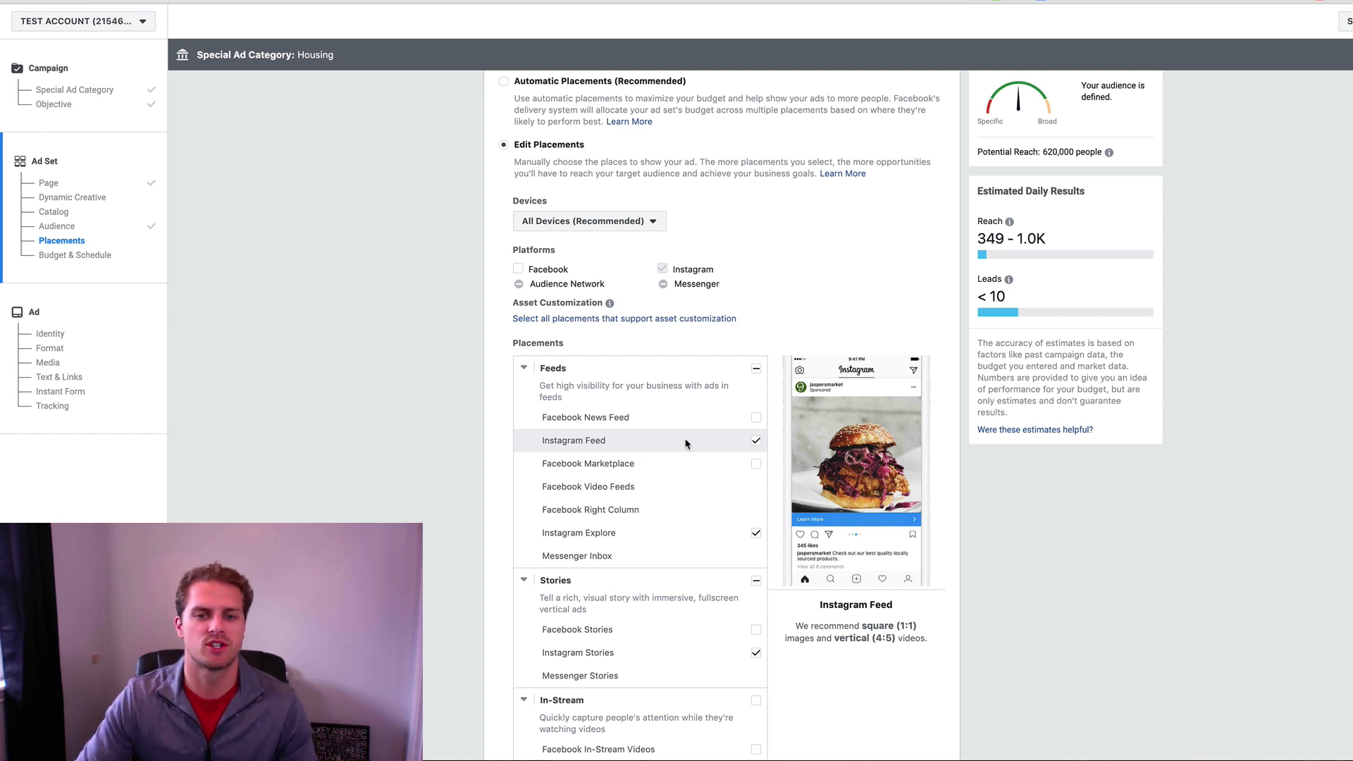
{"action": "left_click", "coordinate": [756, 653]}
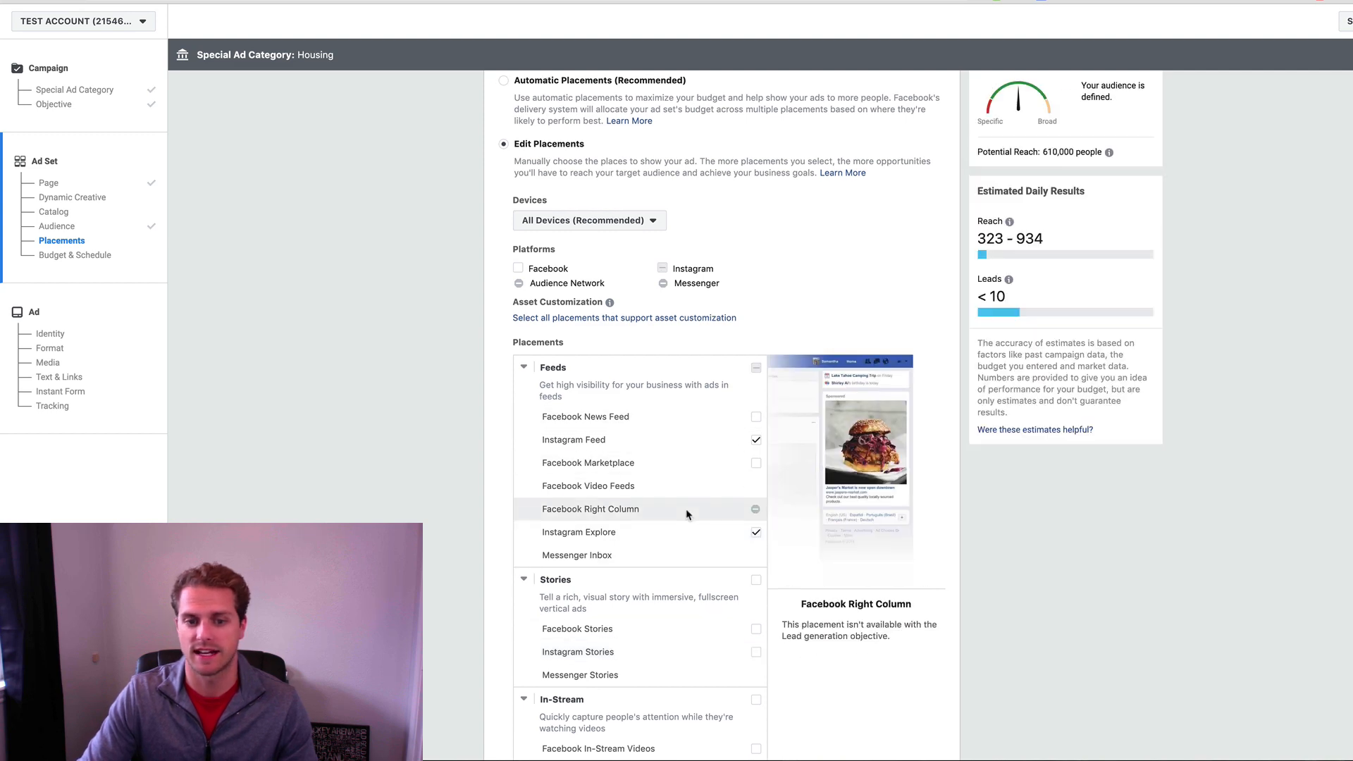
Step: Keep the remaining placement, optimization and schedule settings as they are and continue to the ad setup
{"action": "scroll", "coordinate": [740, 564], "scroll_direction": "down", "scroll_amount": 2}
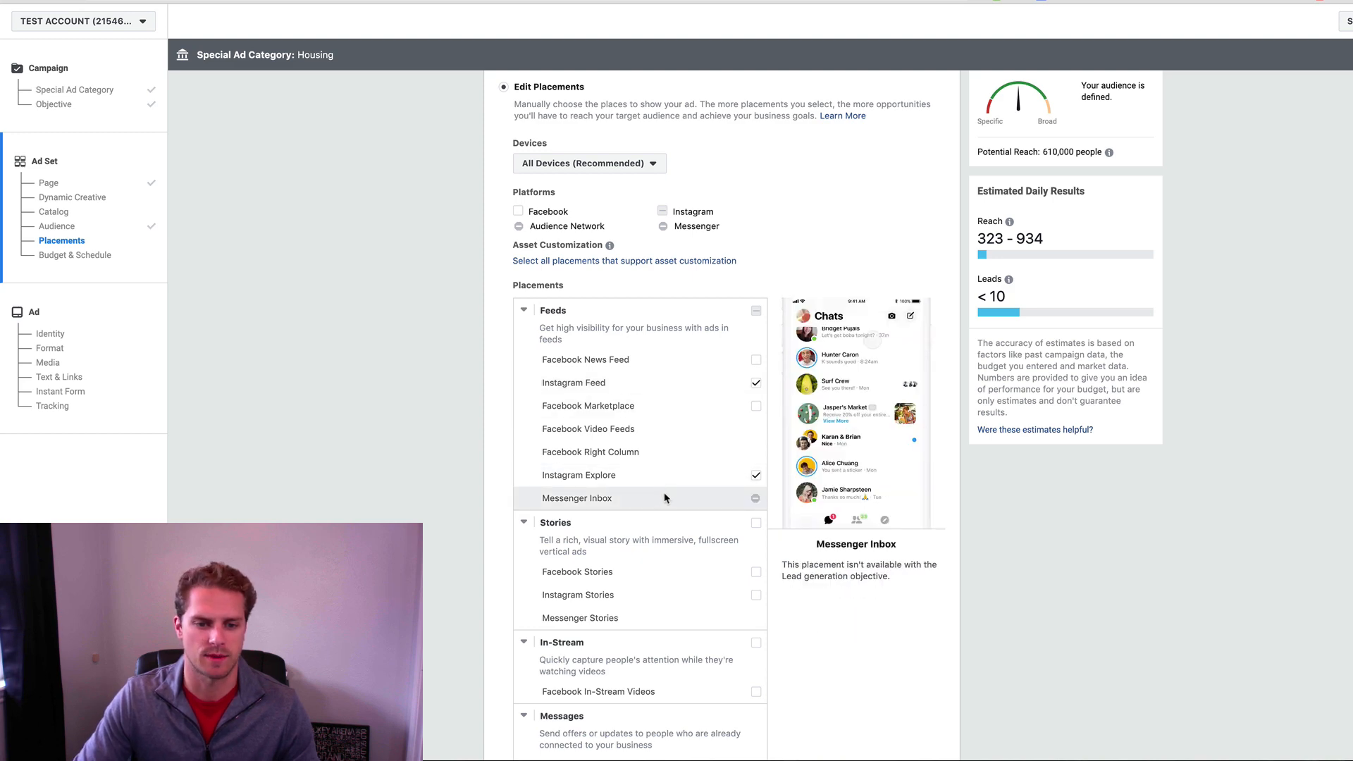
{"action": "scroll", "coordinate": [733, 521], "scroll_direction": "down", "scroll_amount": 10}
{"action": "scroll", "coordinate": [732, 522], "scroll_direction": "down", "scroll_amount": 3}
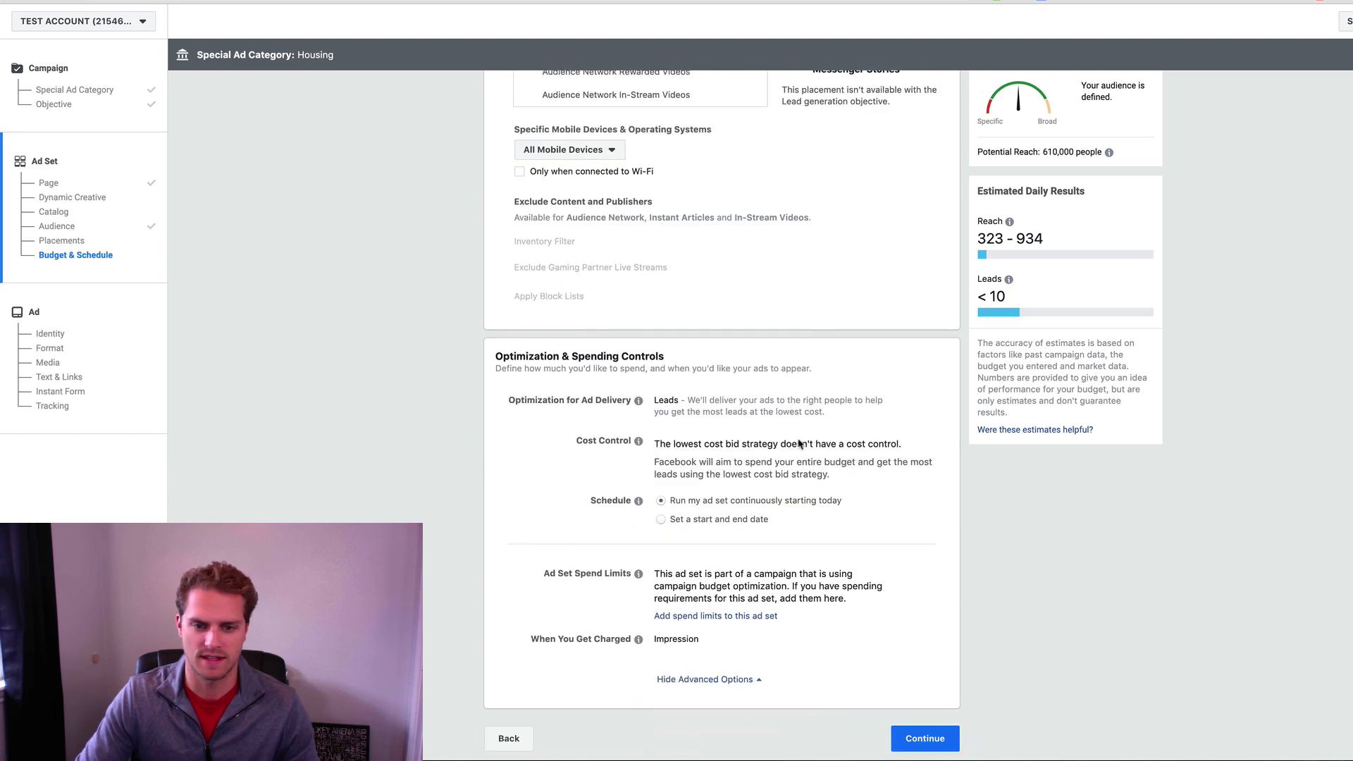
{"action": "left_click", "coordinate": [917, 740]}
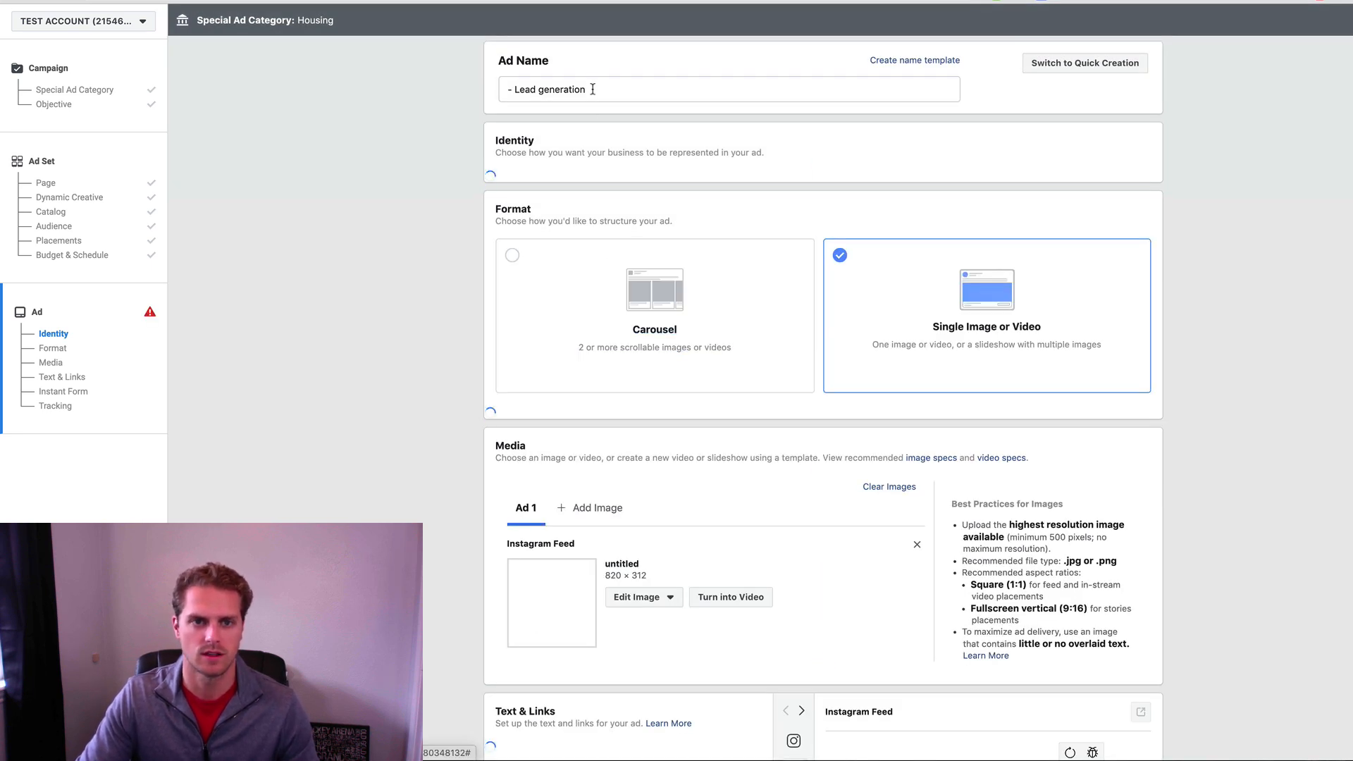
Step: Remove the prefilled Instagram Feed image and name the ad "Listing"
{"action": "triple_click", "coordinate": [599, 87]}
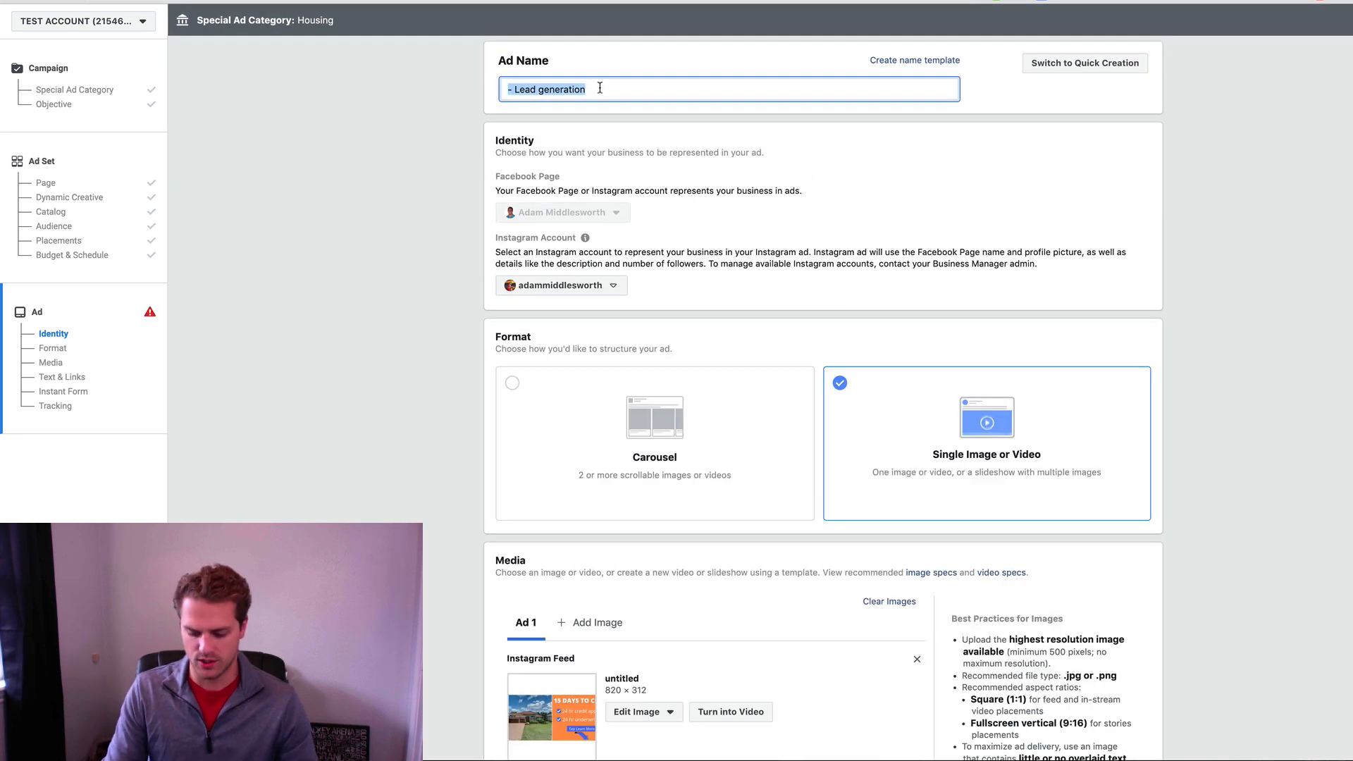
{"action": "key", "text": "BackSpace"}
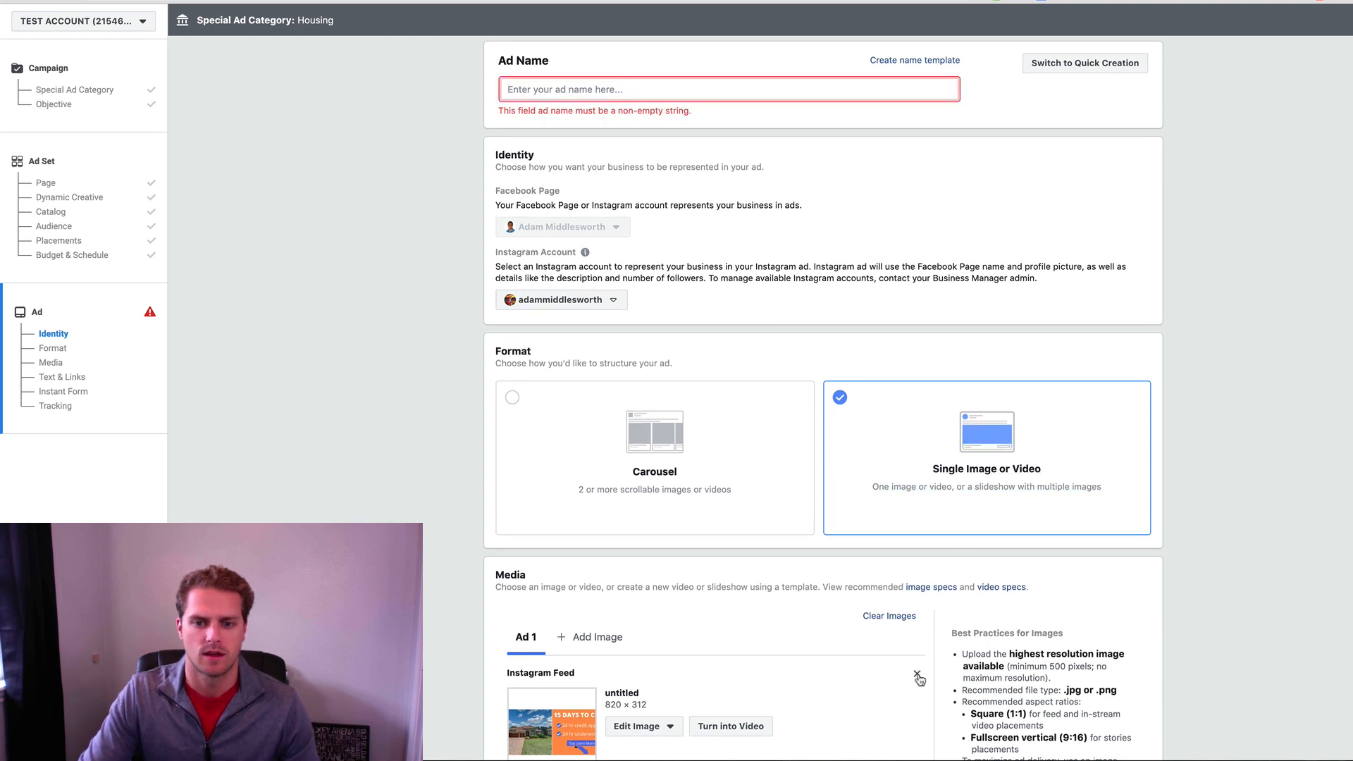
{"action": "left_click", "coordinate": [917, 675]}
{"action": "left_click", "coordinate": [653, 88]}
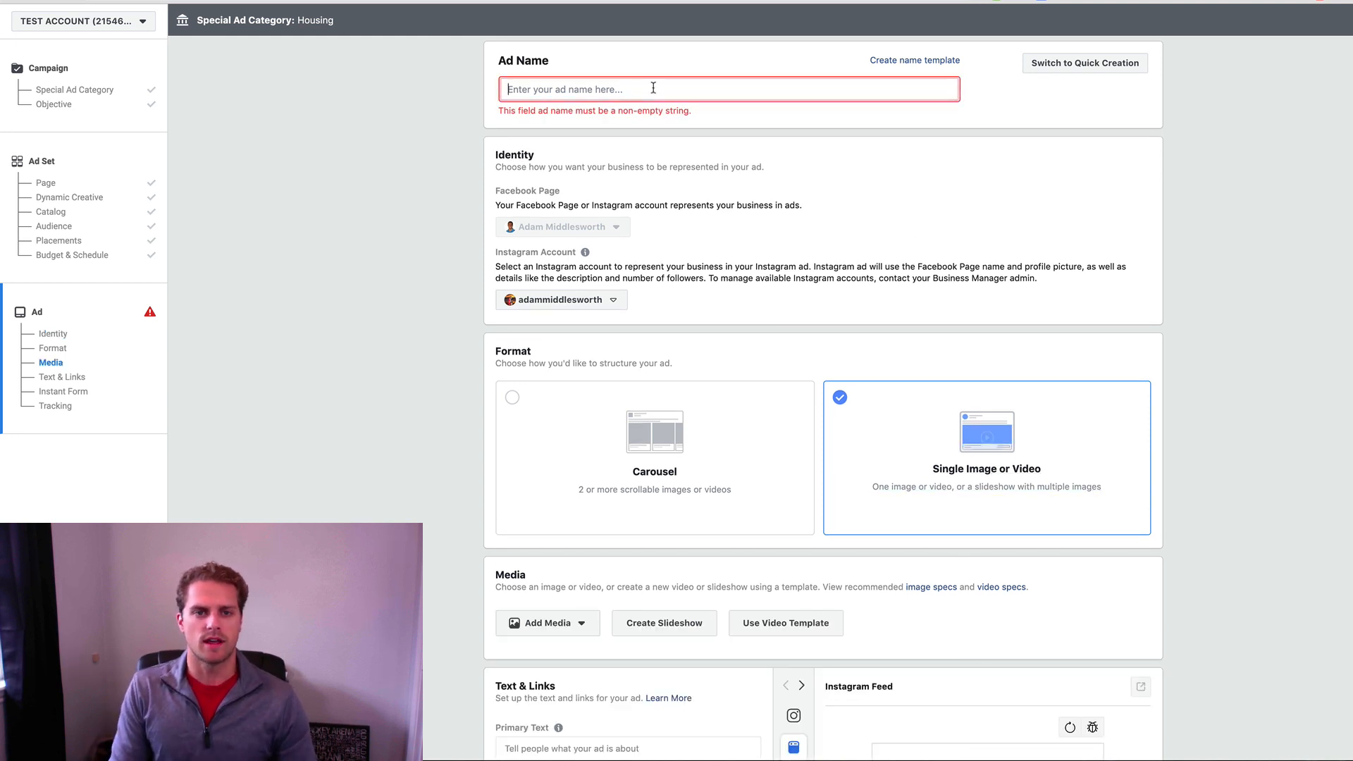
{"action": "type", "text": "Listing"}
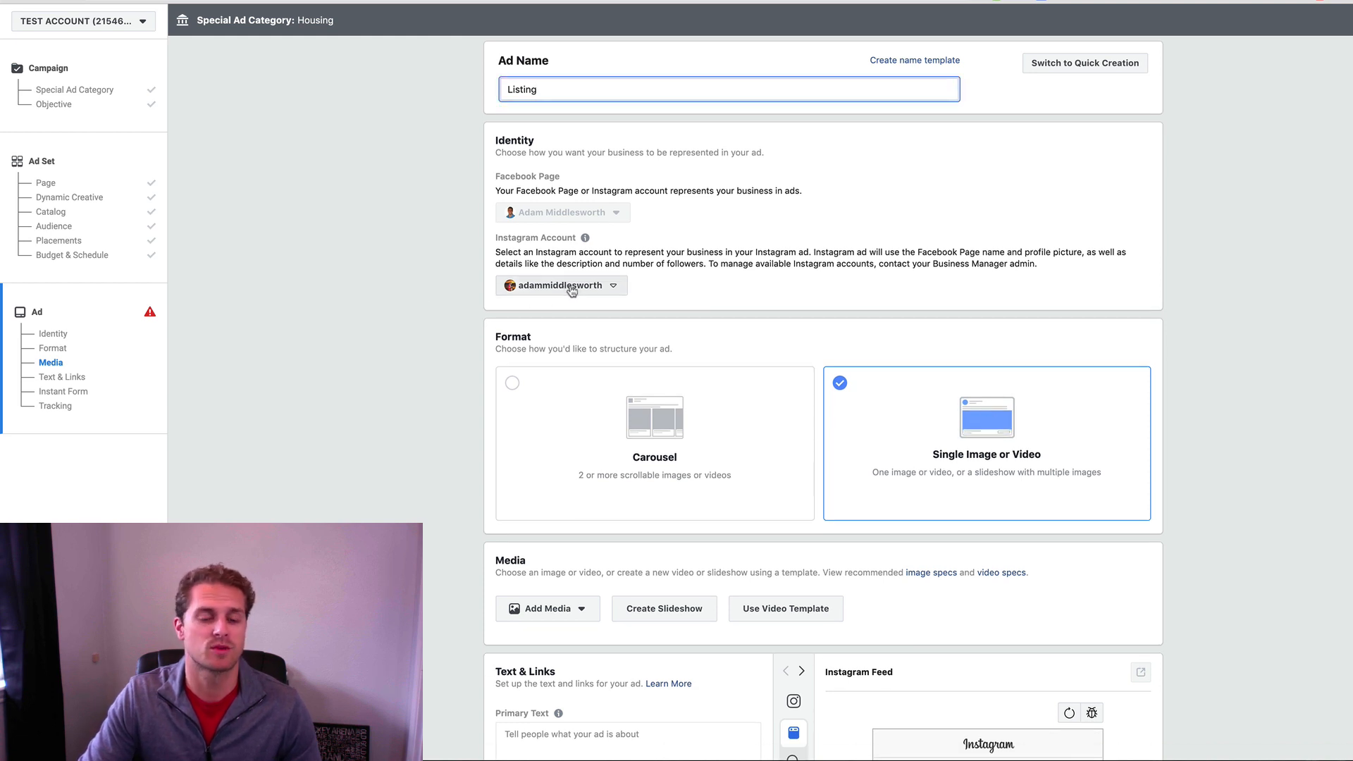
Step: Check which Instagram accounts or pages can represent the business in the ad, keeping the selected account
{"action": "mouse_move", "coordinate": [585, 238]}
{"action": "left_click", "coordinate": [466, 283]}
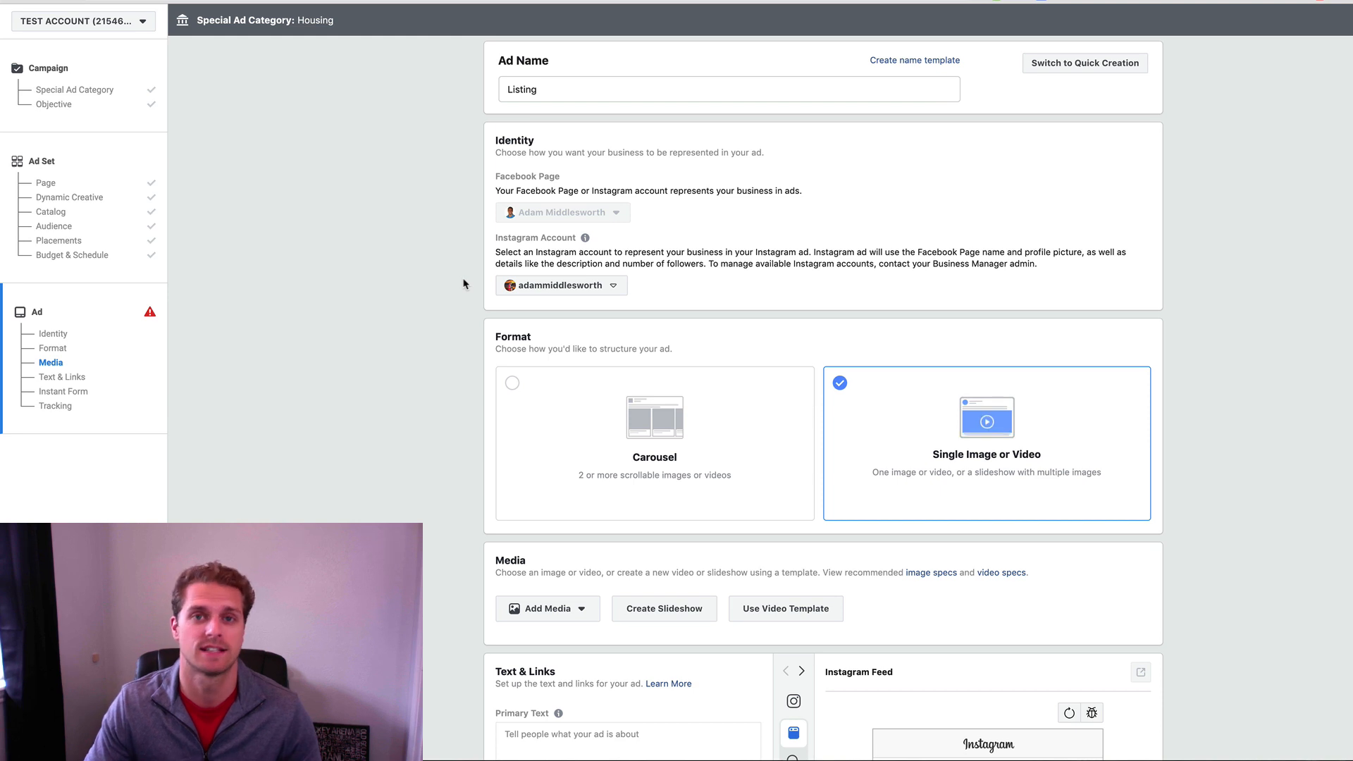
{"action": "left_click", "coordinate": [574, 285]}
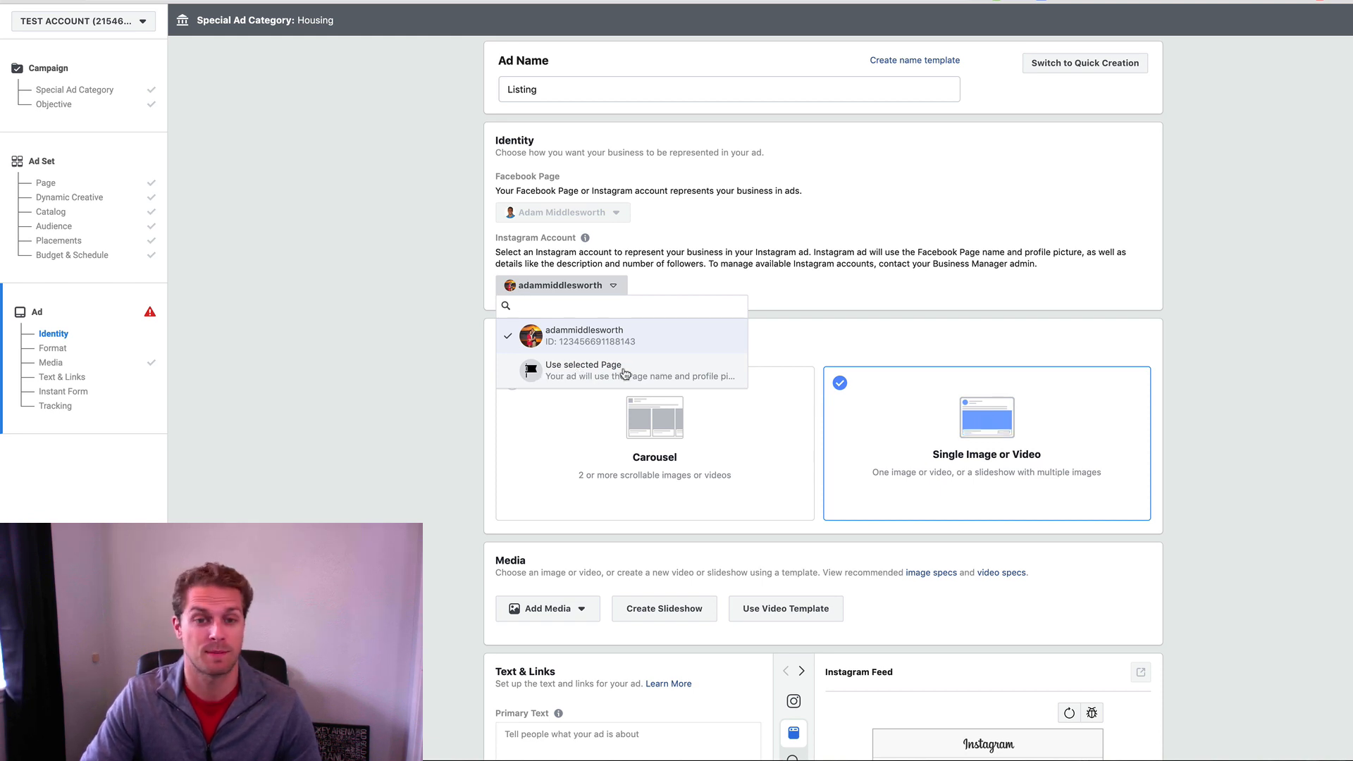
{"action": "left_click", "coordinate": [392, 298]}
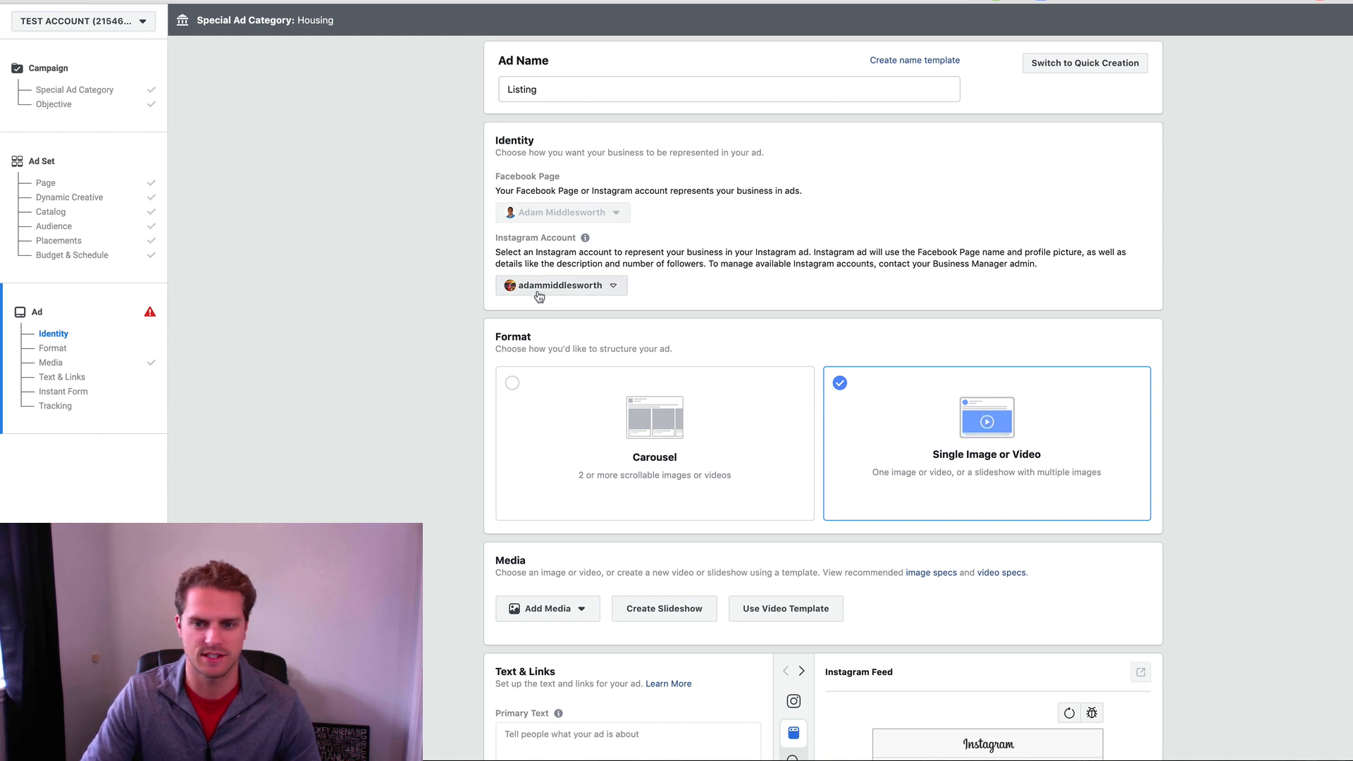
Step: Add the account image "florida -$225k.jpg" as the ad's media
{"action": "scroll", "coordinate": [566, 410], "scroll_direction": "down", "scroll_amount": 3}
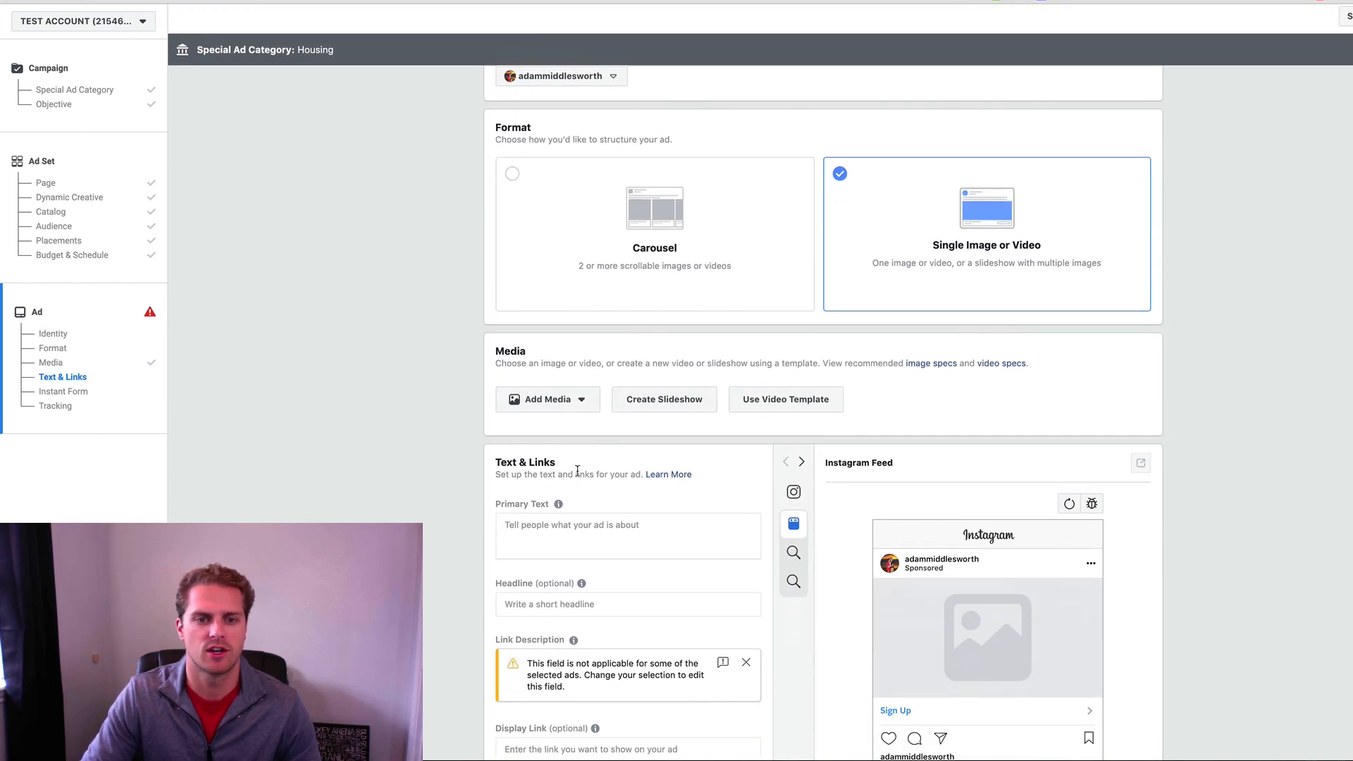
{"action": "left_click", "coordinate": [566, 408]}
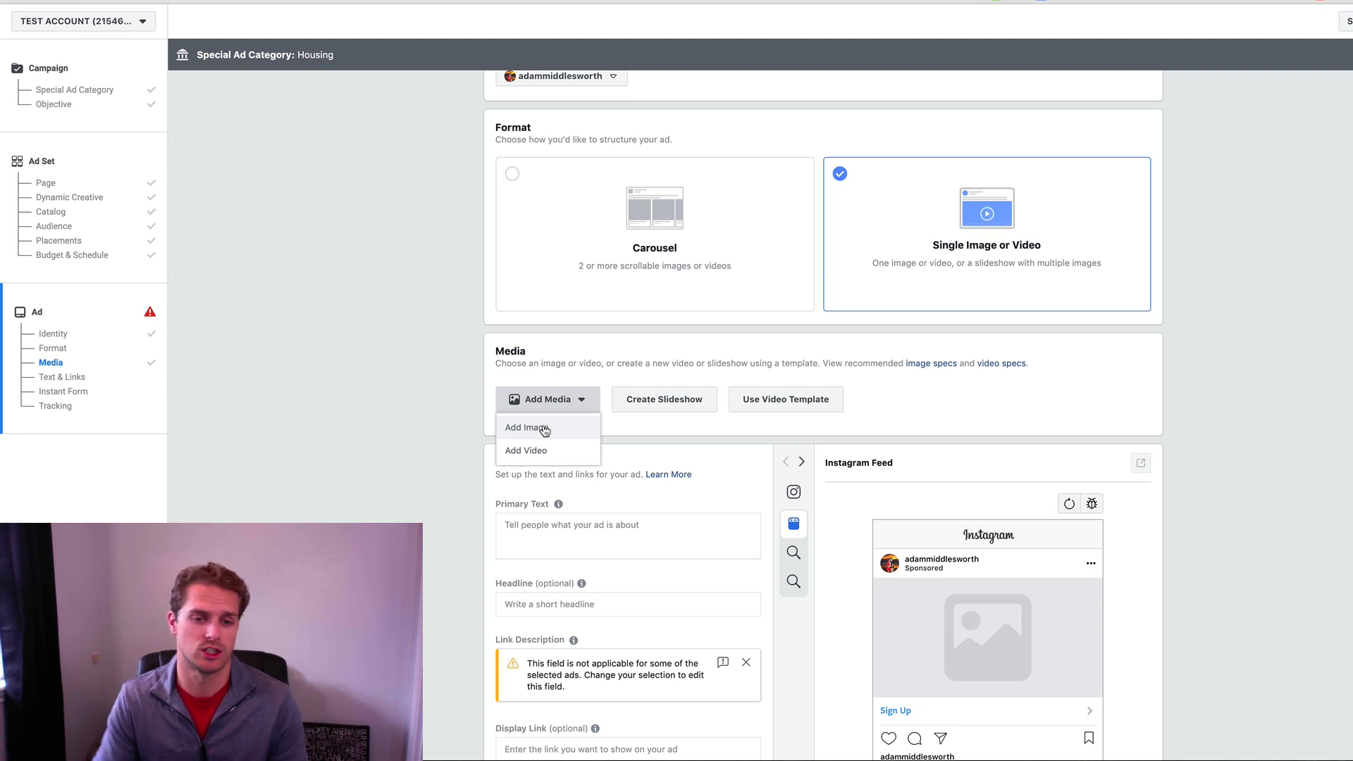
{"action": "left_click", "coordinate": [544, 430]}
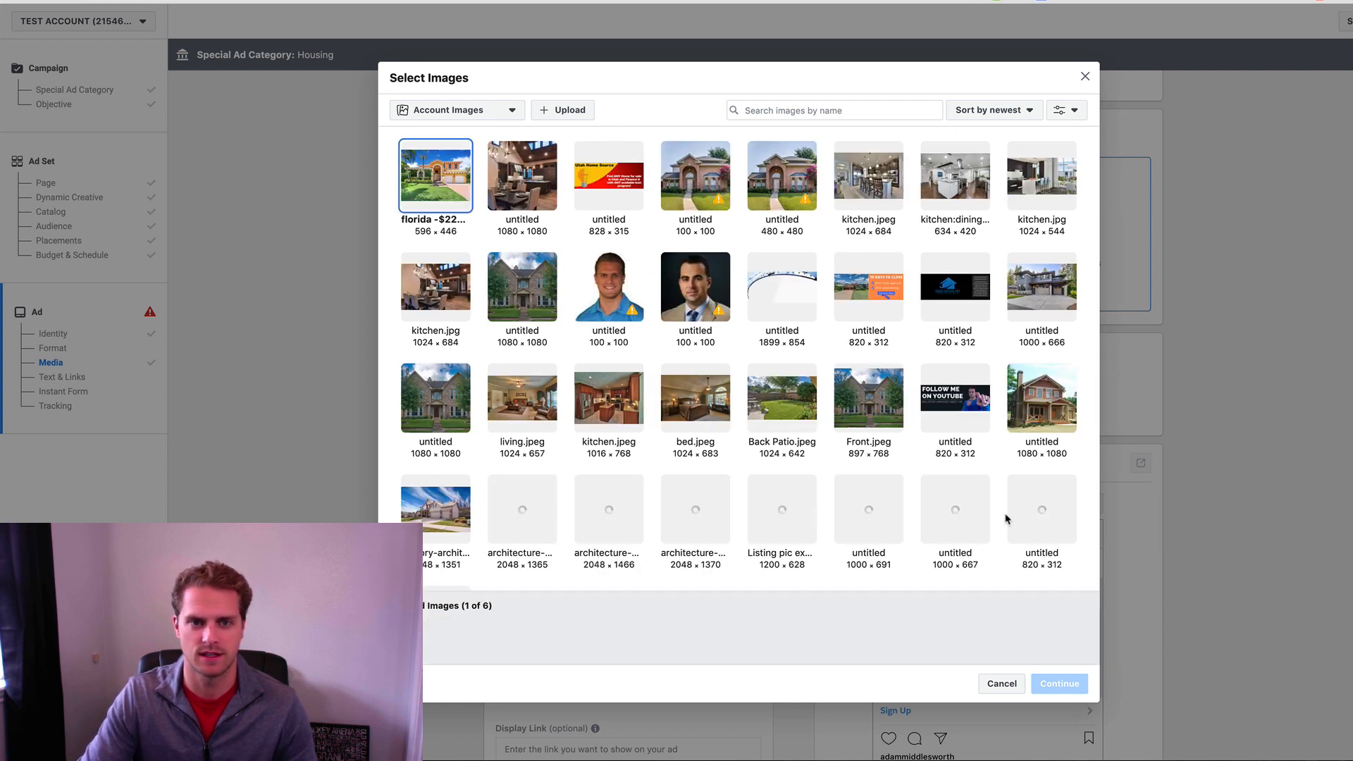
{"action": "left_click", "coordinate": [1059, 683]}
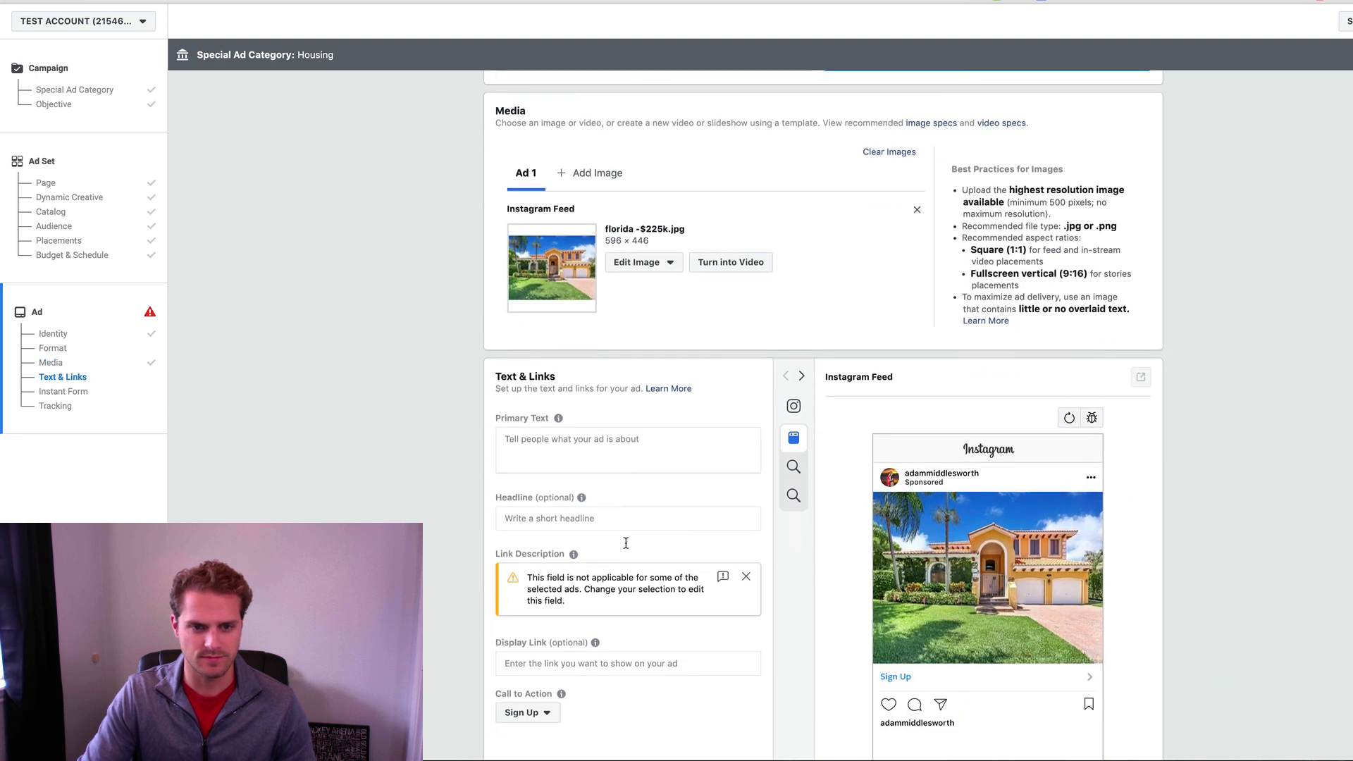
Step: Start the ad's primary text with the line "#NewListing in Frisco", followed by a blank line
{"action": "scroll", "coordinate": [626, 543], "scroll_direction": "down", "scroll_amount": 3}
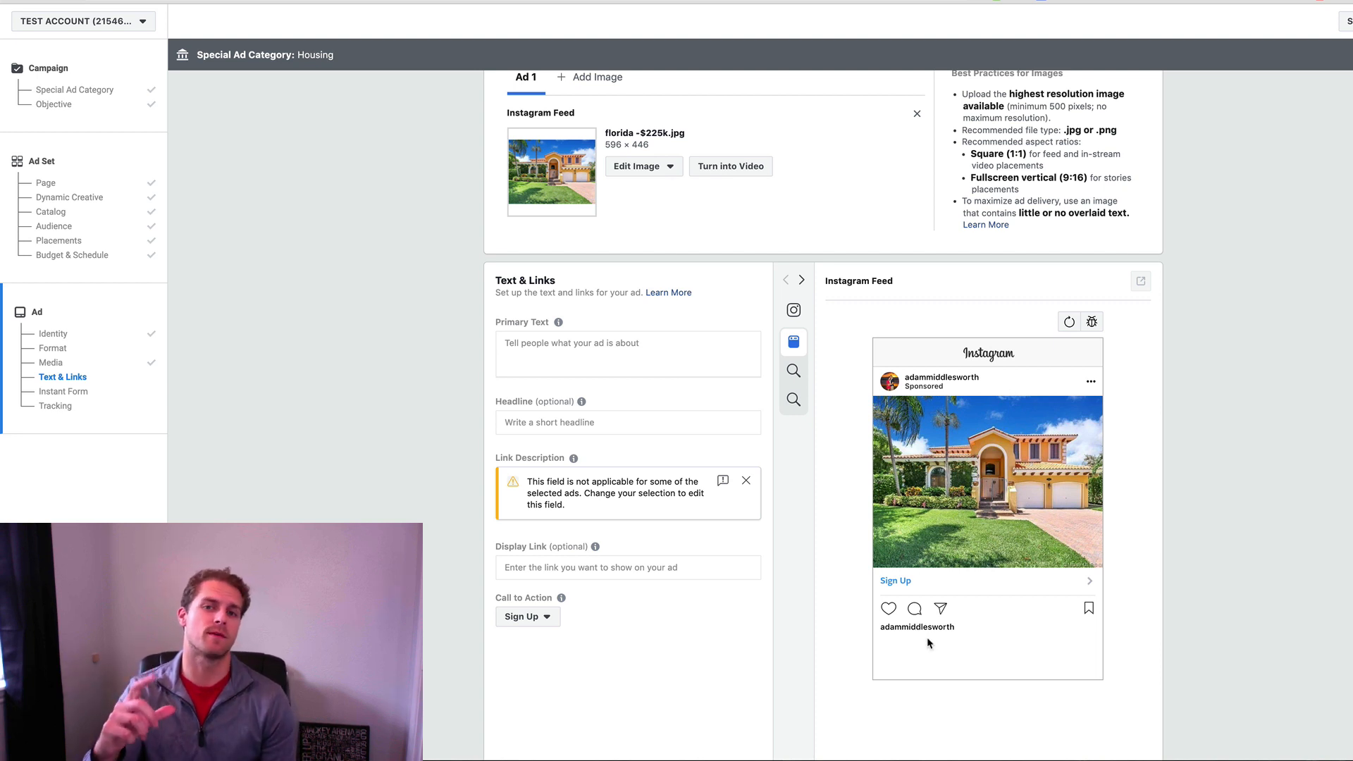
{"action": "left_click", "coordinate": [562, 350]}
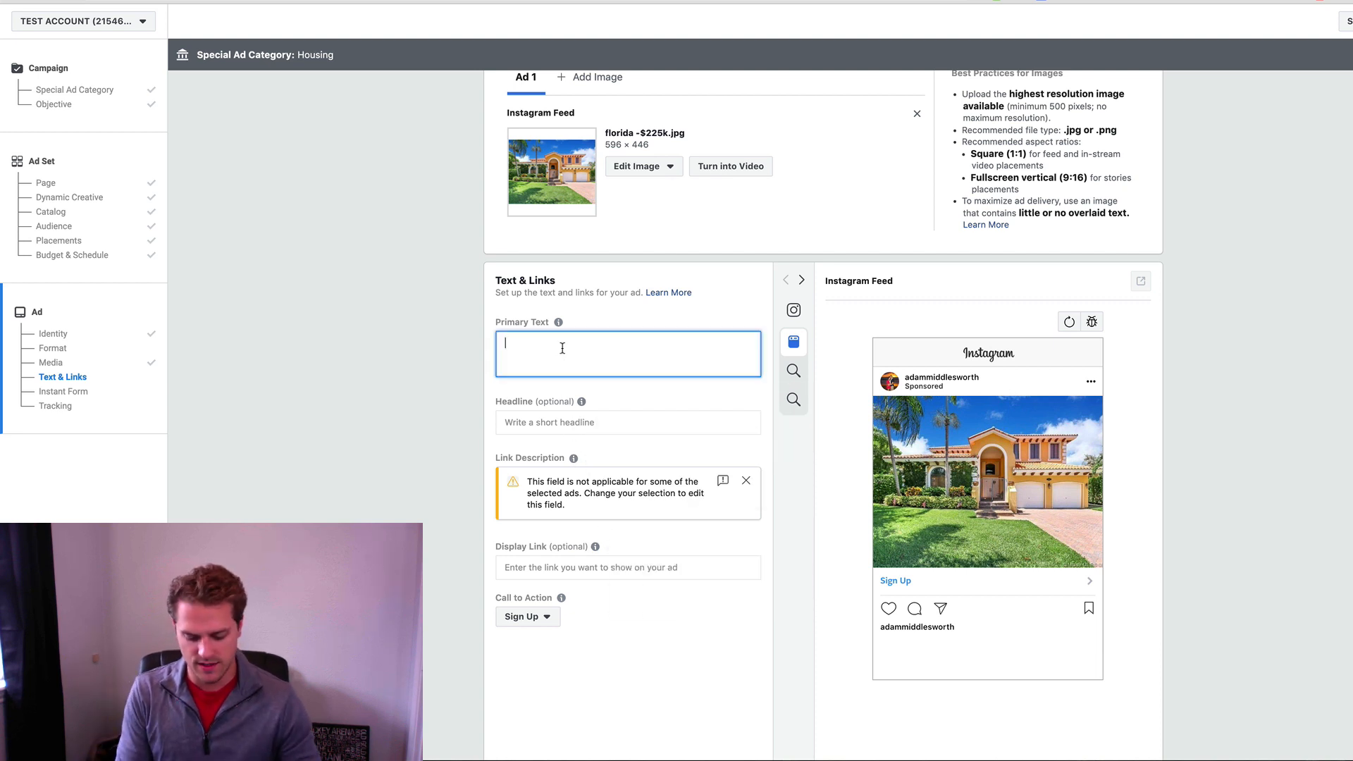
{"action": "type", "text": "#"}
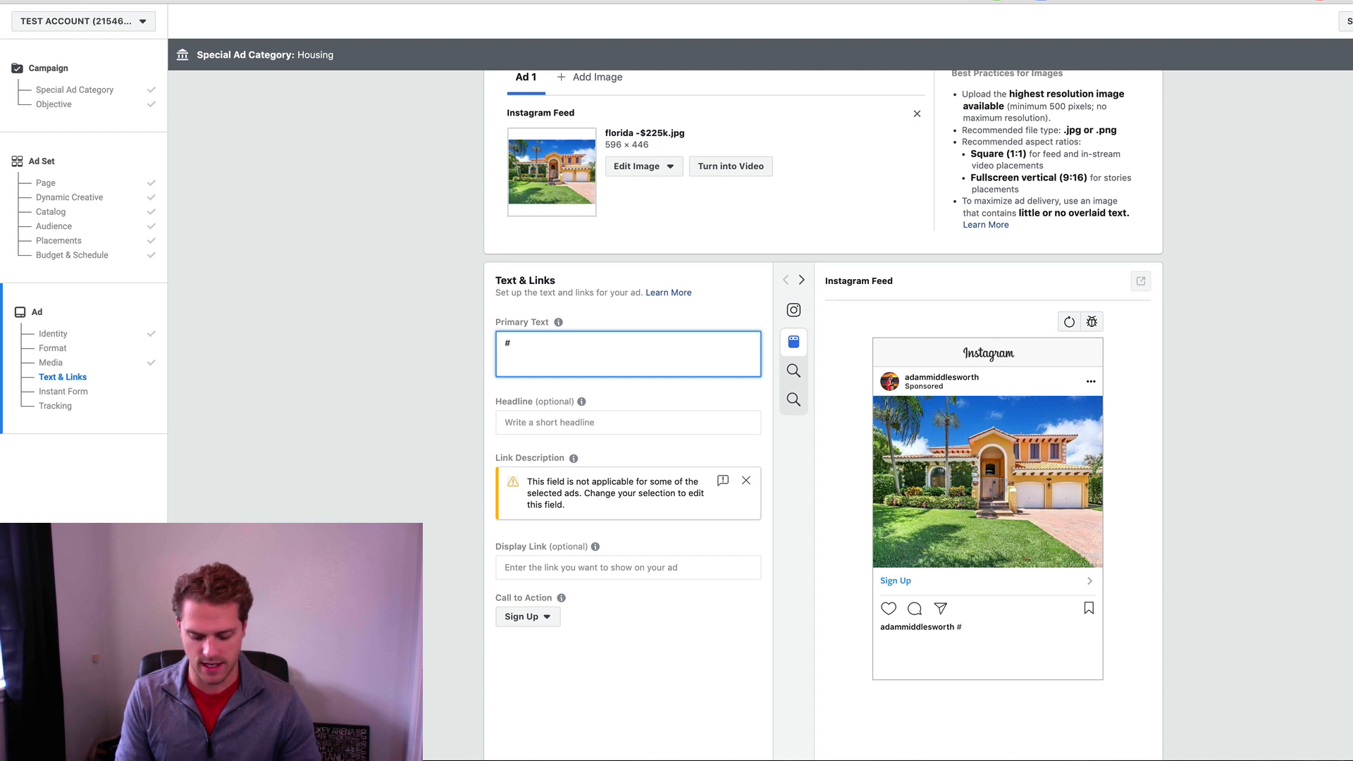
{"action": "type", "text": "NewListing in "}
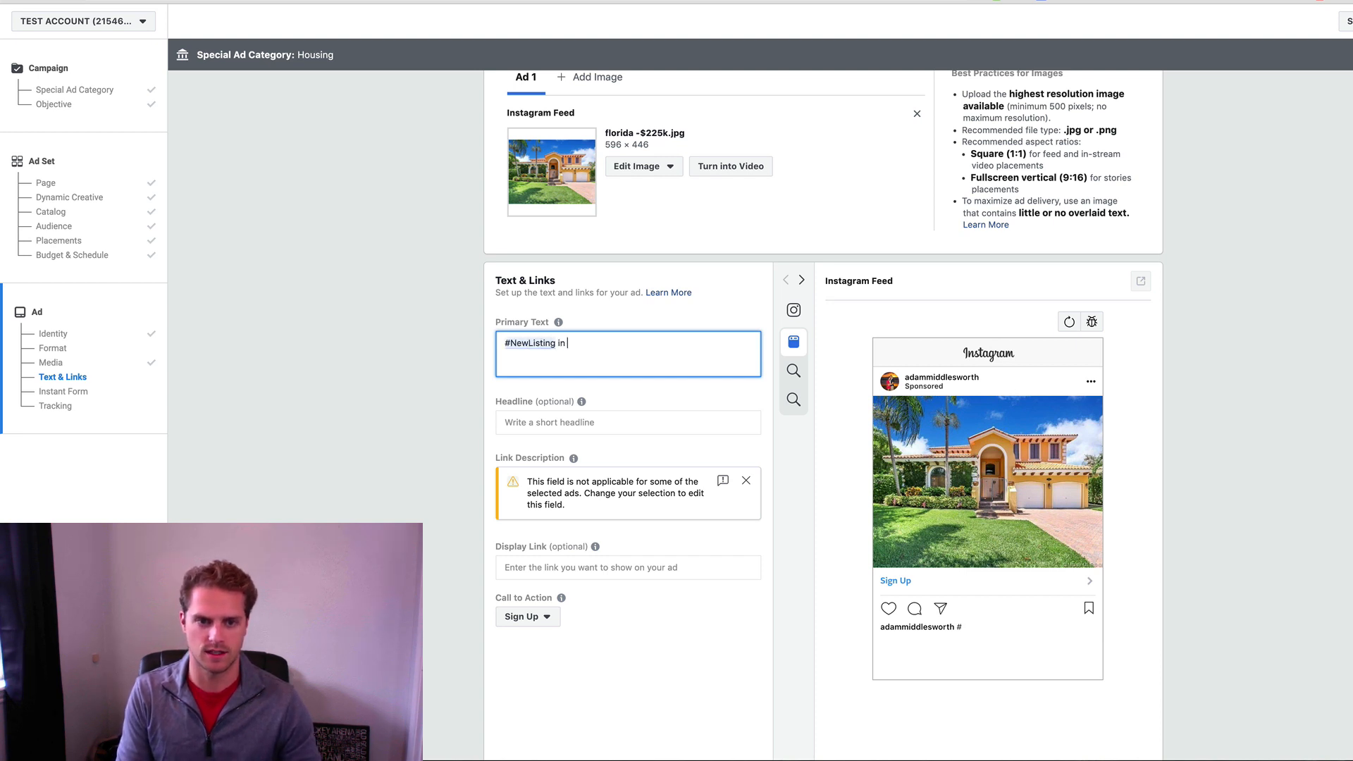
{"action": "type", "text": "Frisco"}
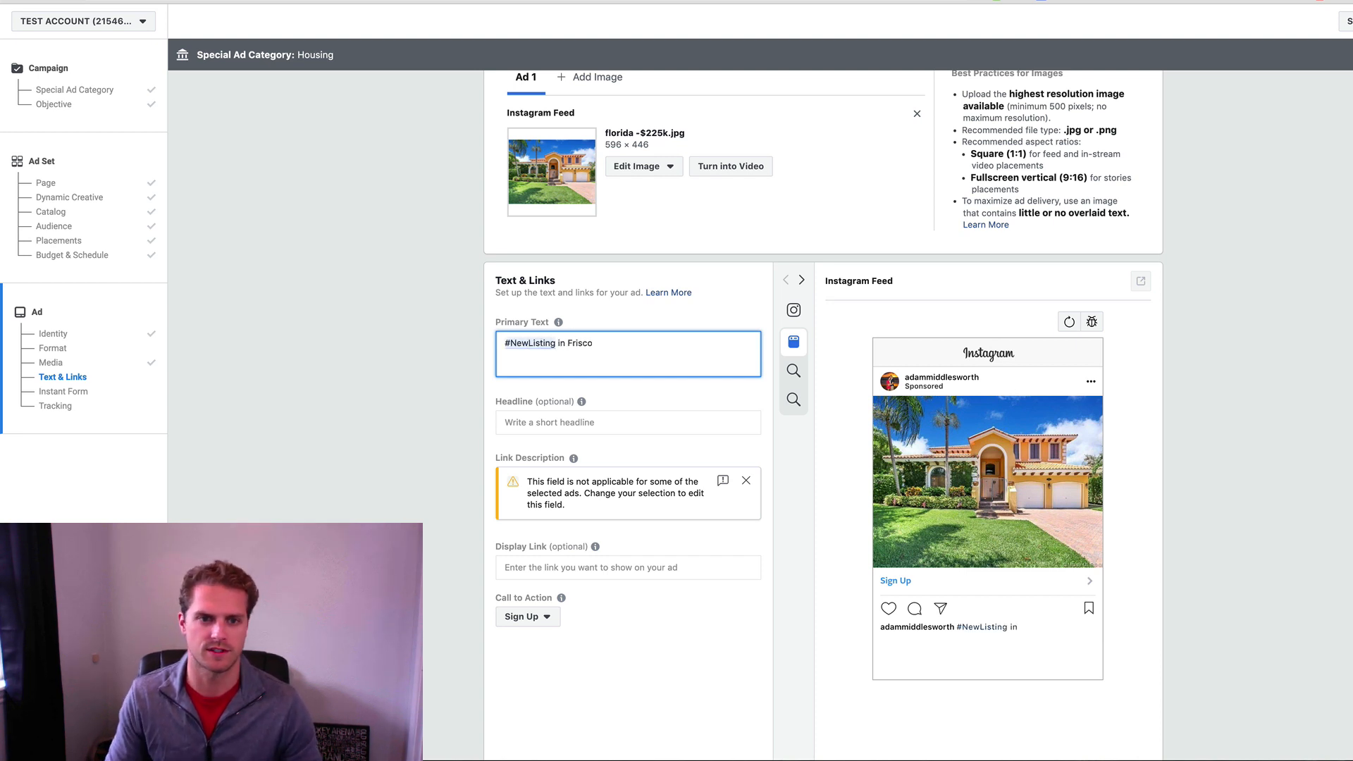
{"action": "key", "text": "Return"}
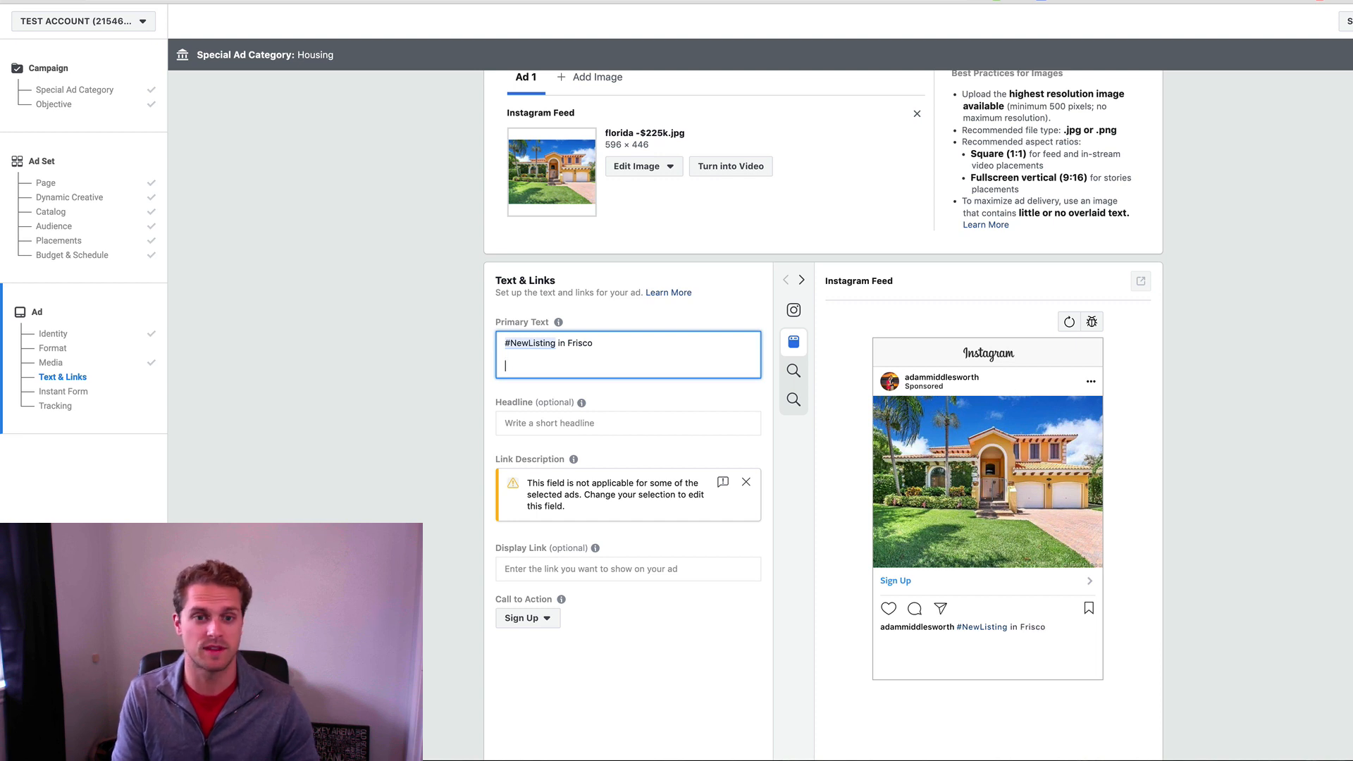
Step: Add the property details "3 Beds", "2.5 Baths" and "2 Car Garage" on separate lines of the primary text, followed by a blank line
{"action": "type", "text": "3 "}
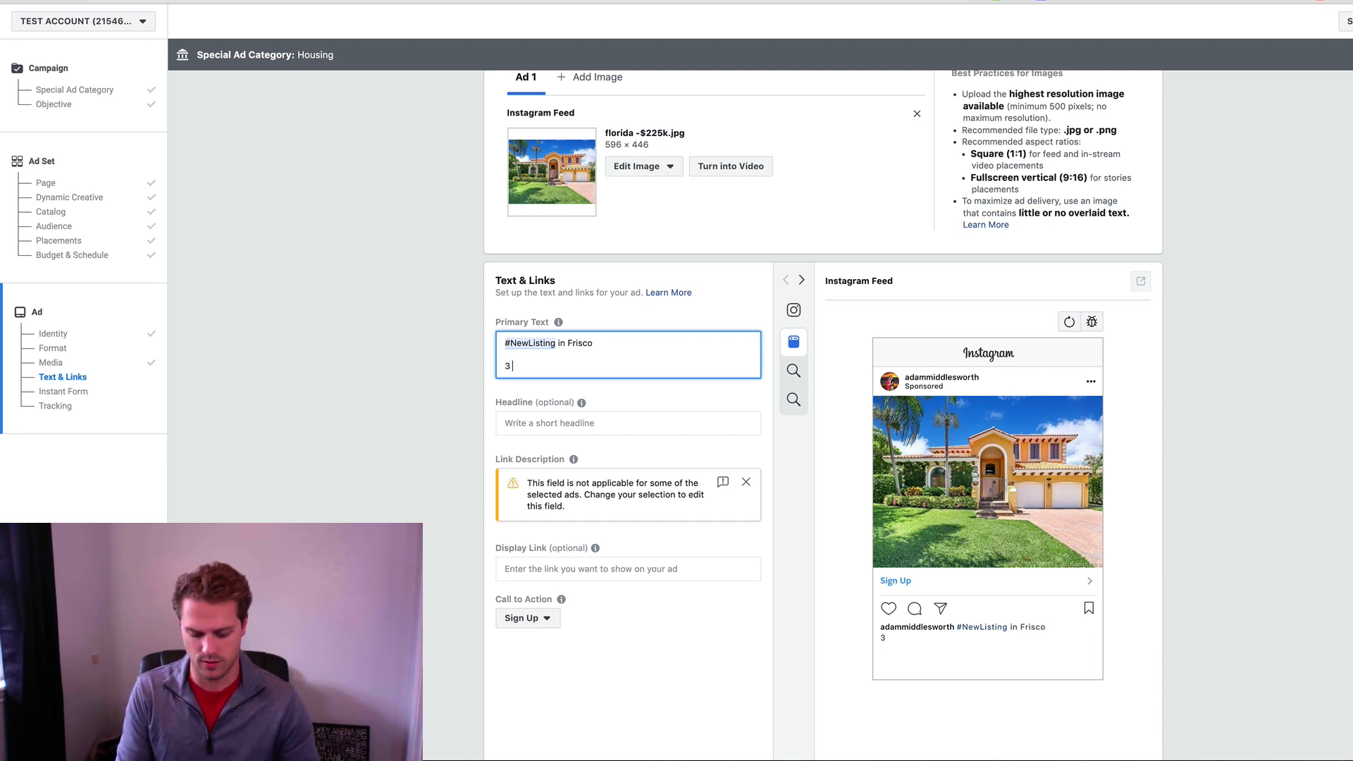
{"action": "type", "text": "Beds"}
{"action": "key", "text": "Return"}
{"action": "type", "text": "2.5 "}
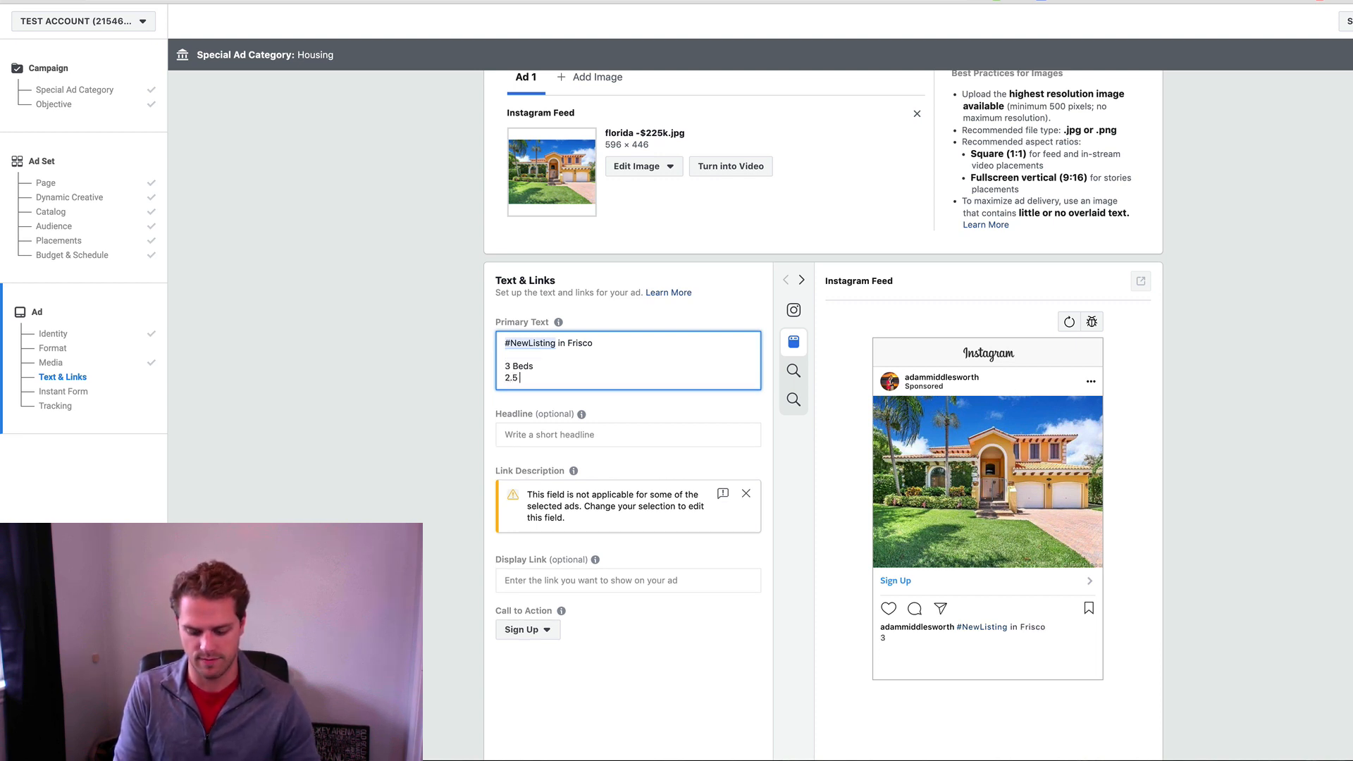
{"action": "type", "text": "Baths"}
{"action": "key", "text": "Return"}
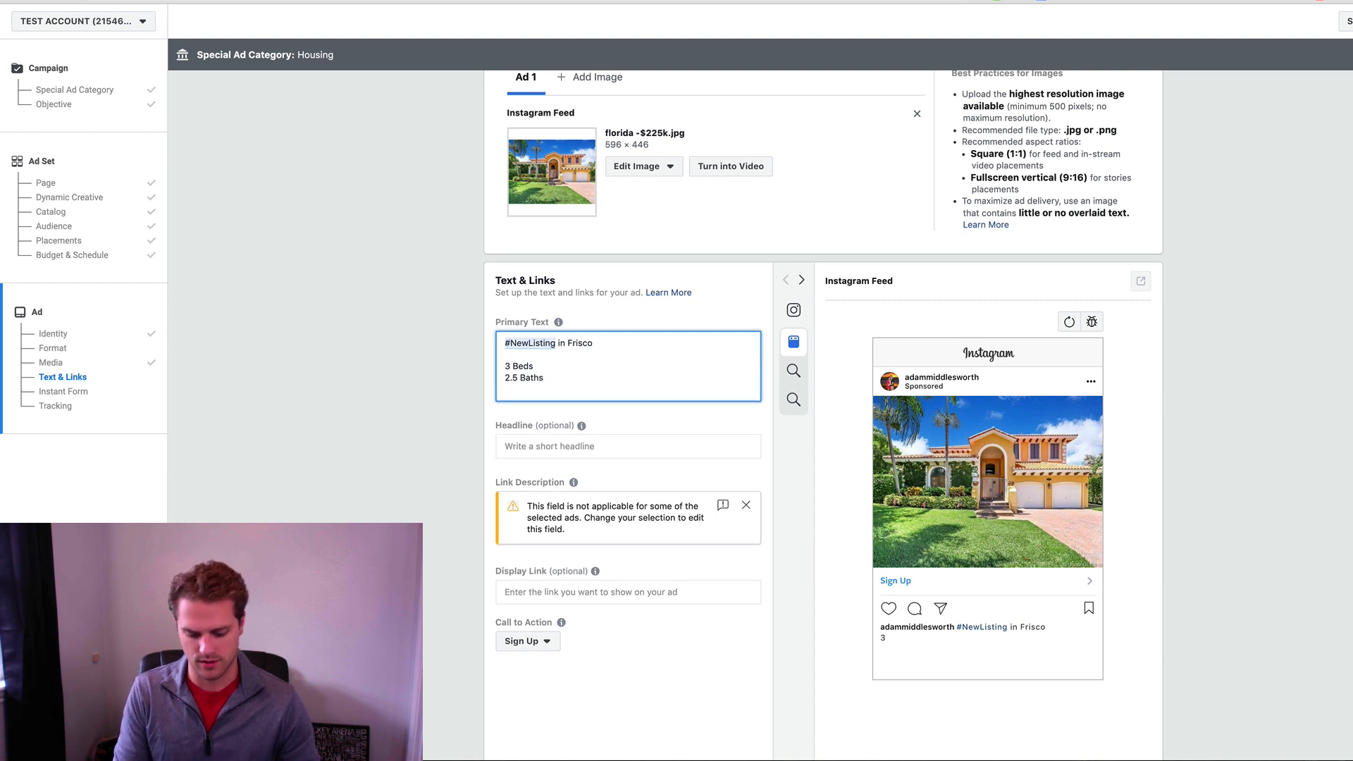
{"action": "type", "text": "2 Car Garag"}
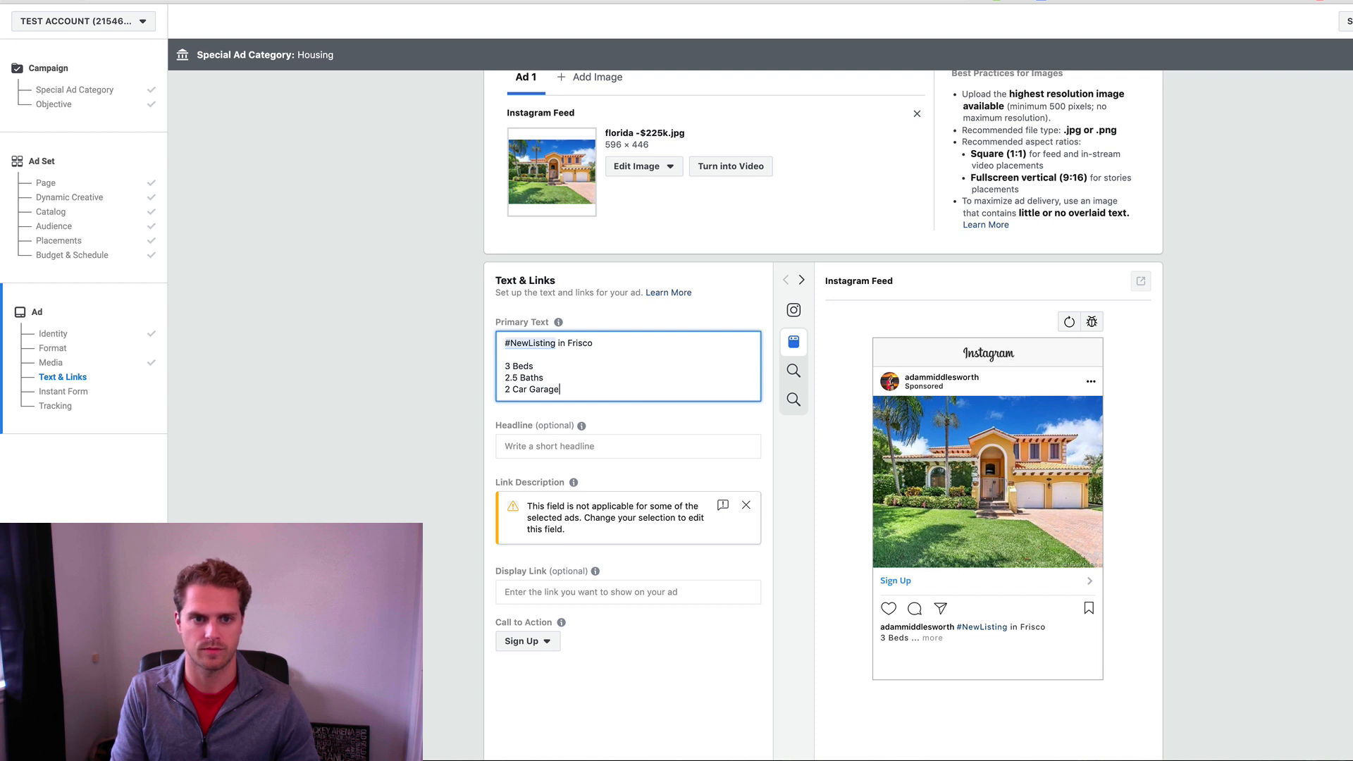
{"action": "type", "text": "e"}
{"action": "key", "text": "Return"}
{"action": "key", "text": "Return"}
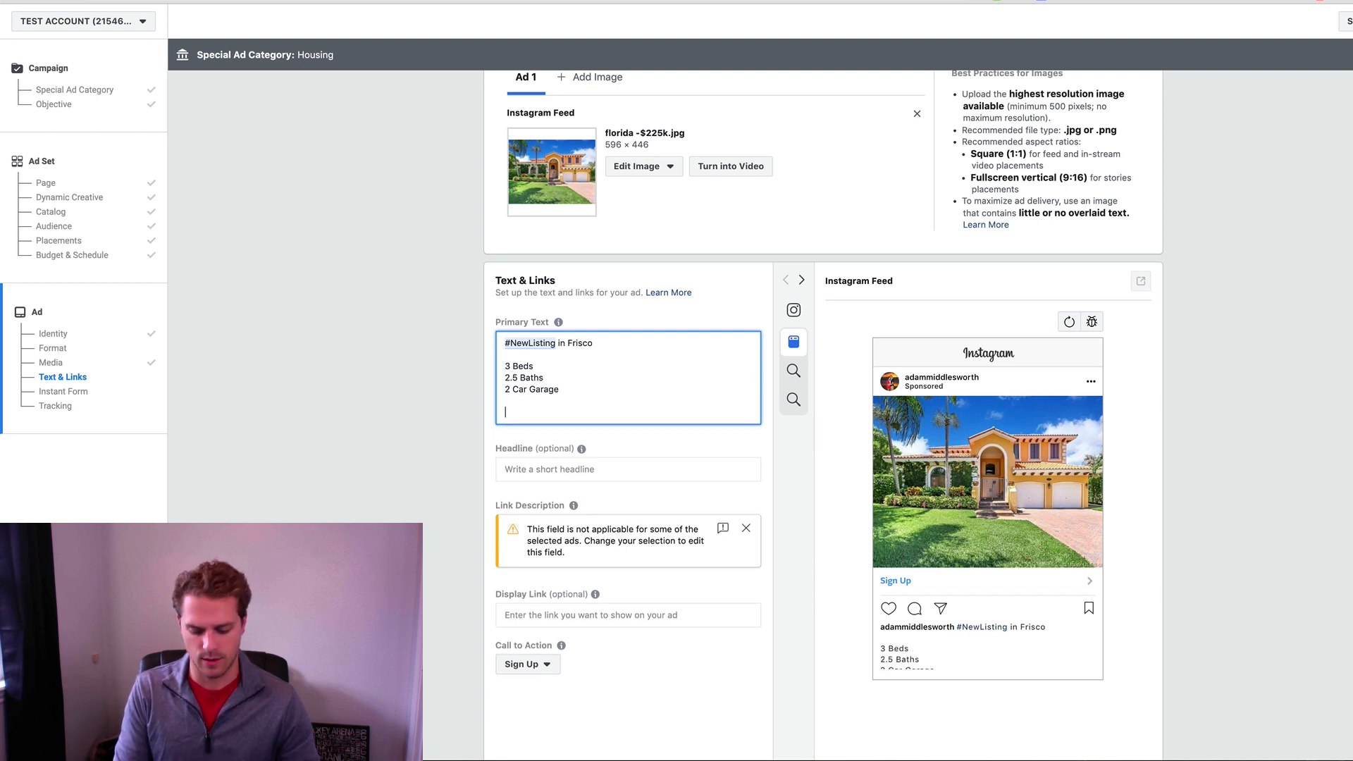
Step: Begin the primary text's closing line with "Tap Learn More a" and set the ad's call to action to Learn More
{"action": "type", "text": "Tap Learn More a"}
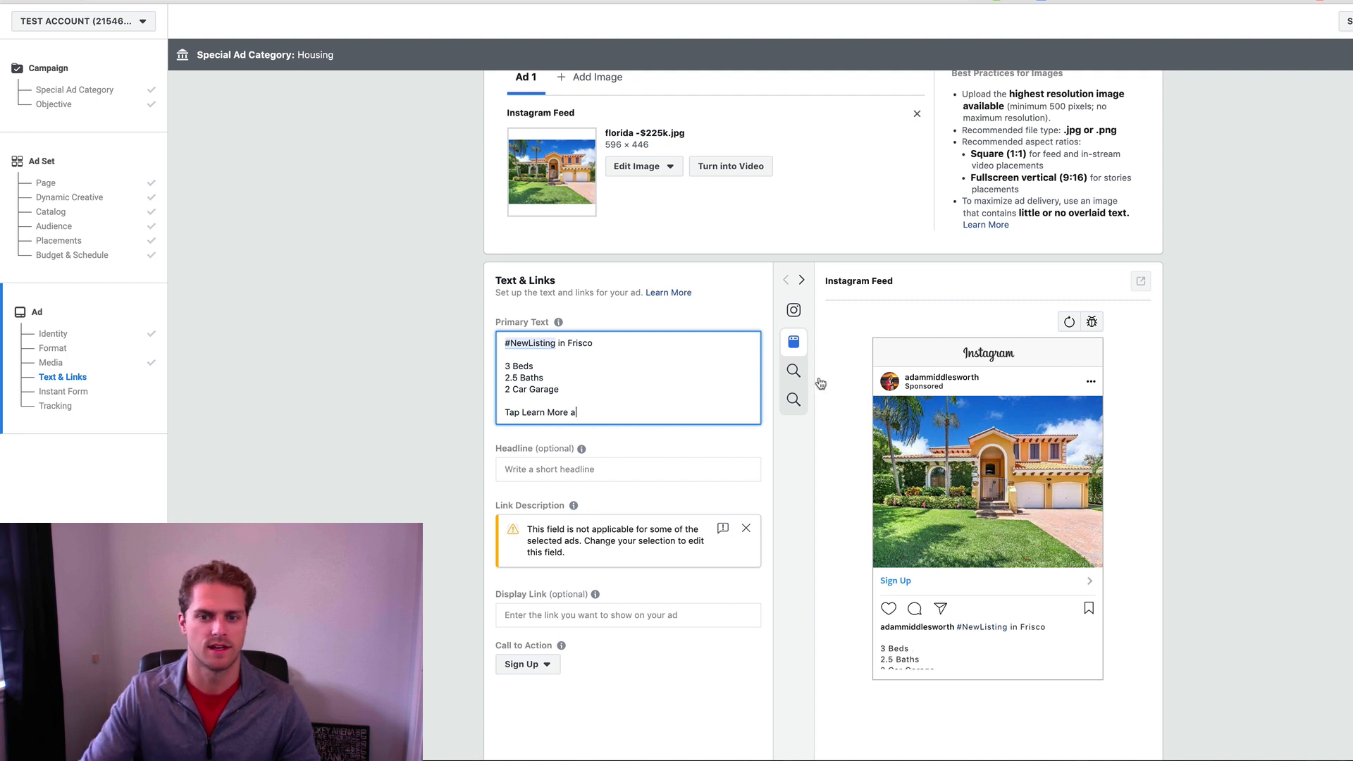
{"action": "left_click", "coordinate": [546, 669]}
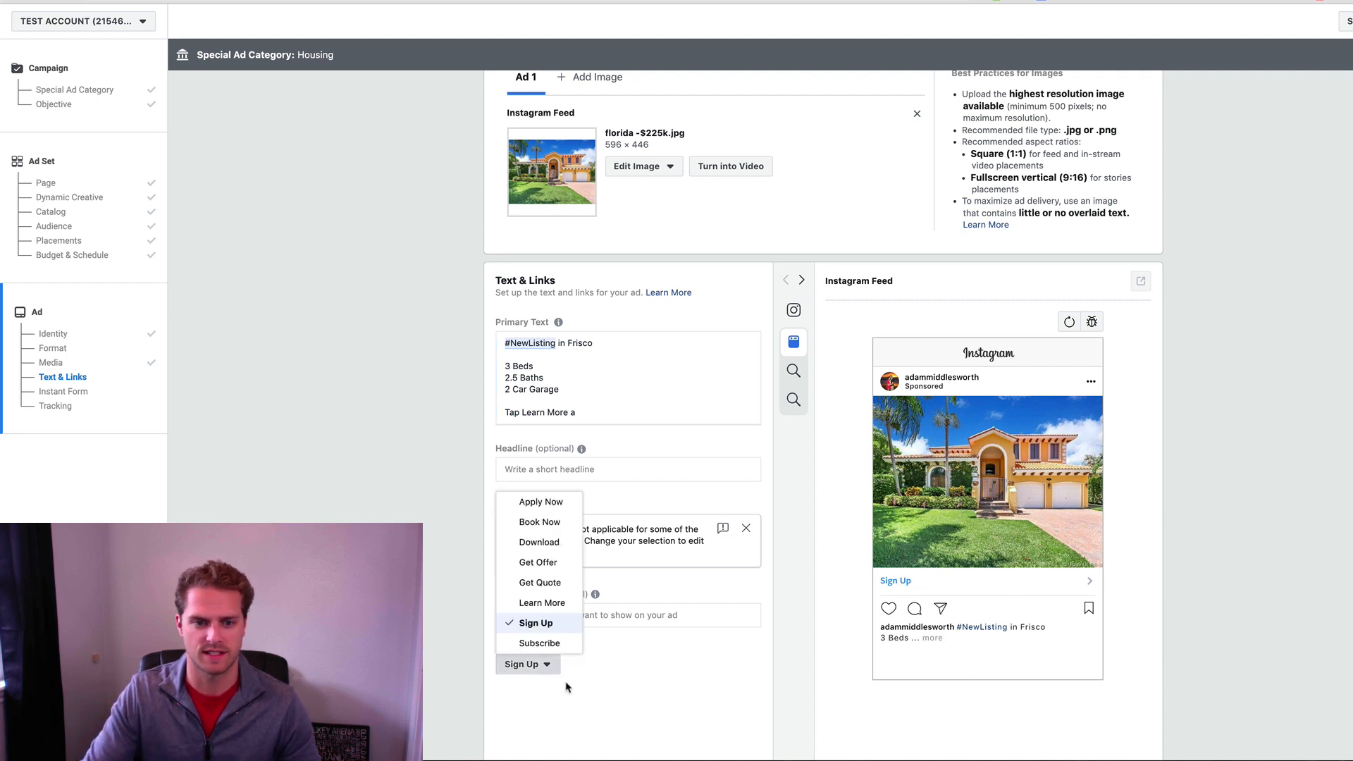
{"action": "left_click", "coordinate": [537, 600]}
{"action": "scroll", "coordinate": [936, 622], "scroll_direction": "down", "scroll_amount": 1}
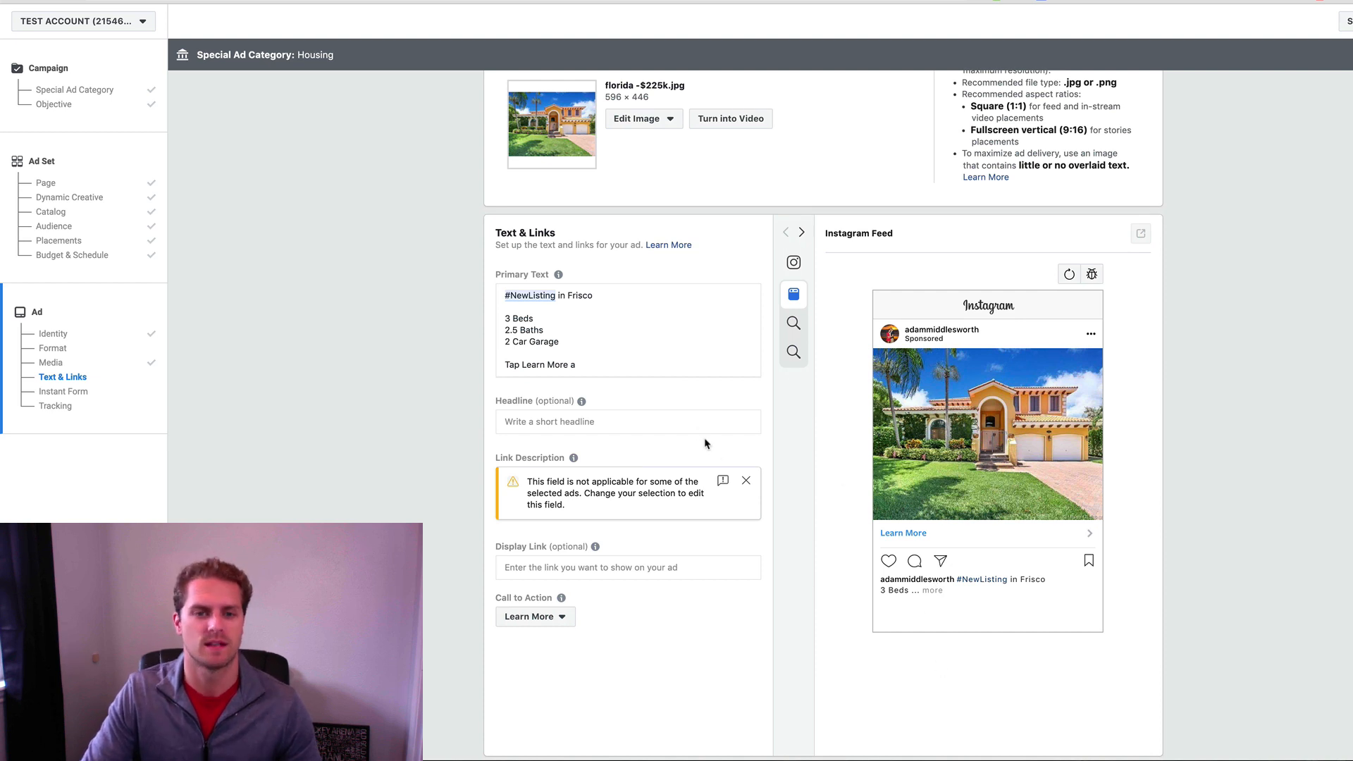
Step: Complete the closing line as "Tap Learn More above to get more photos, price and location" and leave the headline empty
{"action": "left_click", "coordinate": [641, 365]}
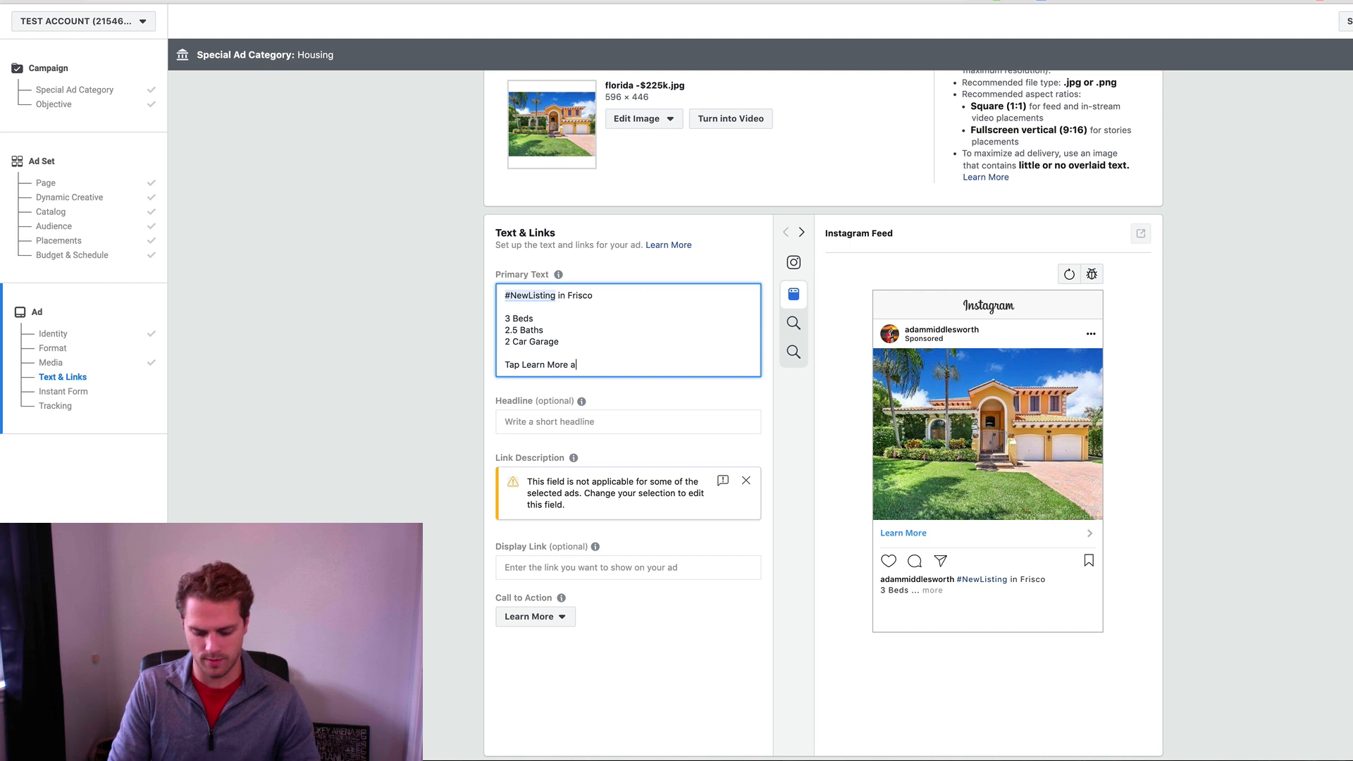
{"action": "type", "text": "bove"}
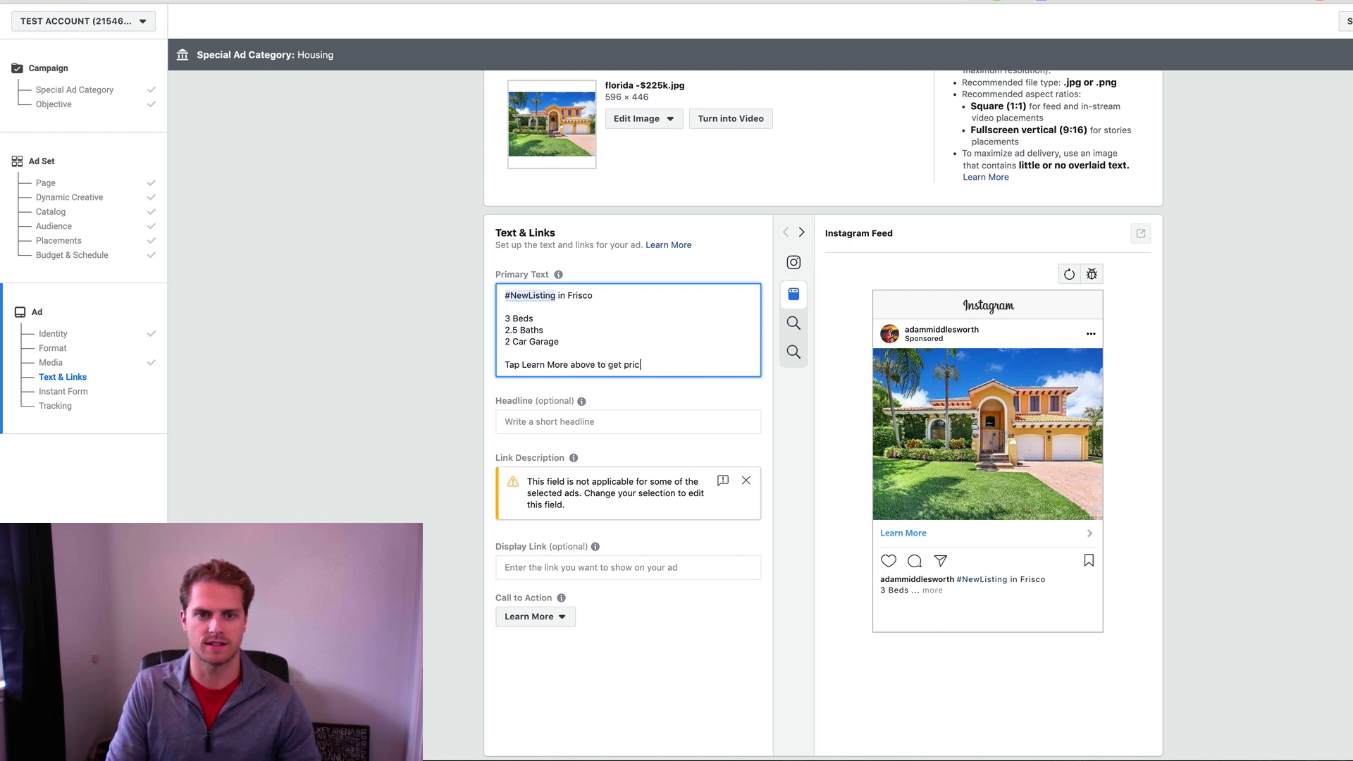
{"action": "type", "text": " to get more"}
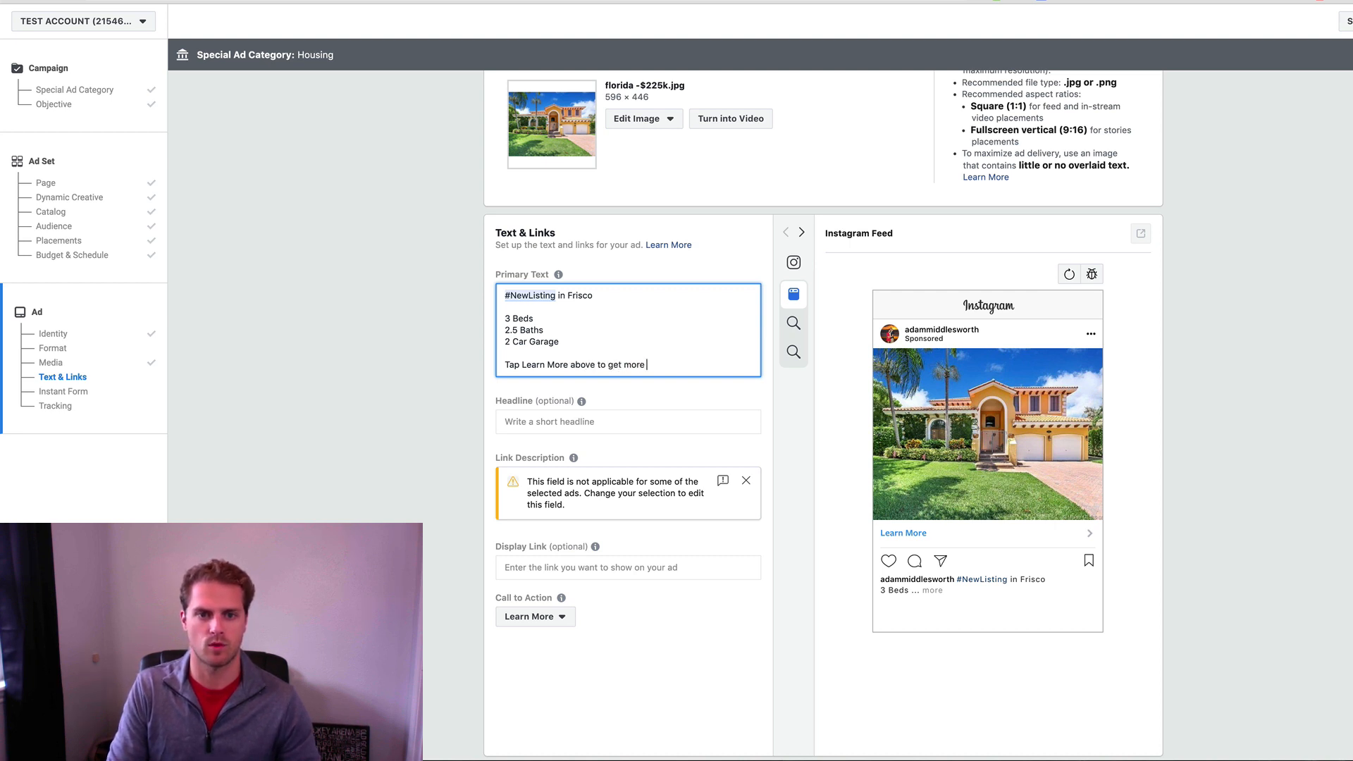
{"action": "type", "text": " phoo"}
{"action": "type", "text": "os, price and location"}
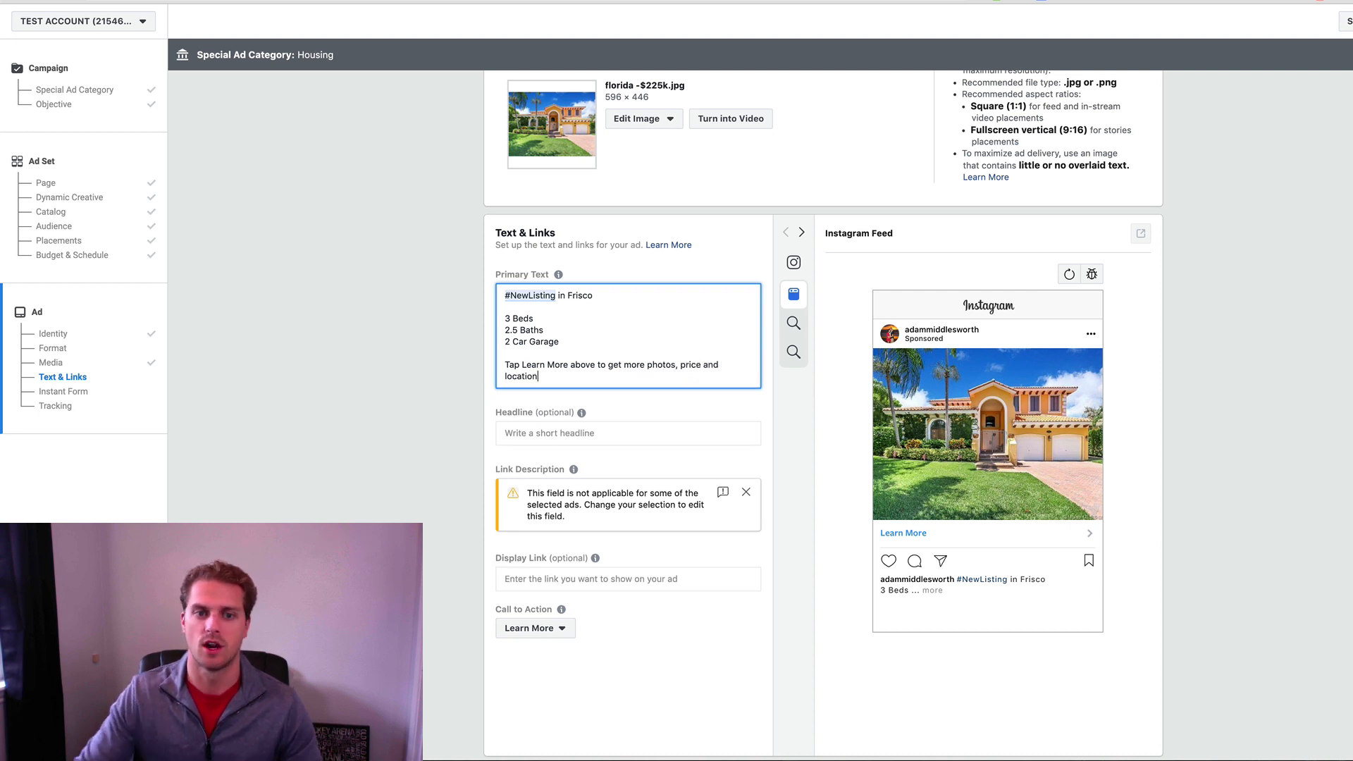
{"action": "left_click", "coordinate": [1188, 355]}
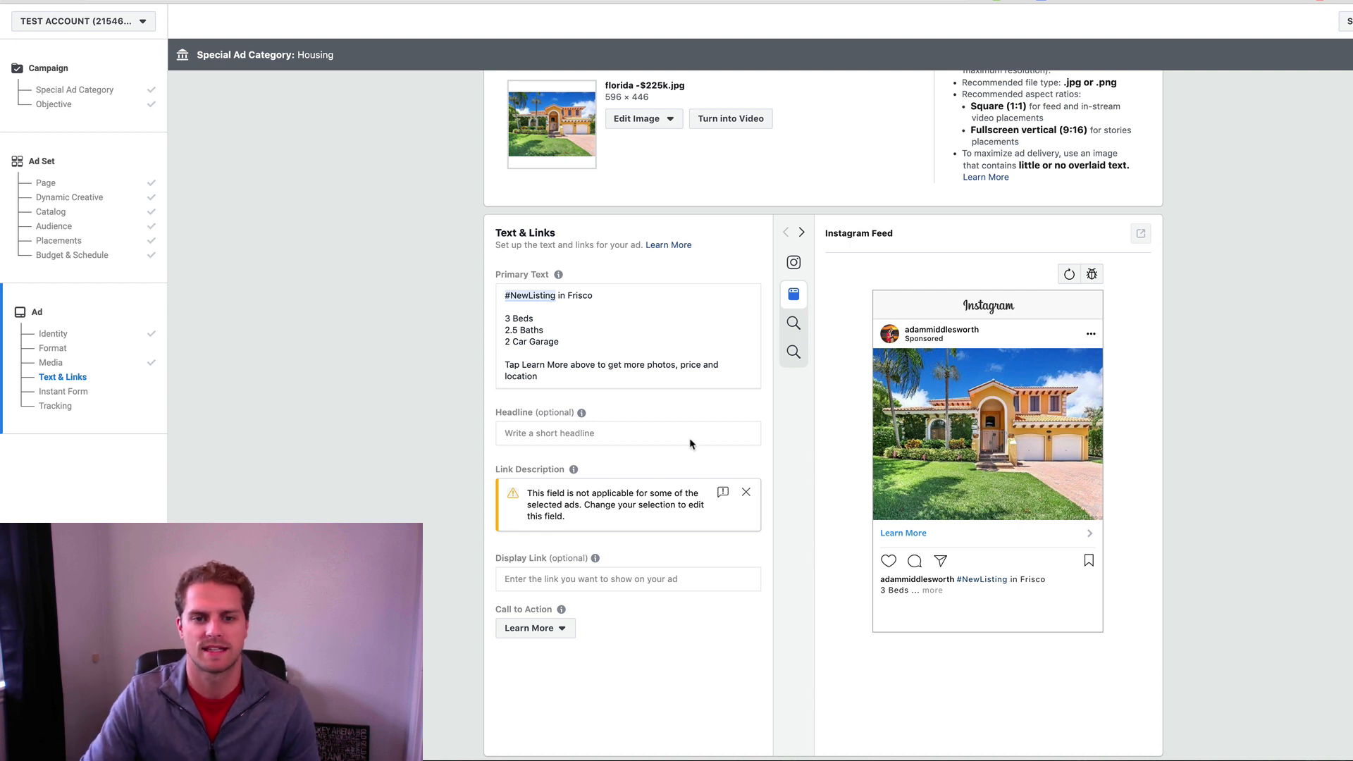
{"action": "left_click", "coordinate": [666, 428]}
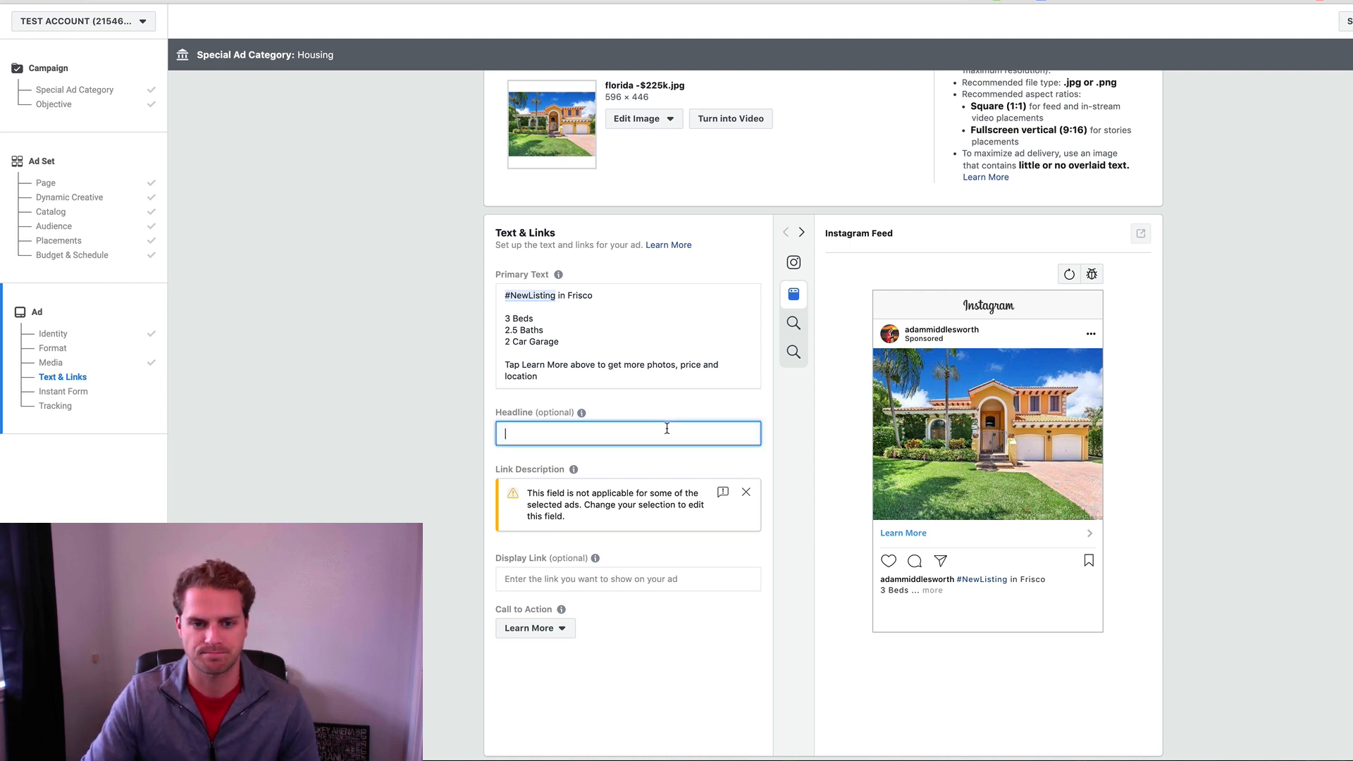
{"action": "left_click", "coordinate": [438, 399]}
Step: Examine the available instant forms and the preview of the "123 main st (image)" form, including its questions and second page
{"action": "scroll", "coordinate": [968, 477], "scroll_direction": "down", "scroll_amount": 1}
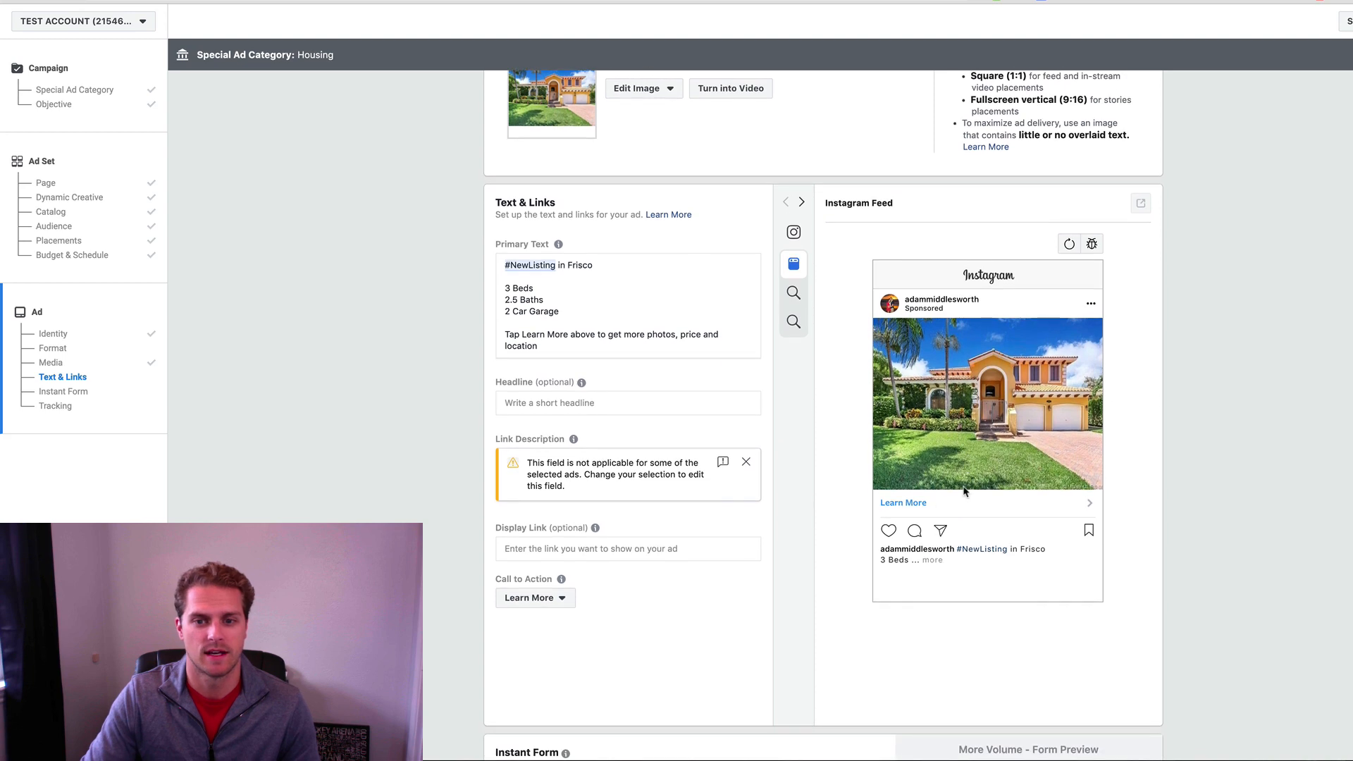
{"action": "scroll", "coordinate": [923, 496], "scroll_direction": "down", "scroll_amount": 5}
{"action": "scroll", "coordinate": [907, 494], "scroll_direction": "down", "scroll_amount": 4}
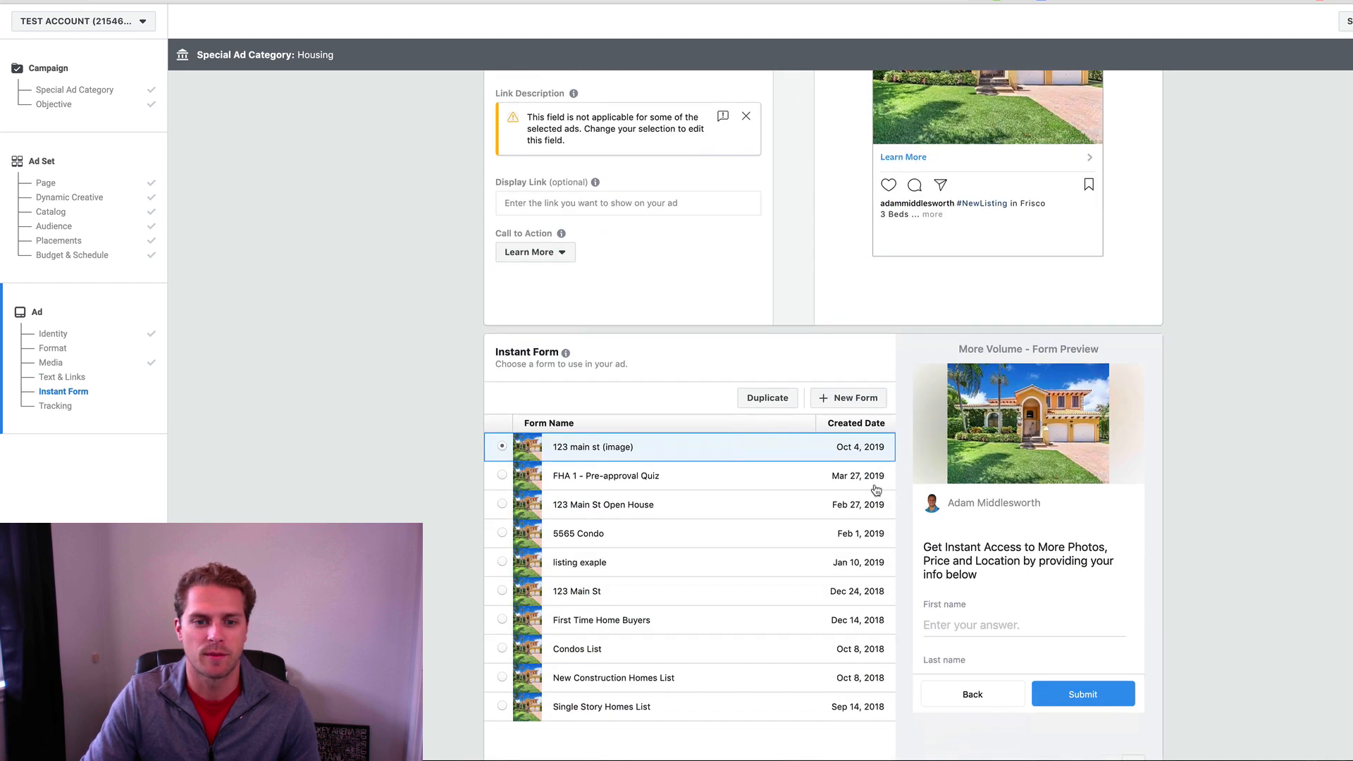
{"action": "scroll", "coordinate": [1071, 462], "scroll_direction": "down", "scroll_amount": 2}
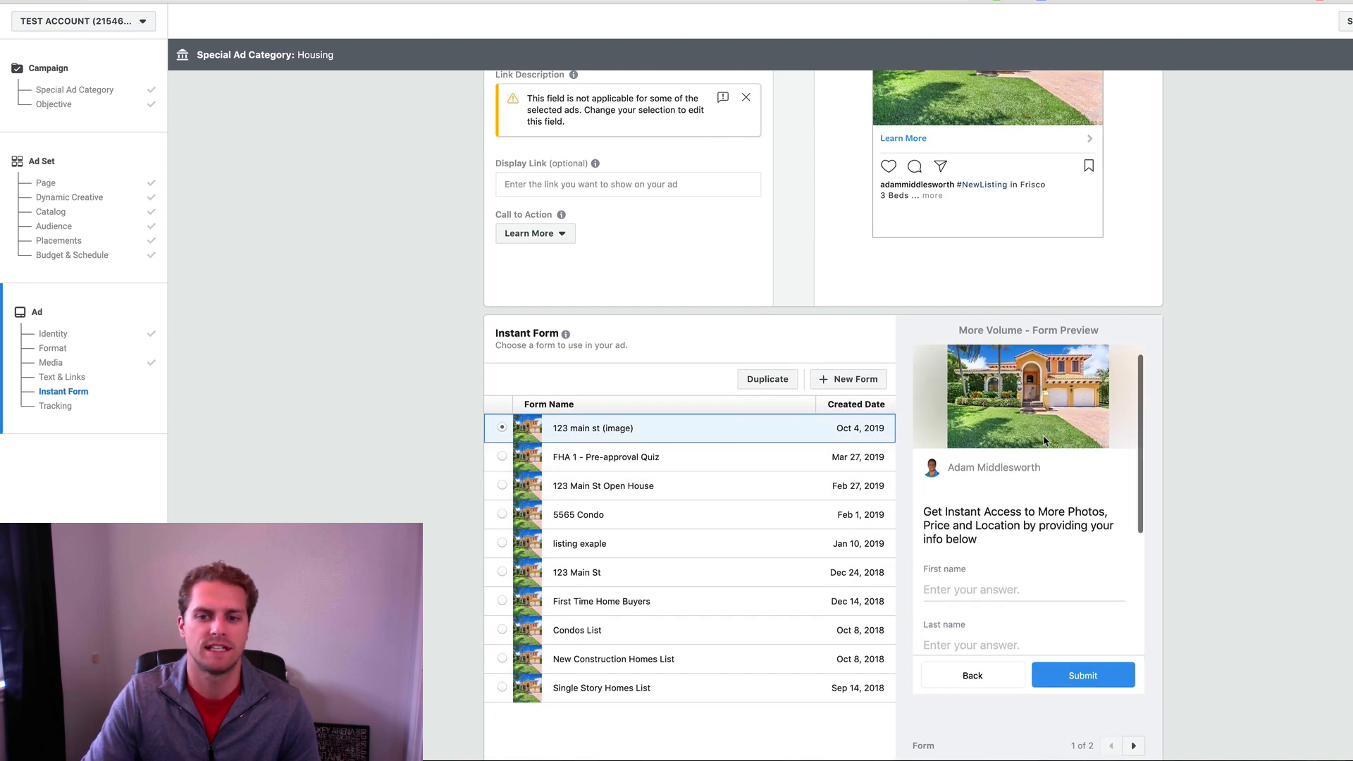
{"action": "scroll", "coordinate": [1037, 441], "scroll_direction": "up", "scroll_amount": 2}
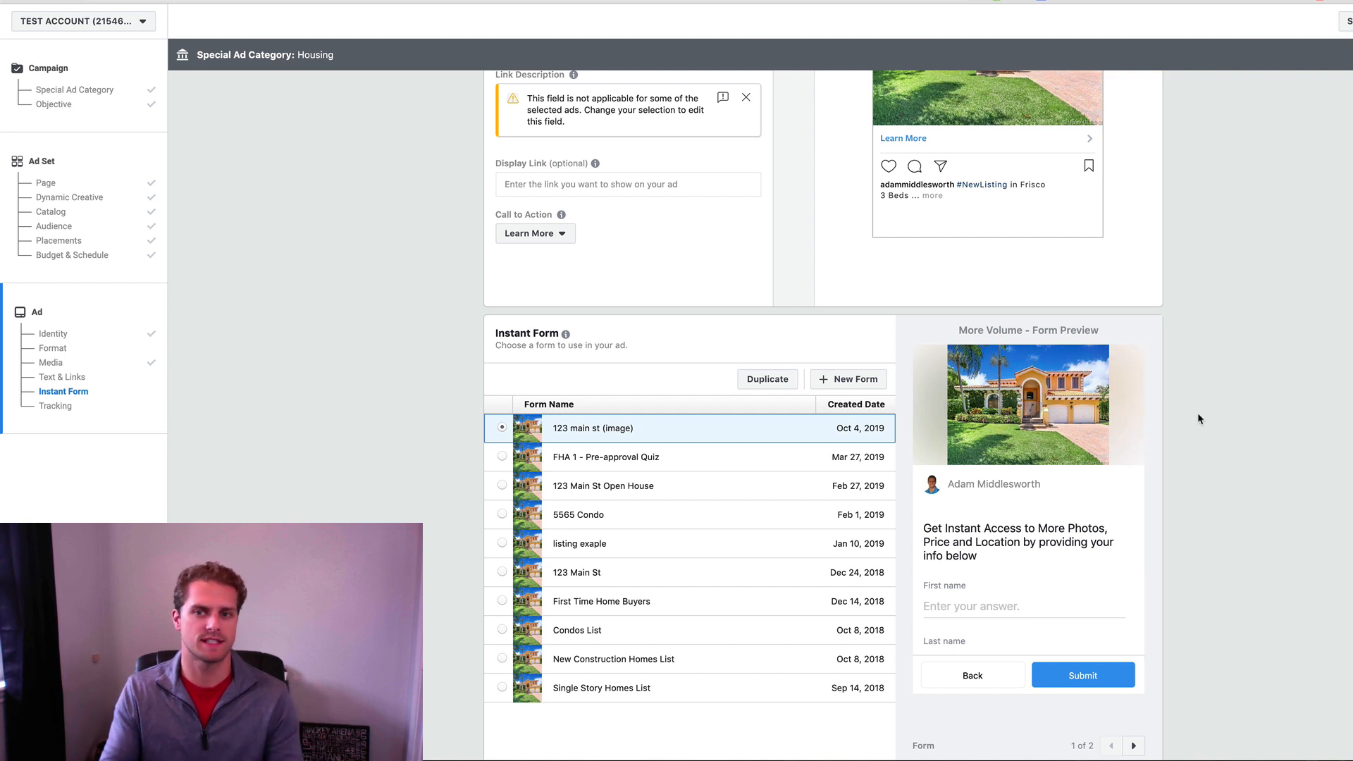
{"action": "scroll", "coordinate": [1194, 421], "scroll_direction": "down", "scroll_amount": 1}
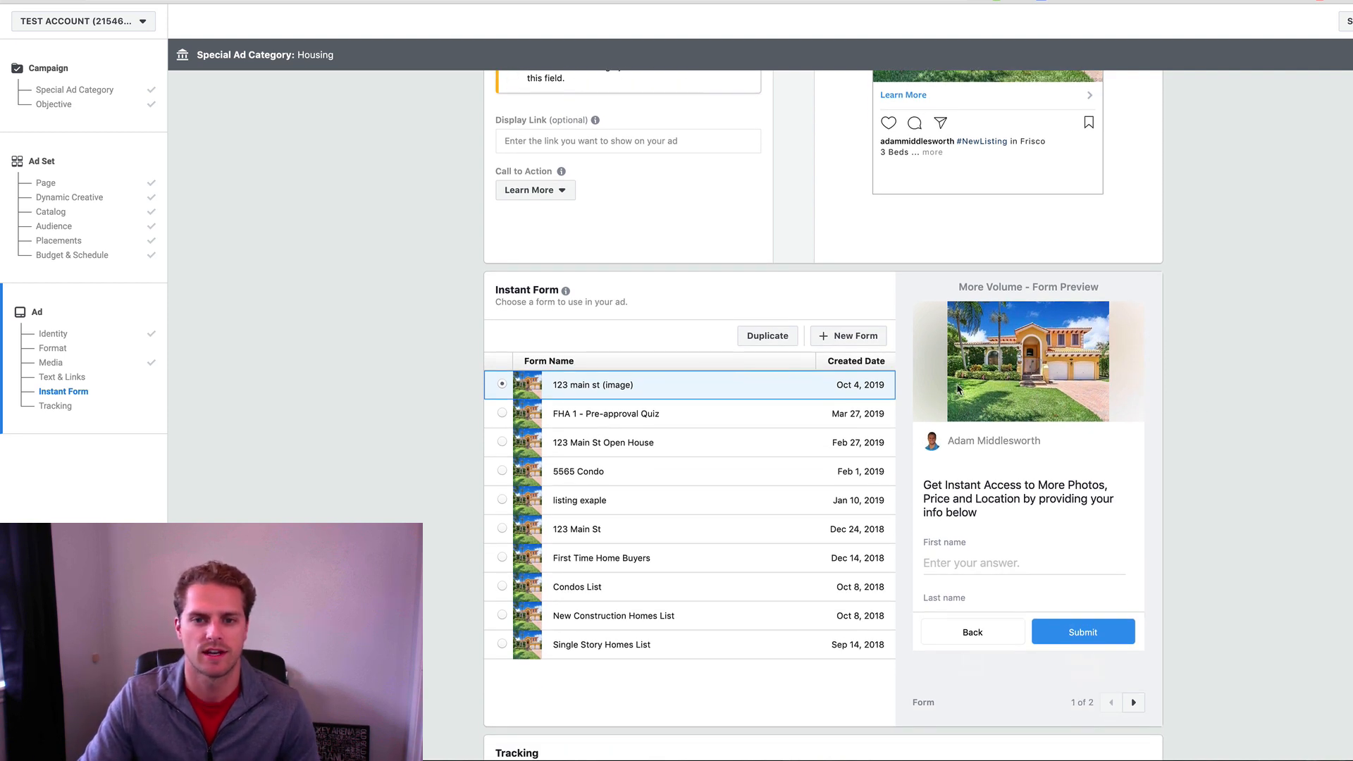
{"action": "scroll", "coordinate": [995, 496], "scroll_direction": "down", "scroll_amount": 2}
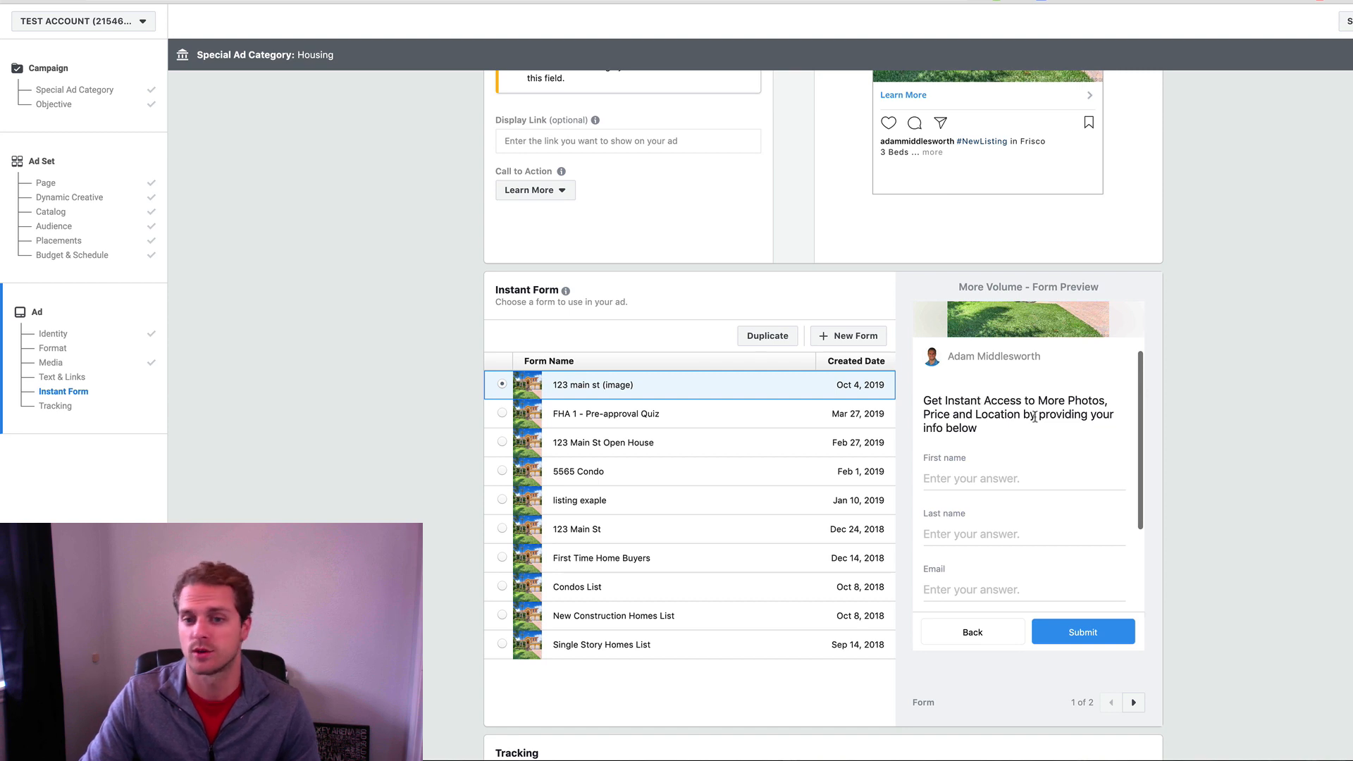
{"action": "scroll", "coordinate": [1010, 436], "scroll_direction": "down", "scroll_amount": 1}
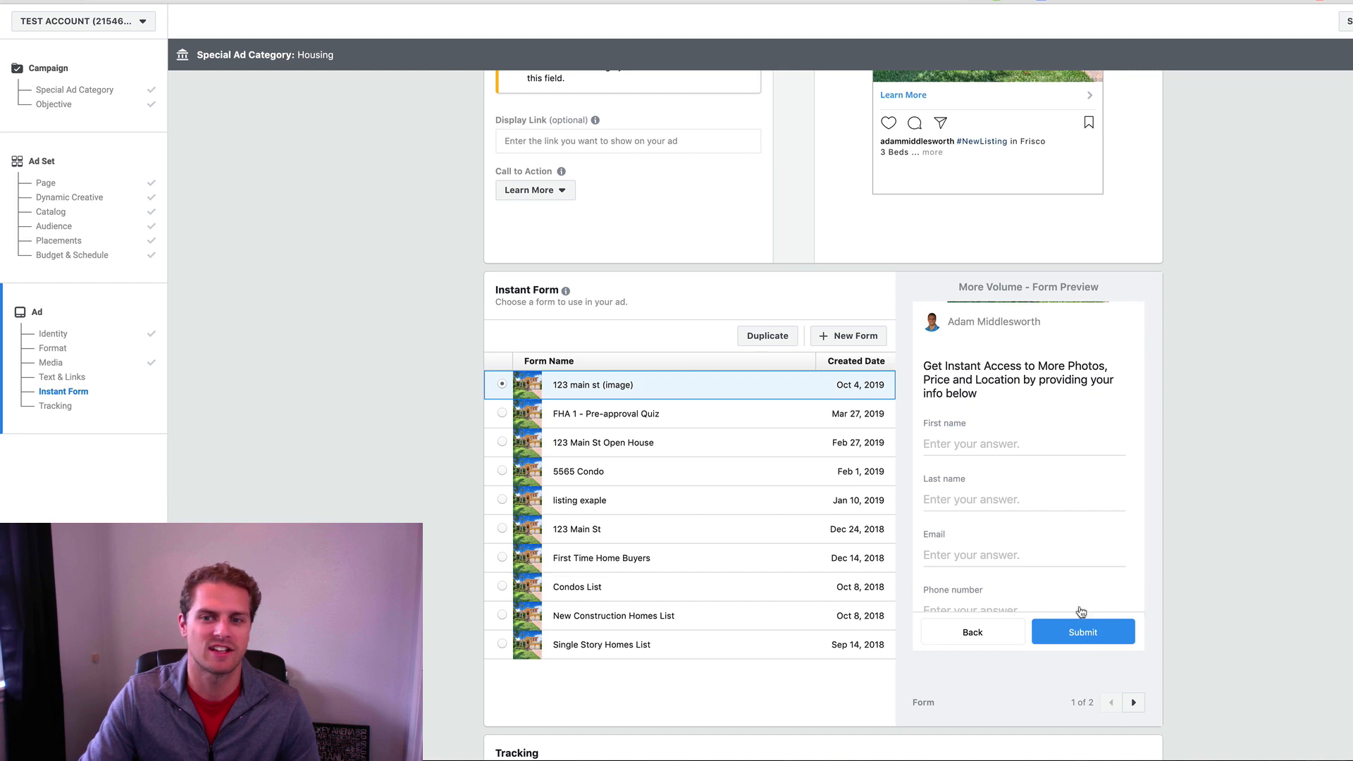
{"action": "scroll", "coordinate": [1047, 482], "scroll_direction": "up", "scroll_amount": 3}
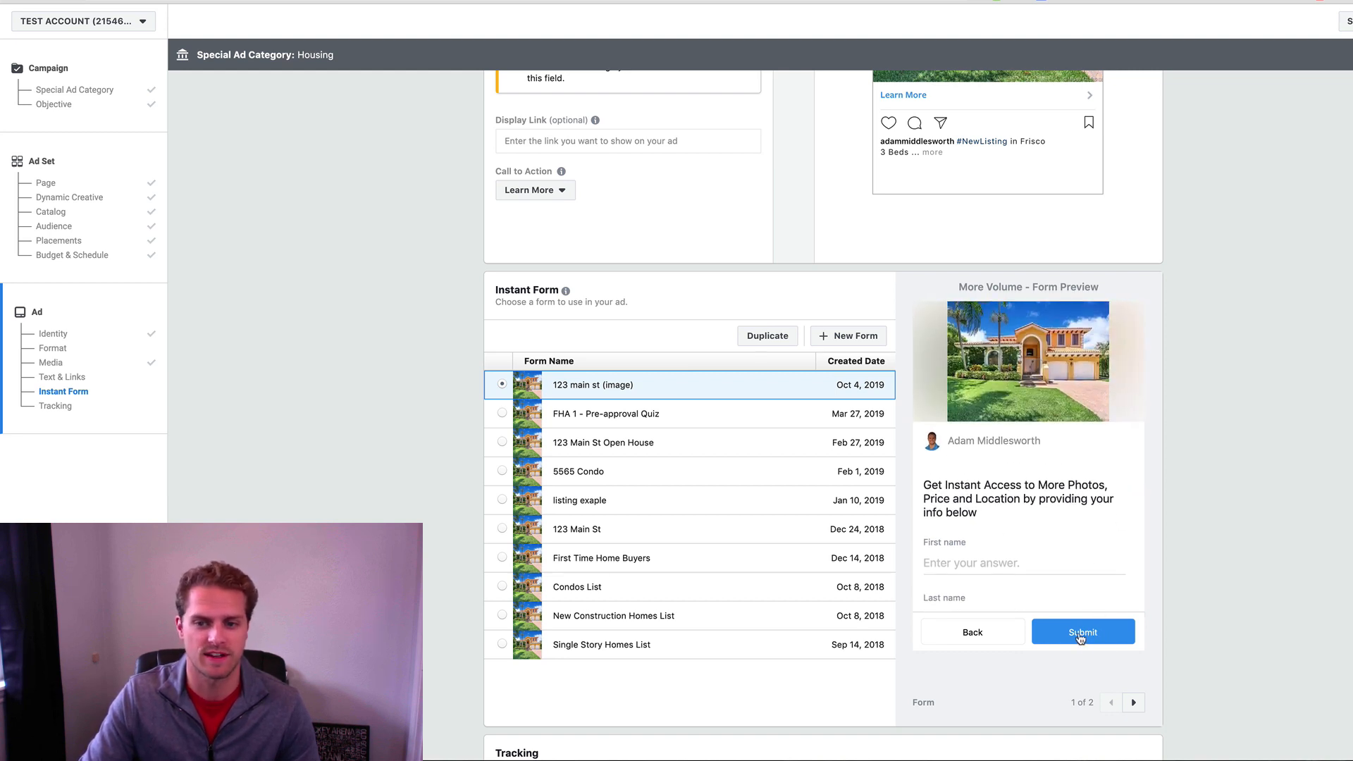
{"action": "left_click", "coordinate": [1133, 702]}
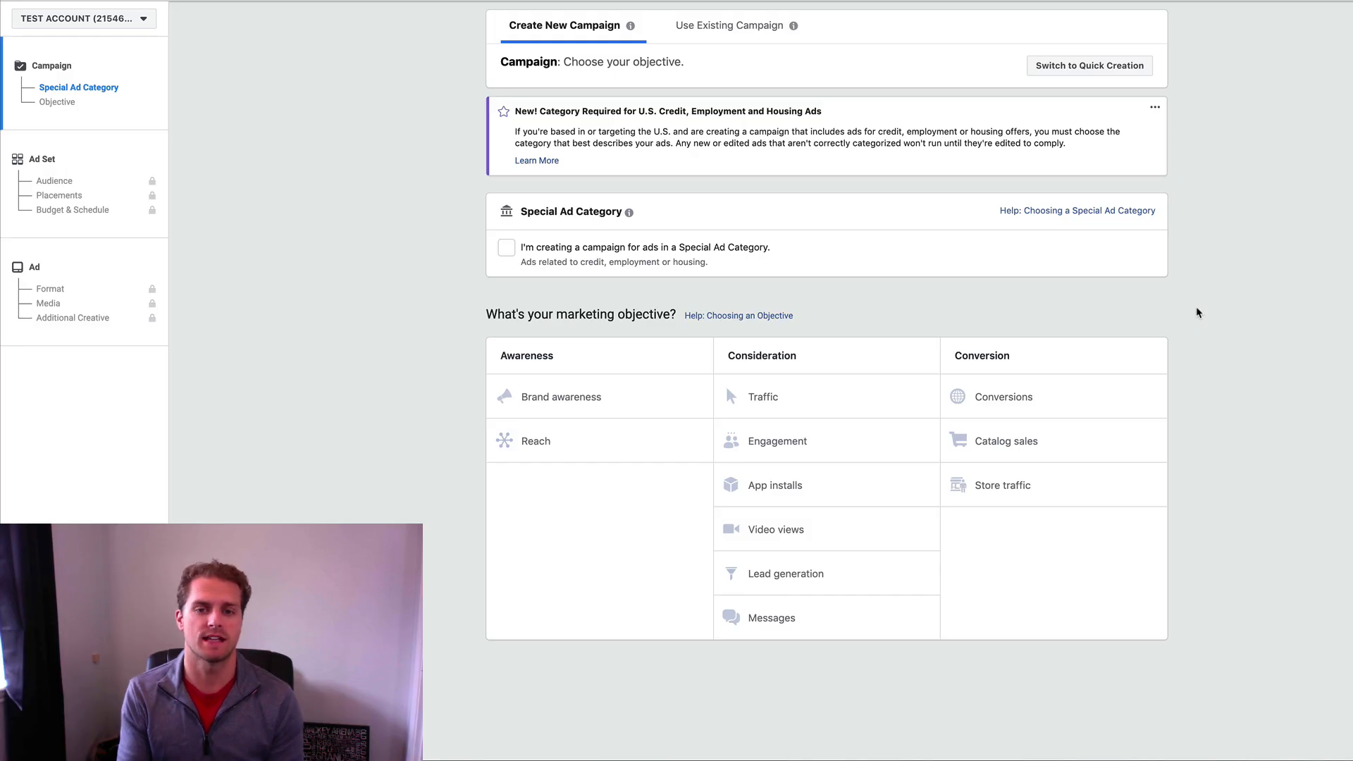
Step: Choose the Traffic objective for a new campaign and name the campaign "IG growth example"
{"action": "left_click", "coordinate": [794, 400]}
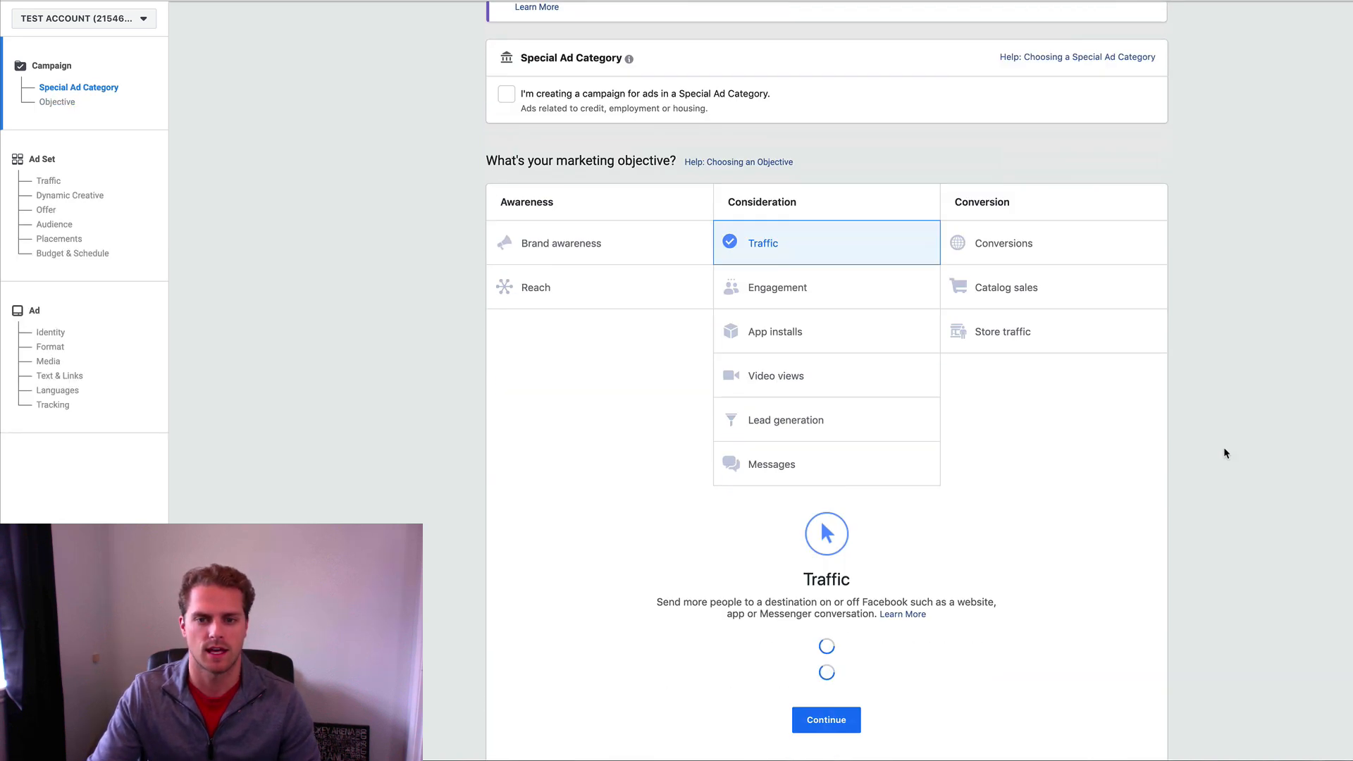
{"action": "left_click", "coordinate": [728, 515]}
{"action": "key", "text": "ctrl+a"}
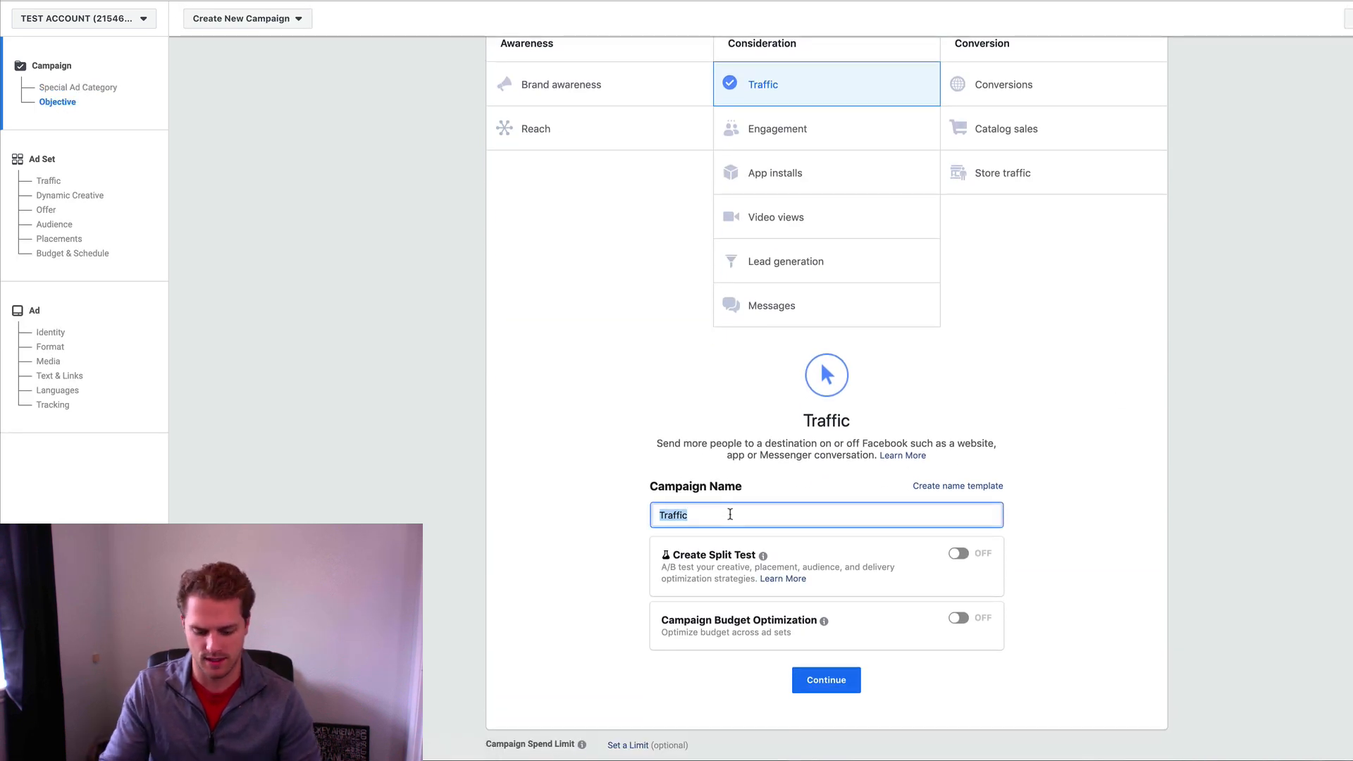
{"action": "type", "text": "IG gr"}
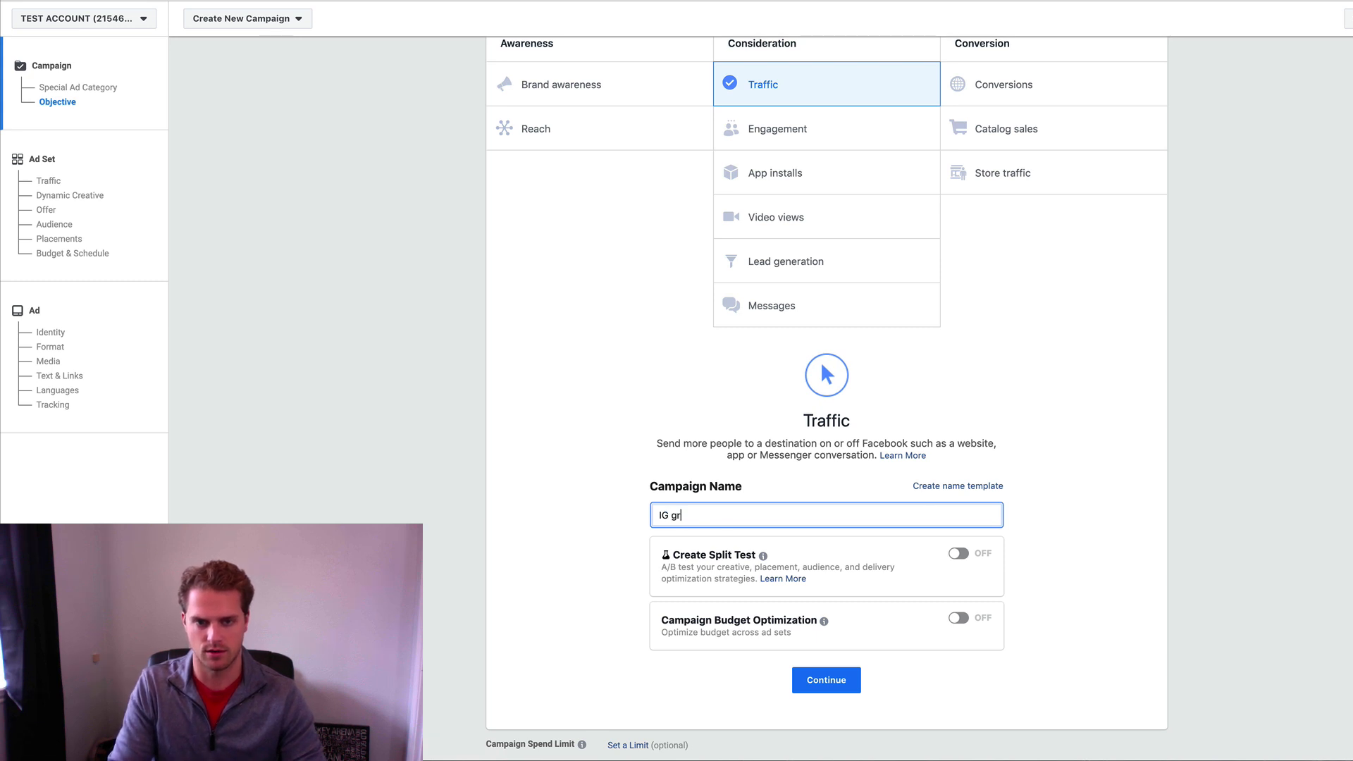
{"action": "type", "text": "owth example"}
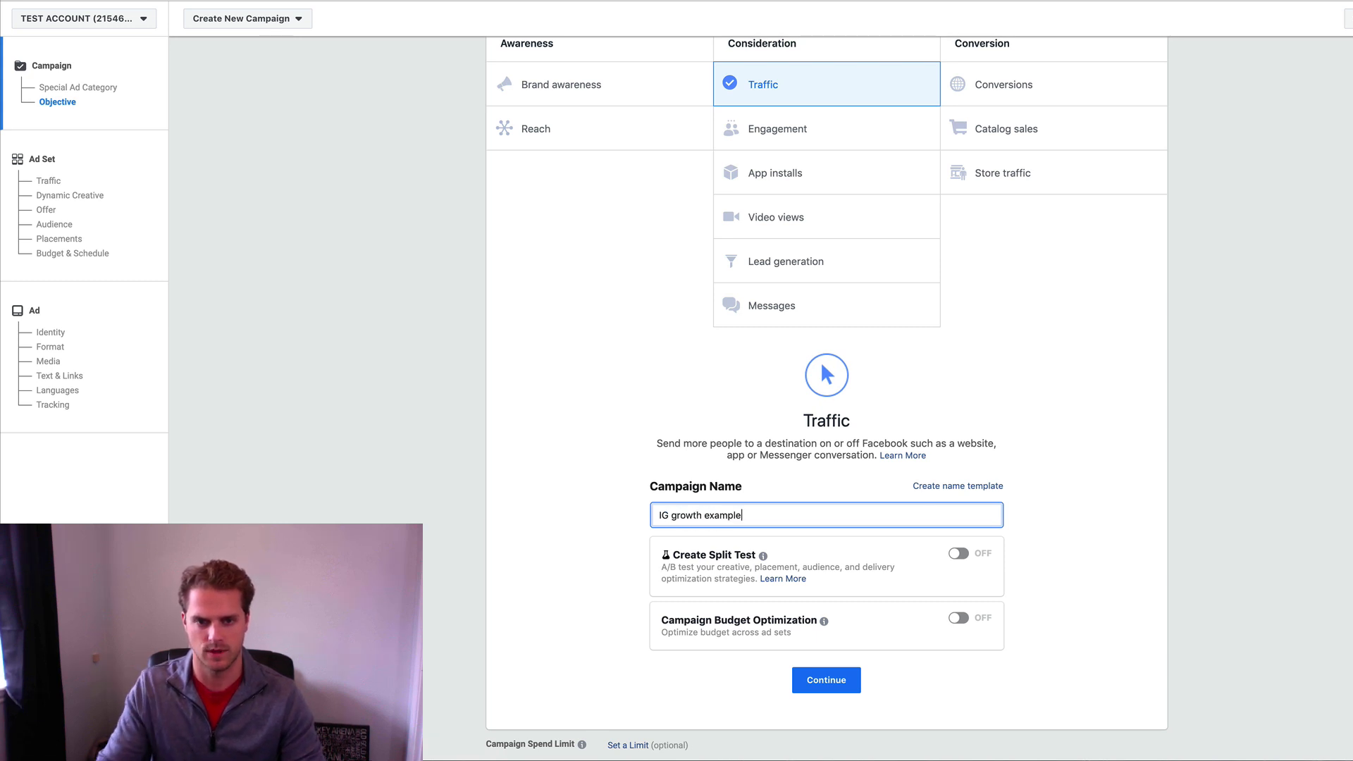
Step: Turn on Campaign Budget Optimization and set the daily campaign budget to $15.00
{"action": "left_click", "coordinate": [958, 618]}
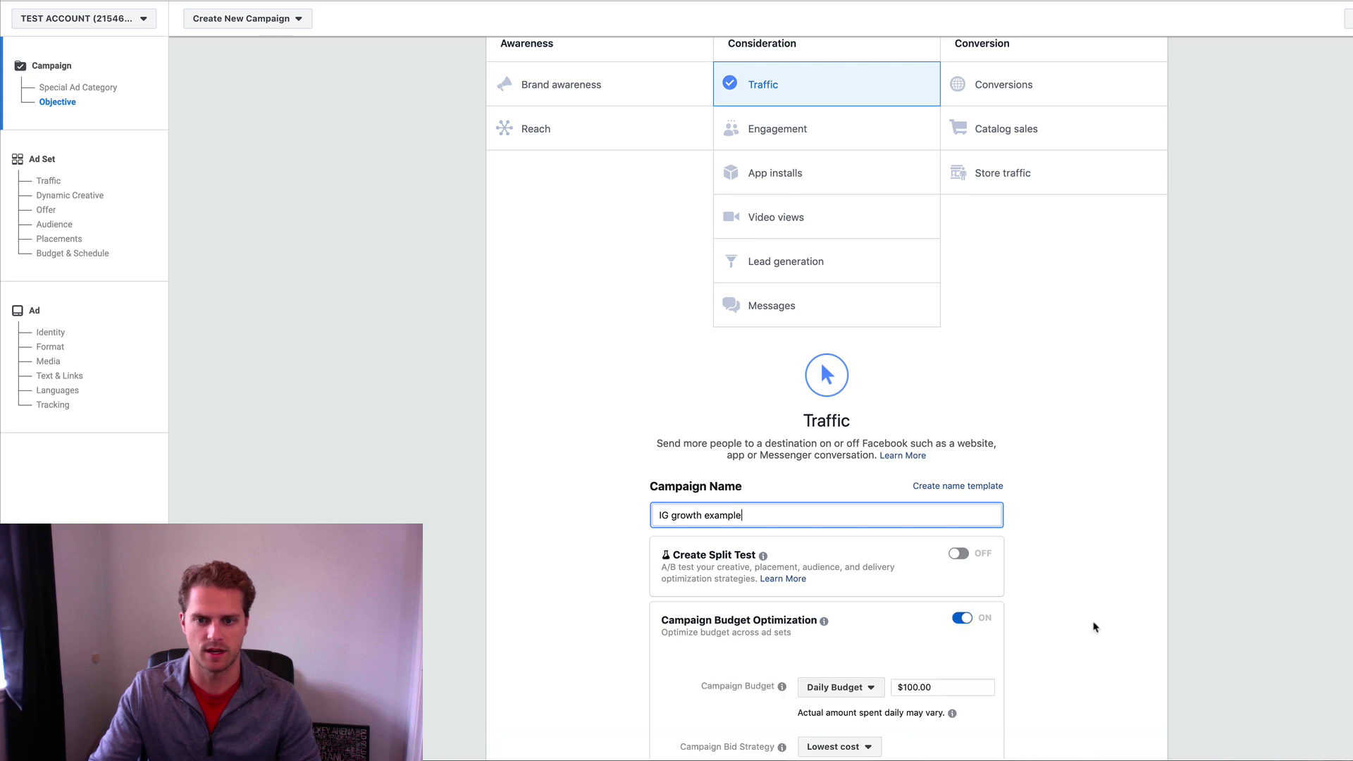
{"action": "left_click", "coordinate": [990, 688]}
{"action": "type", "text": "15"}
{"action": "left_click", "coordinate": [1110, 670]}
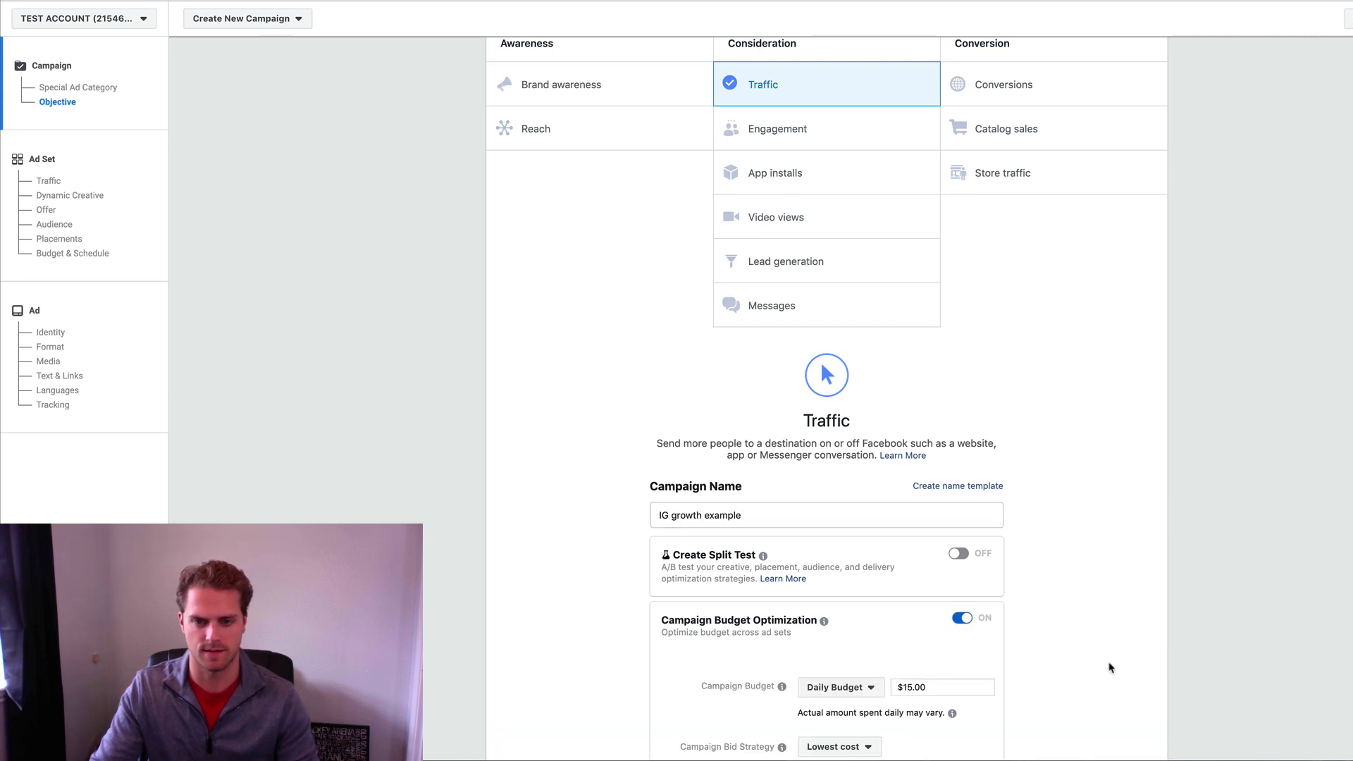
Step: Continue to the ad set settings and name the ad set "US interests"
{"action": "scroll", "coordinate": [1111, 669], "scroll_direction": "down", "scroll_amount": 3}
{"action": "left_click", "coordinate": [847, 633]}
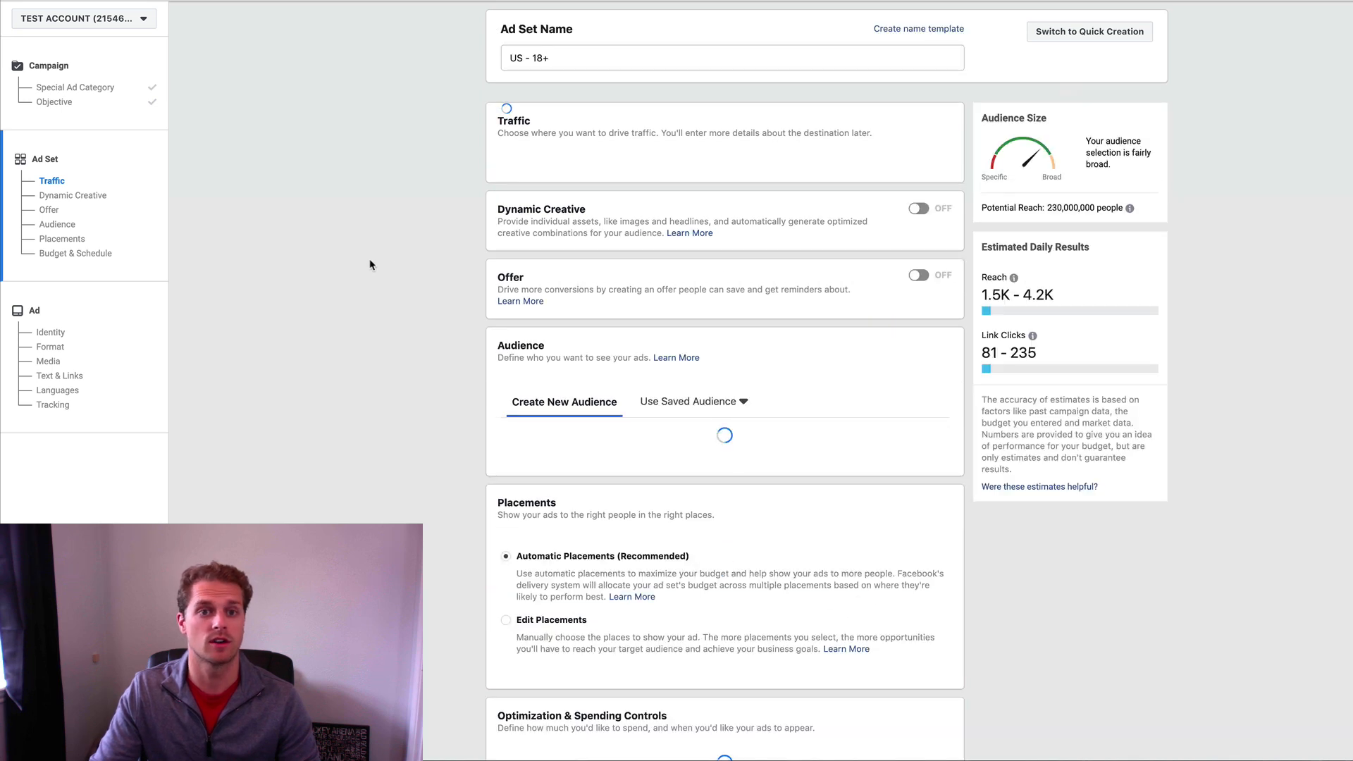
{"action": "triple_click", "coordinate": [569, 56]}
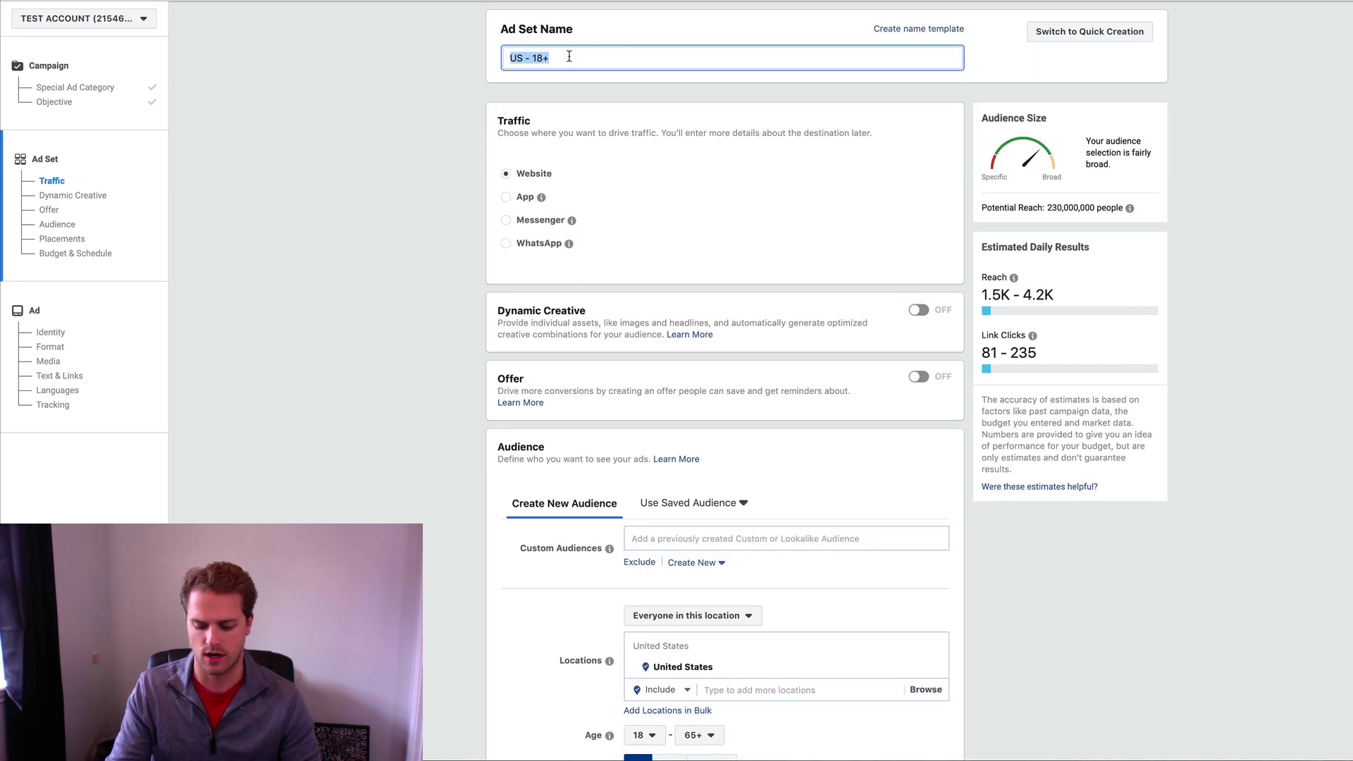
{"action": "key", "text": "BackSpace"}
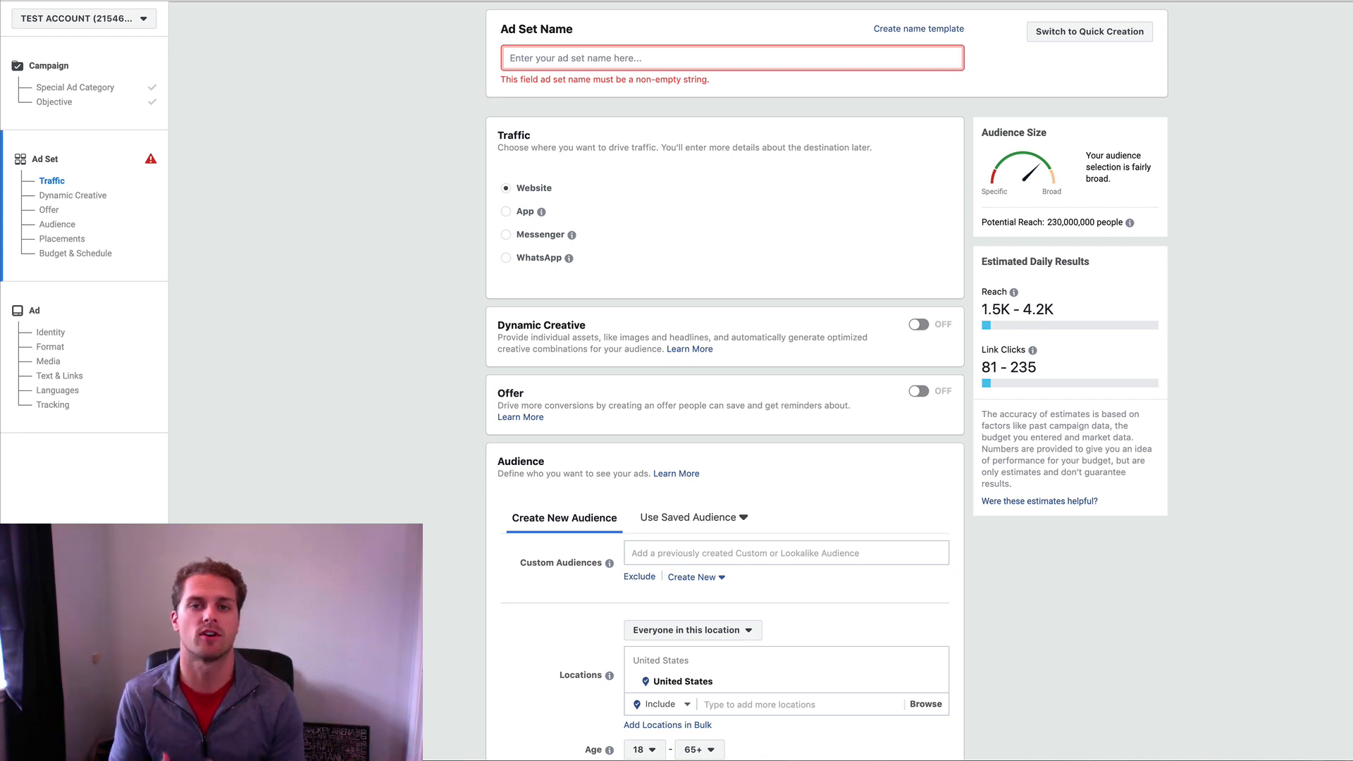
{"action": "type", "text": "U"}
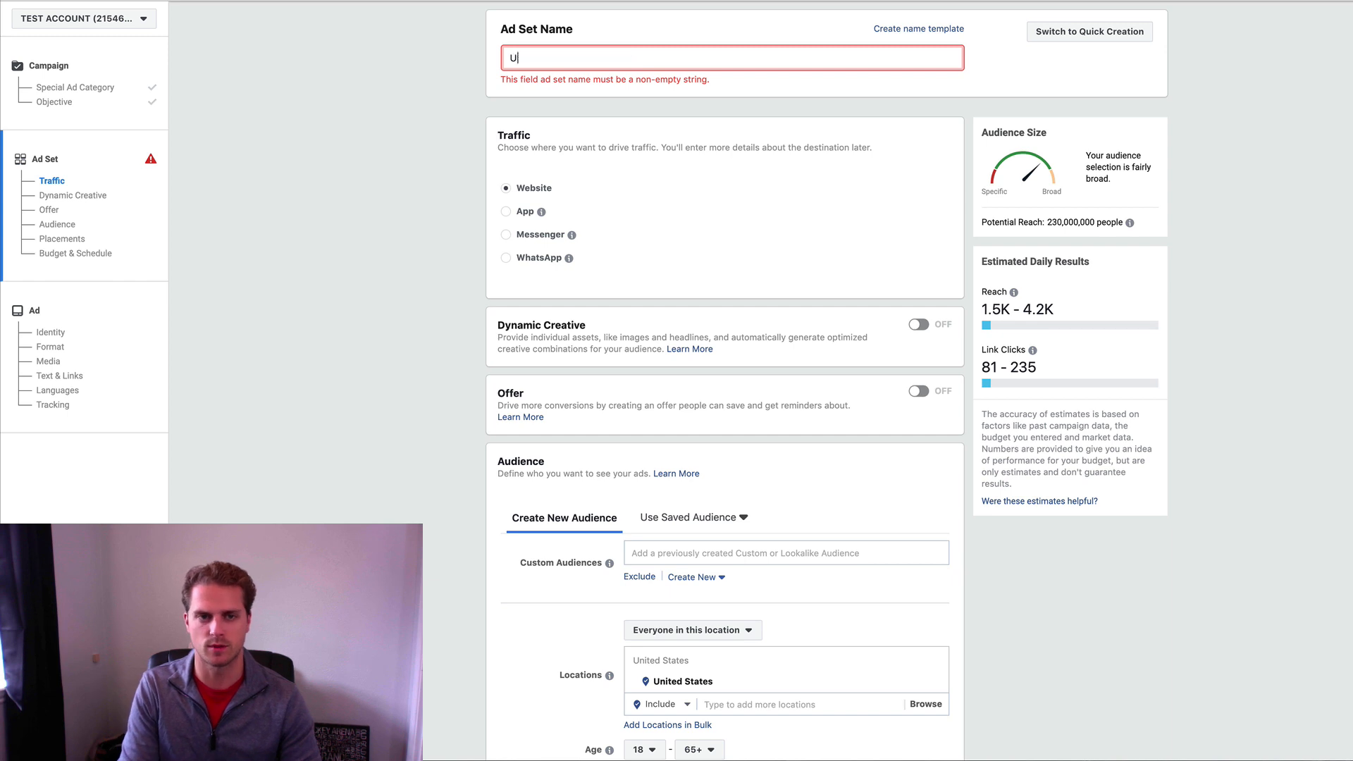
{"action": "type", "text": "S "}
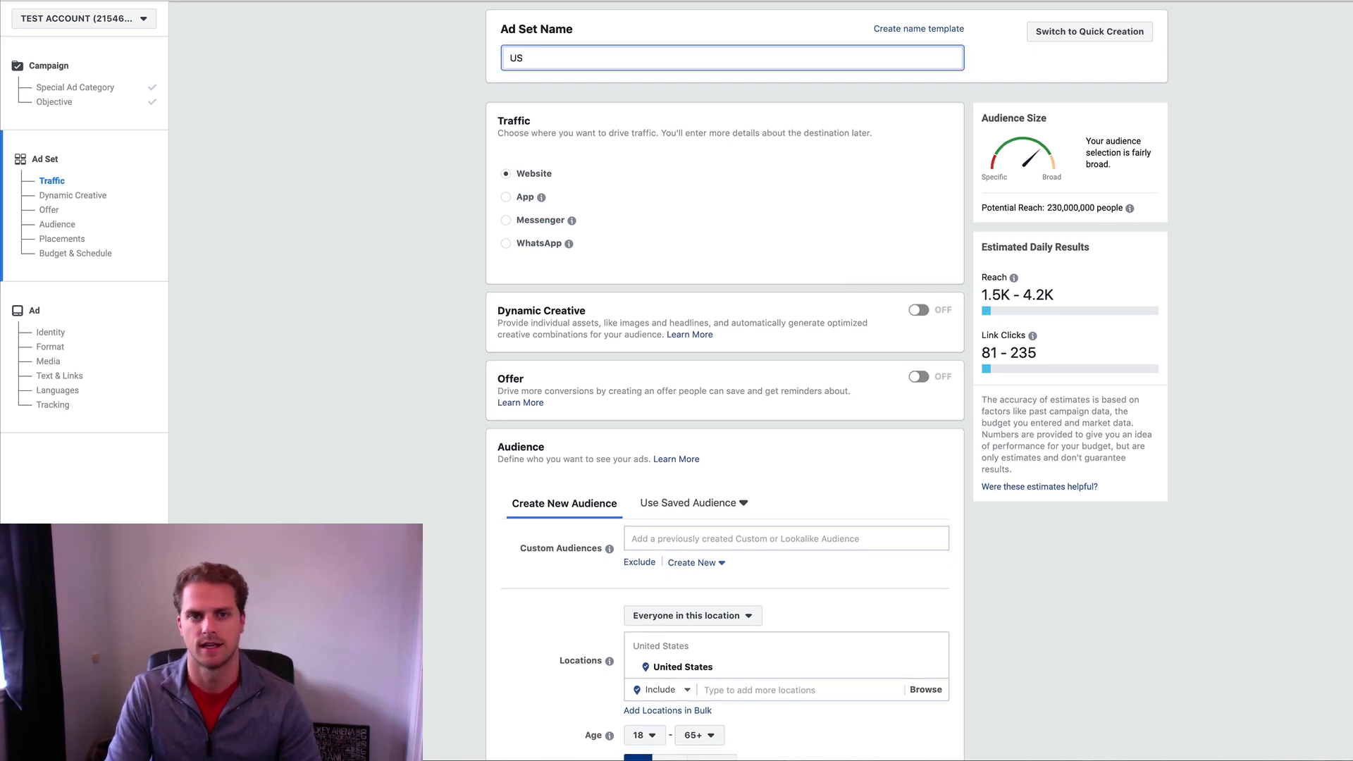
{"action": "type", "text": "inte"}
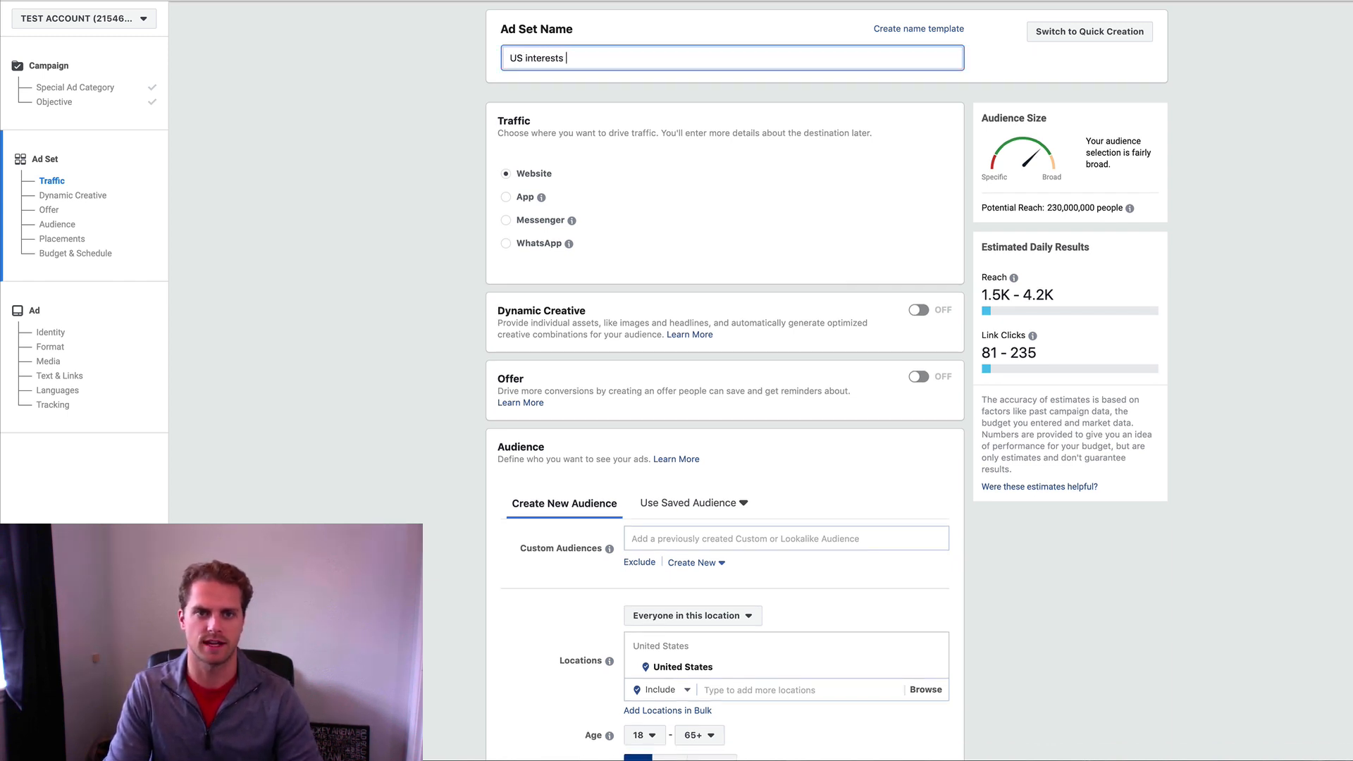
{"action": "type", "text": "rests"}
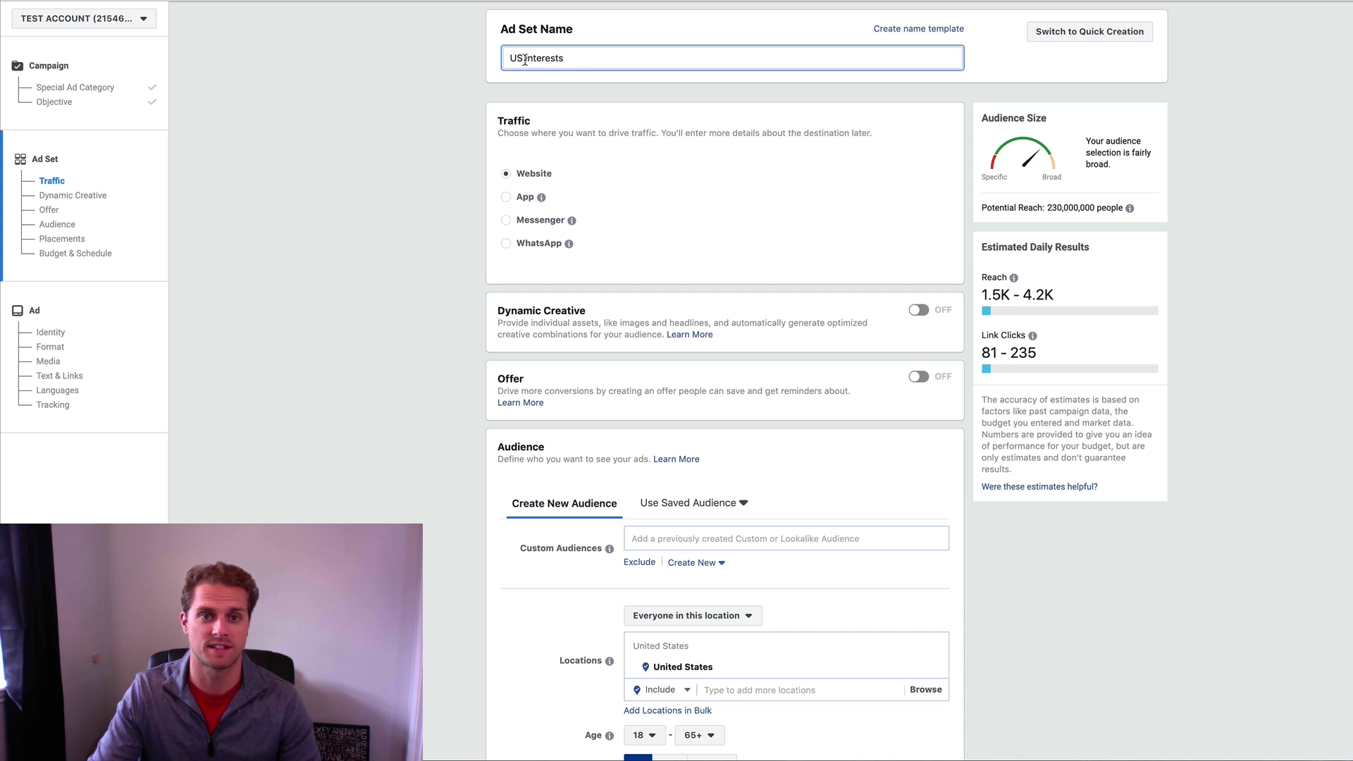
{"action": "double_click", "coordinate": [542, 58]}
{"action": "left_click", "coordinate": [394, 353]}
Step: Restrict the United States location targeting to people who live in this location
{"action": "scroll", "coordinate": [396, 354], "scroll_direction": "down", "scroll_amount": 3}
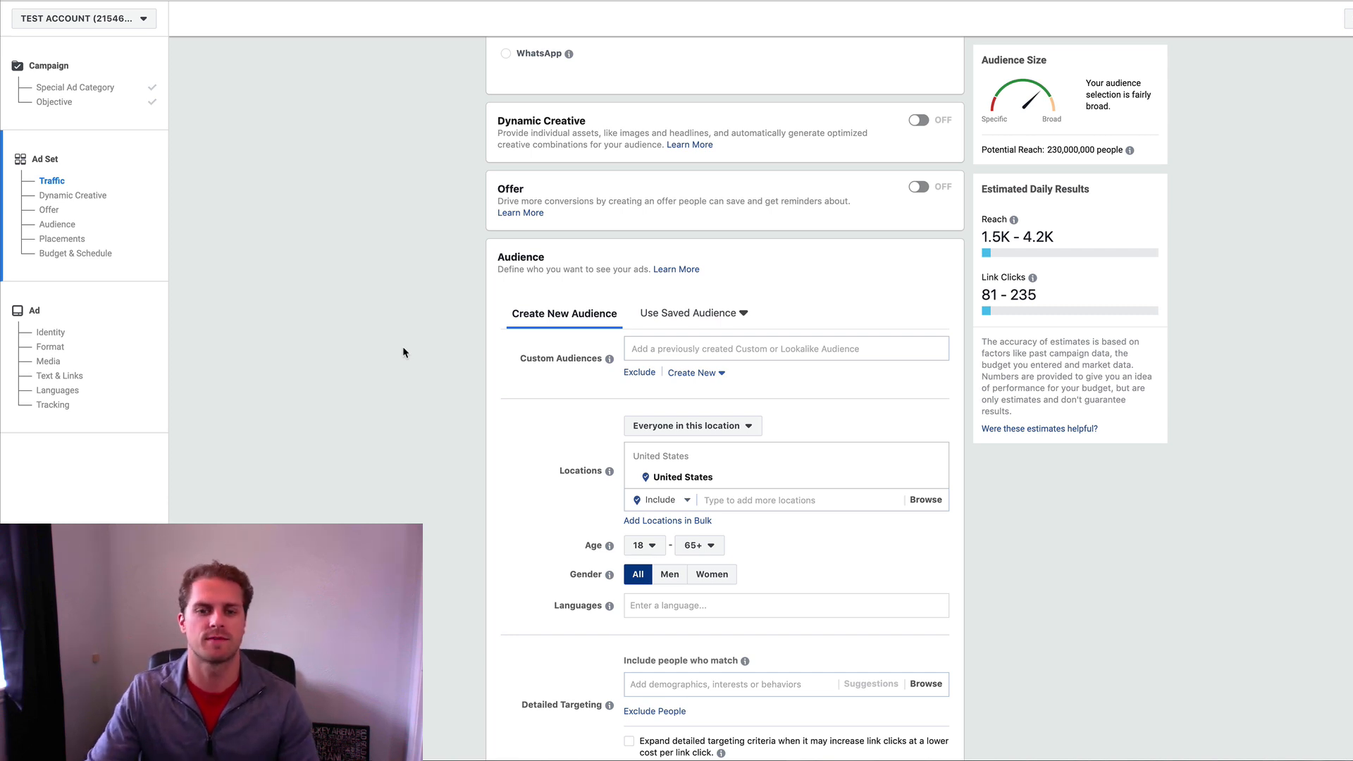
{"action": "left_click", "coordinate": [732, 430]}
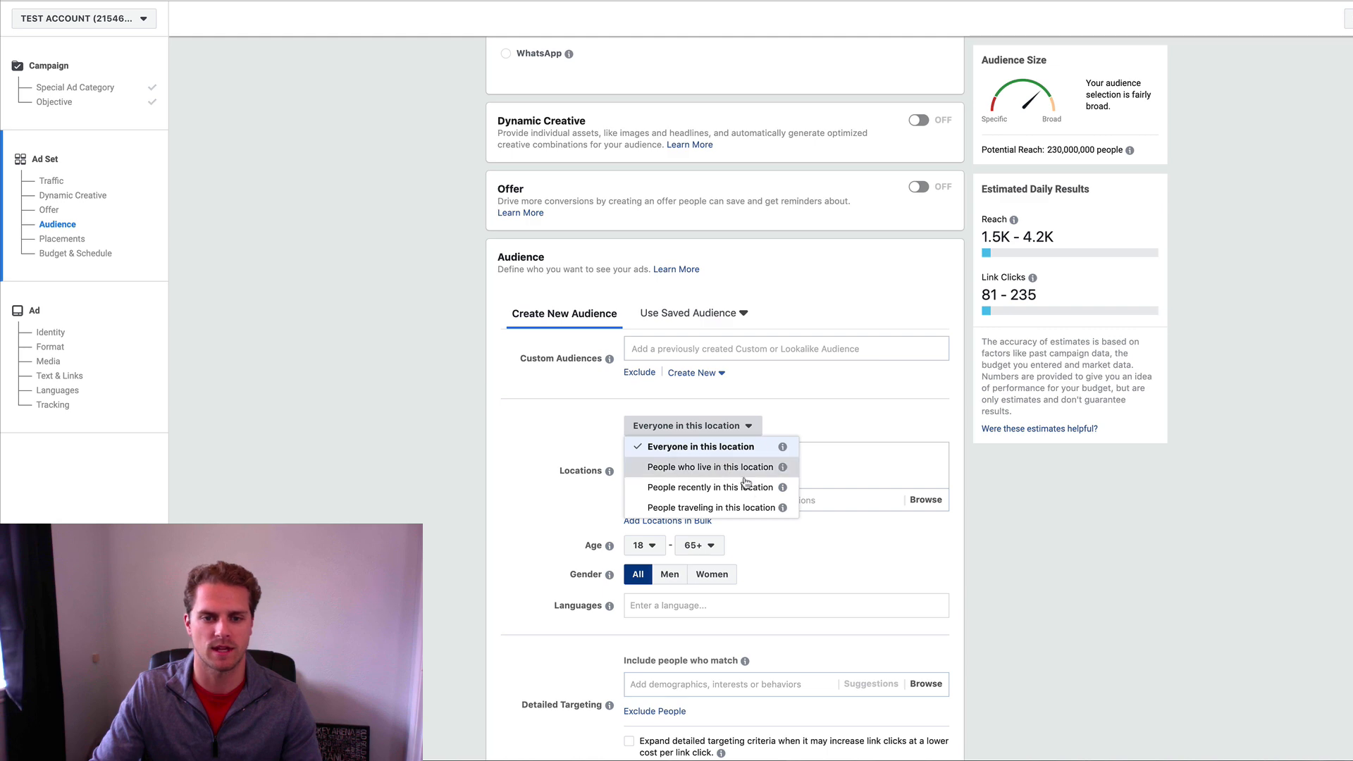
{"action": "left_click", "coordinate": [726, 465]}
{"action": "left_click", "coordinate": [743, 499]}
{"action": "left_click", "coordinate": [604, 445]}
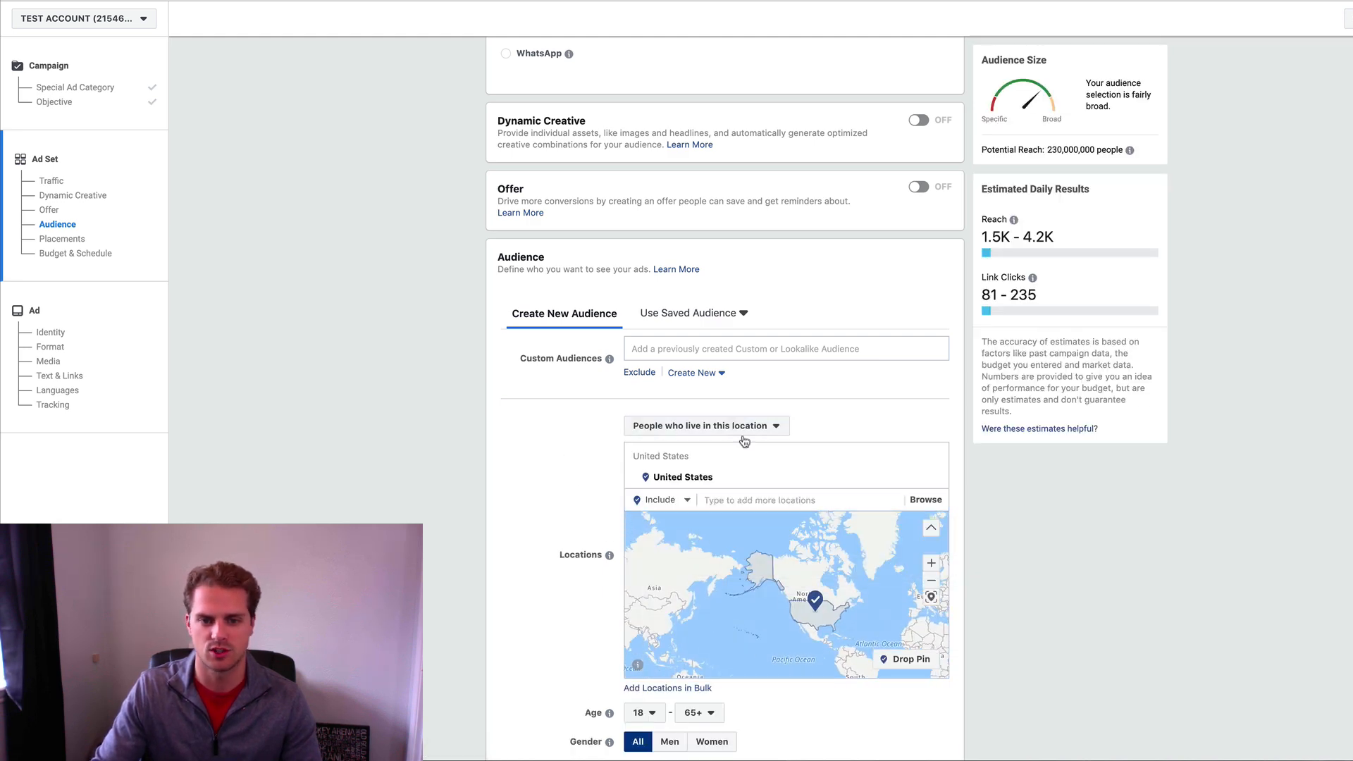
Step: Set the audience age range to 23–55
{"action": "scroll", "coordinate": [581, 453], "scroll_direction": "down", "scroll_amount": 5}
{"action": "left_click", "coordinate": [642, 339]}
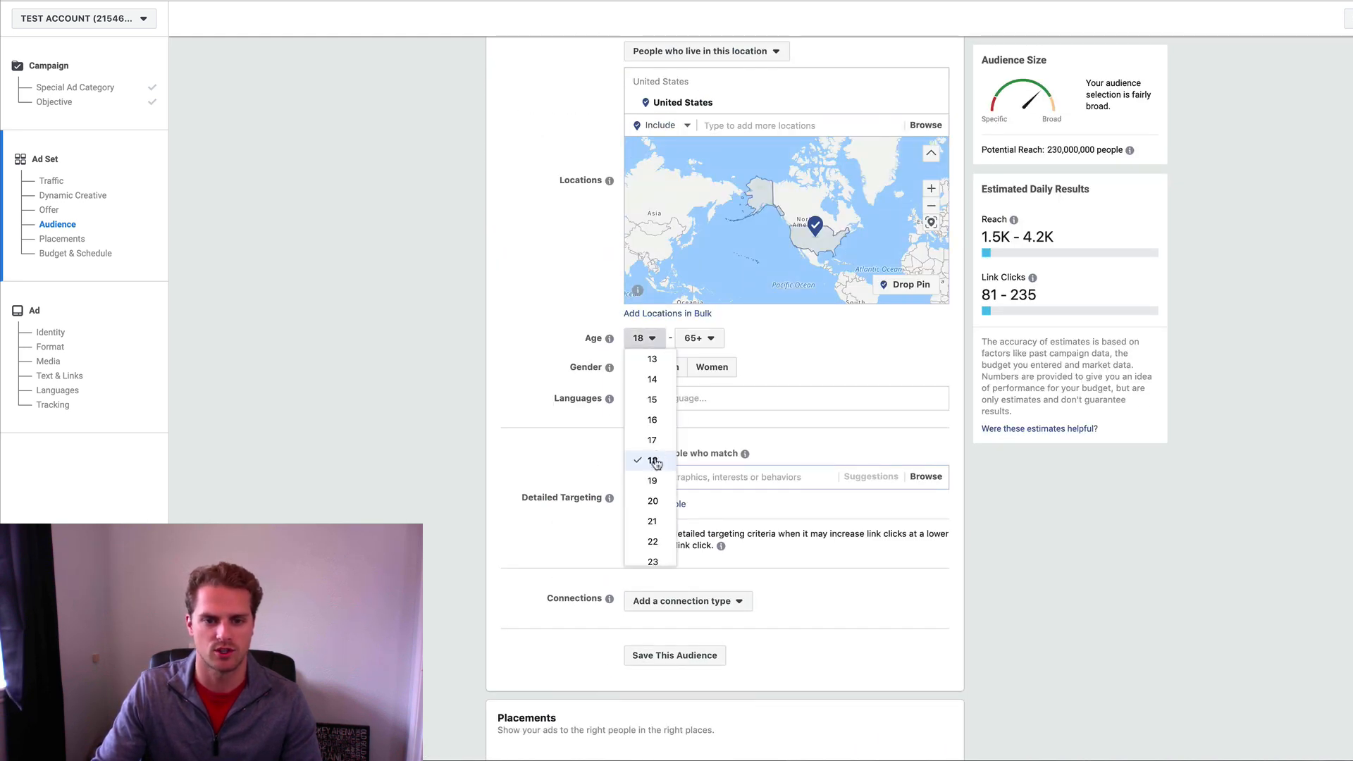
{"action": "scroll", "coordinate": [655, 458], "scroll_direction": "down", "scroll_amount": 2}
{"action": "left_click", "coordinate": [654, 437]}
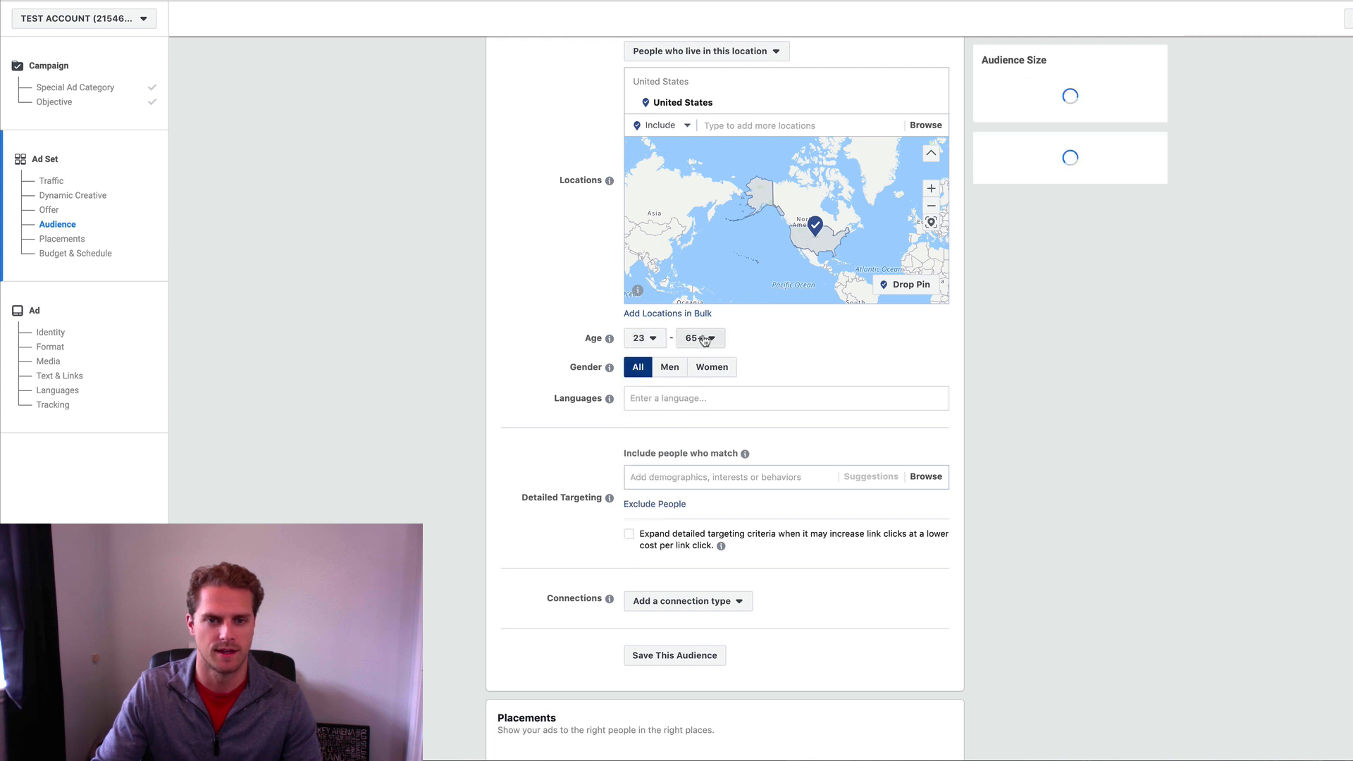
{"action": "left_click", "coordinate": [698, 338]}
{"action": "left_click", "coordinate": [706, 359]}
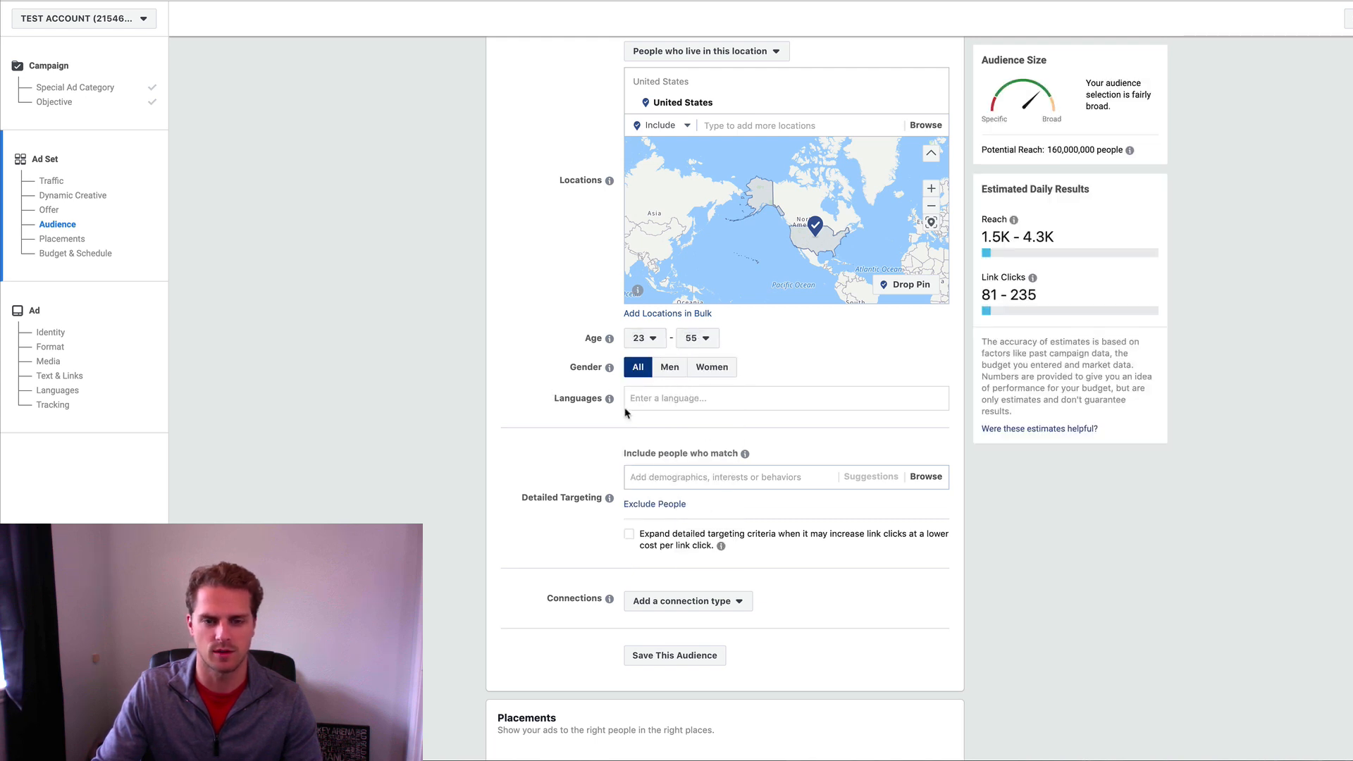
Step: Add English (All) as the audience language
{"action": "left_click", "coordinate": [647, 398]}
{"action": "type", "text": "english"}
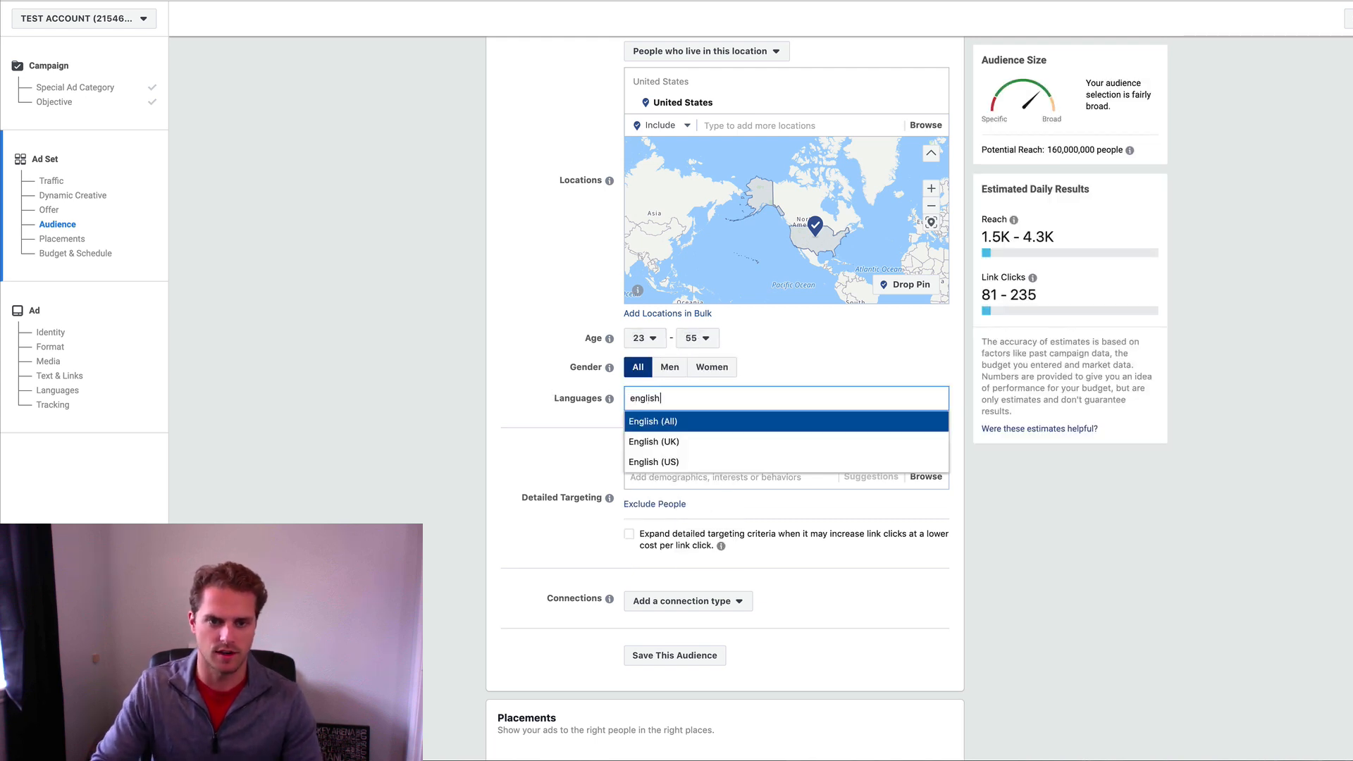
{"action": "key", "text": "Return"}
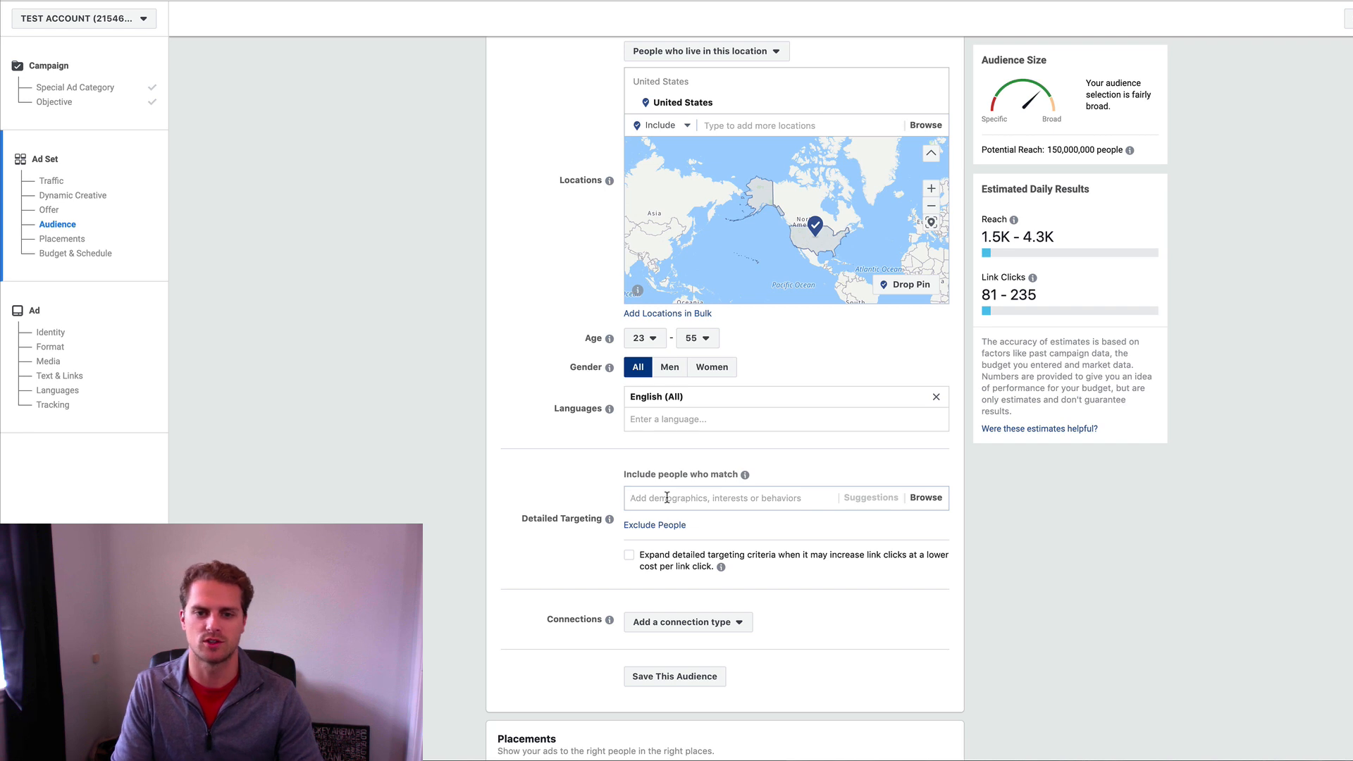
Step: Add Amy Porterfield, Frank Kern and Gary Vaynerchuk as detailed targeting interests
{"action": "type", "text": "amy port"}
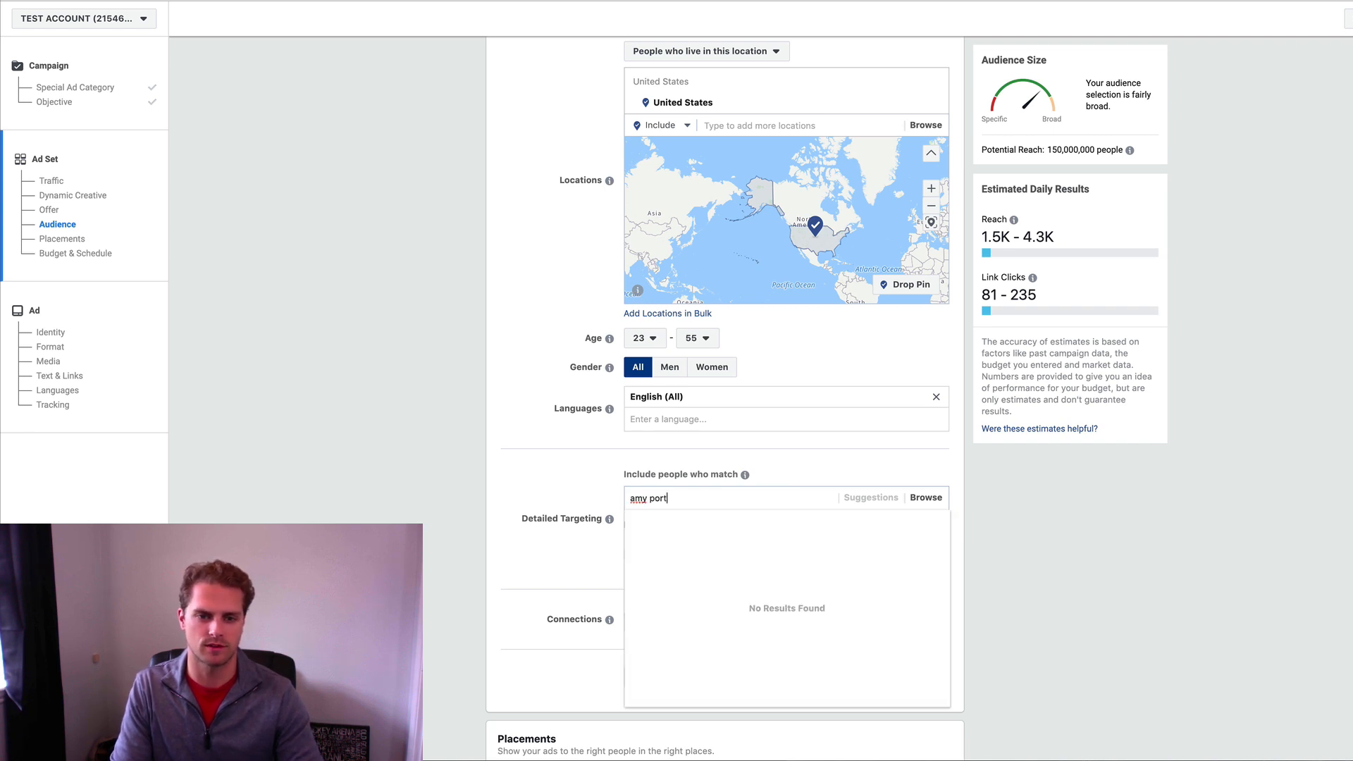
{"action": "type", "text": "er"}
{"action": "left_click", "coordinate": [661, 526]}
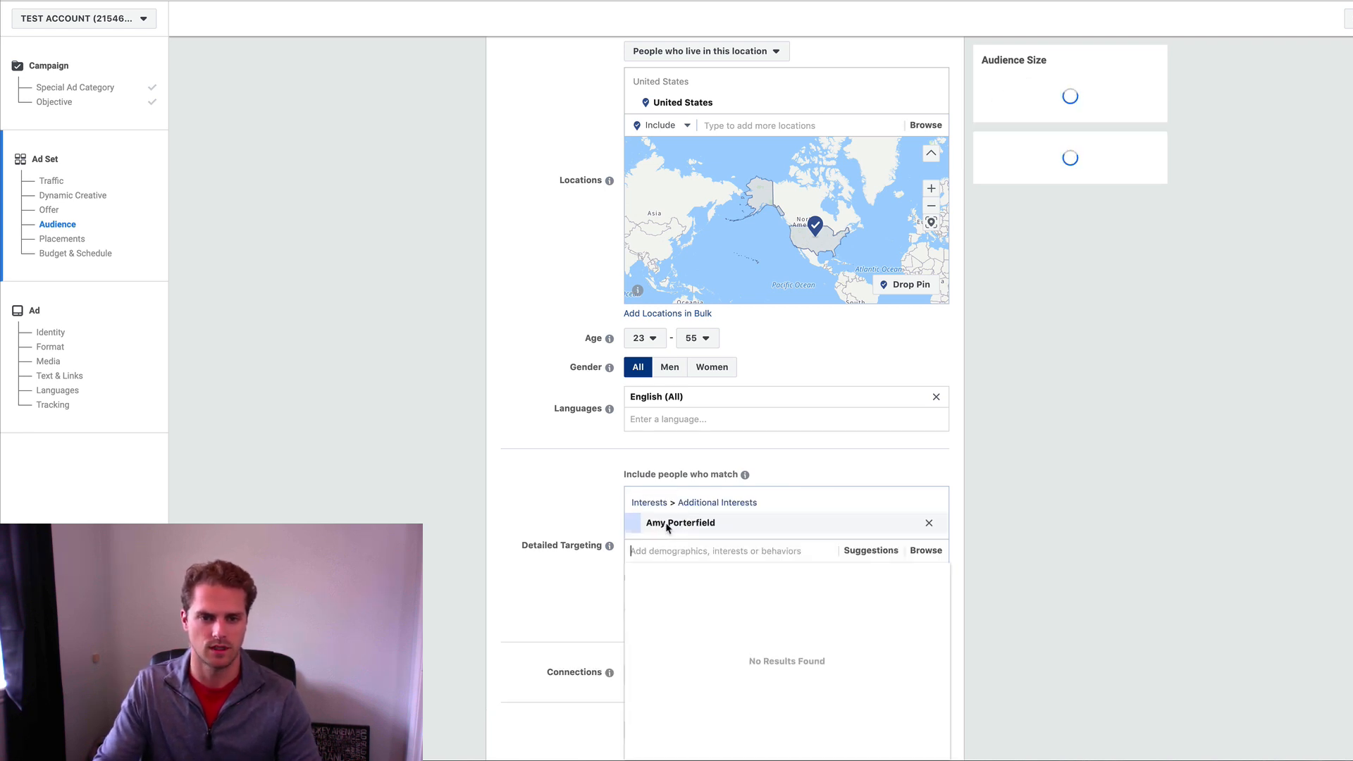
{"action": "type", "text": "frank "}
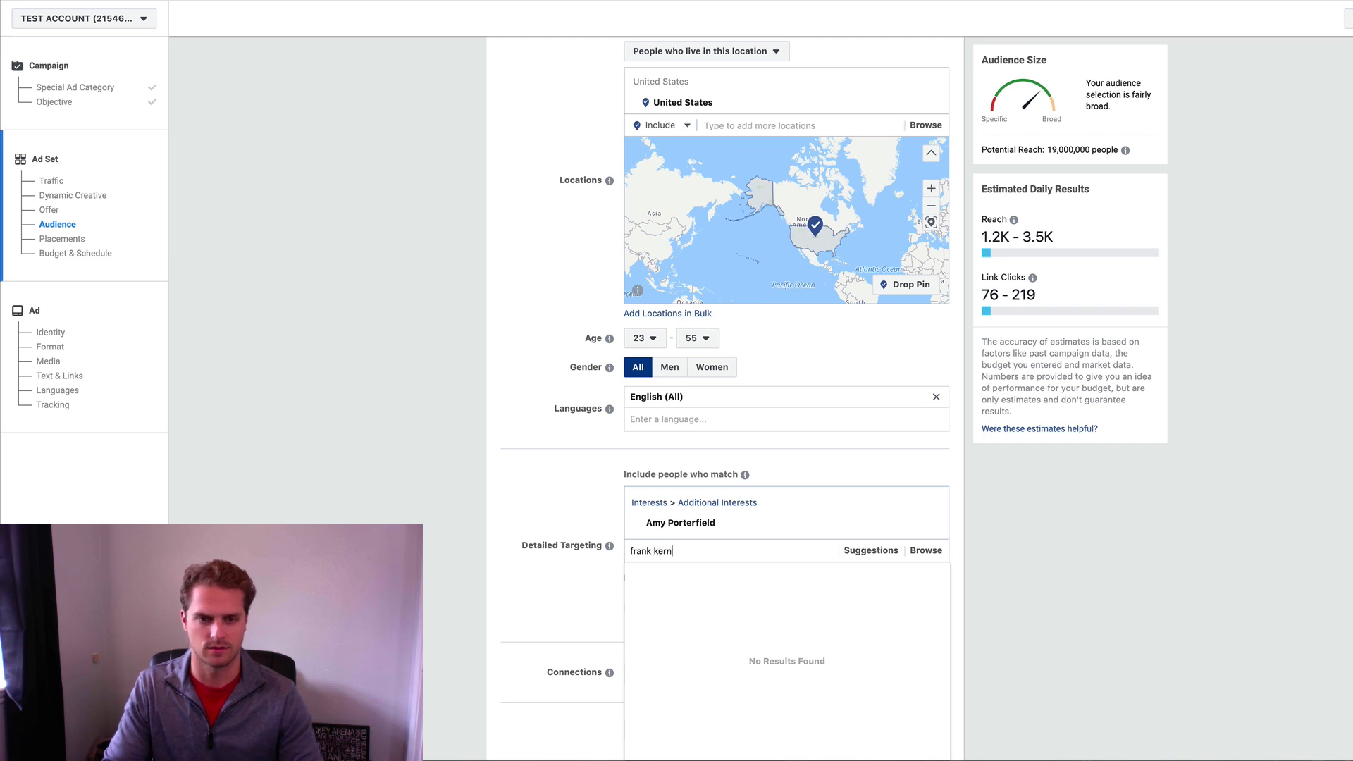
{"action": "type", "text": "kern"}
{"action": "left_click", "coordinate": [716, 581]}
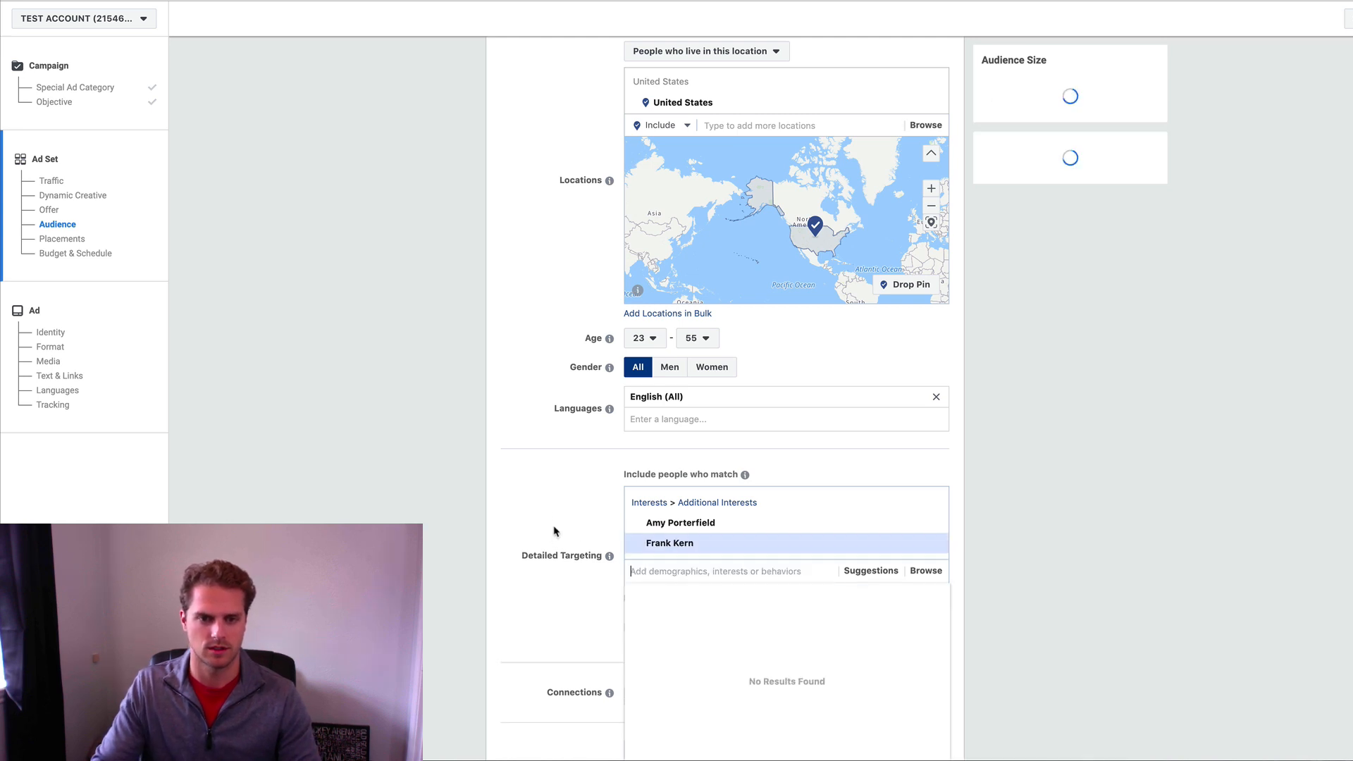
{"action": "scroll", "coordinate": [568, 464], "scroll_direction": "down", "scroll_amount": 2}
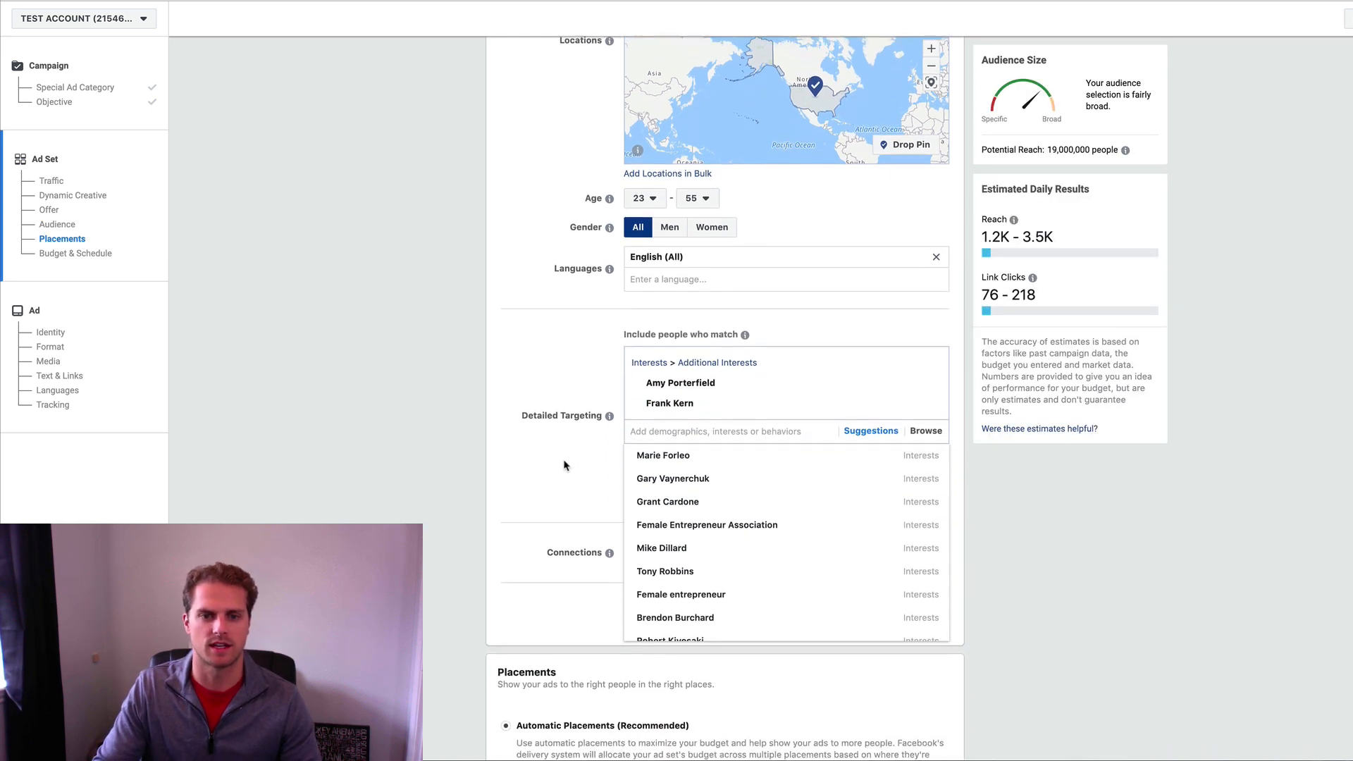
{"action": "left_click", "coordinate": [685, 470]}
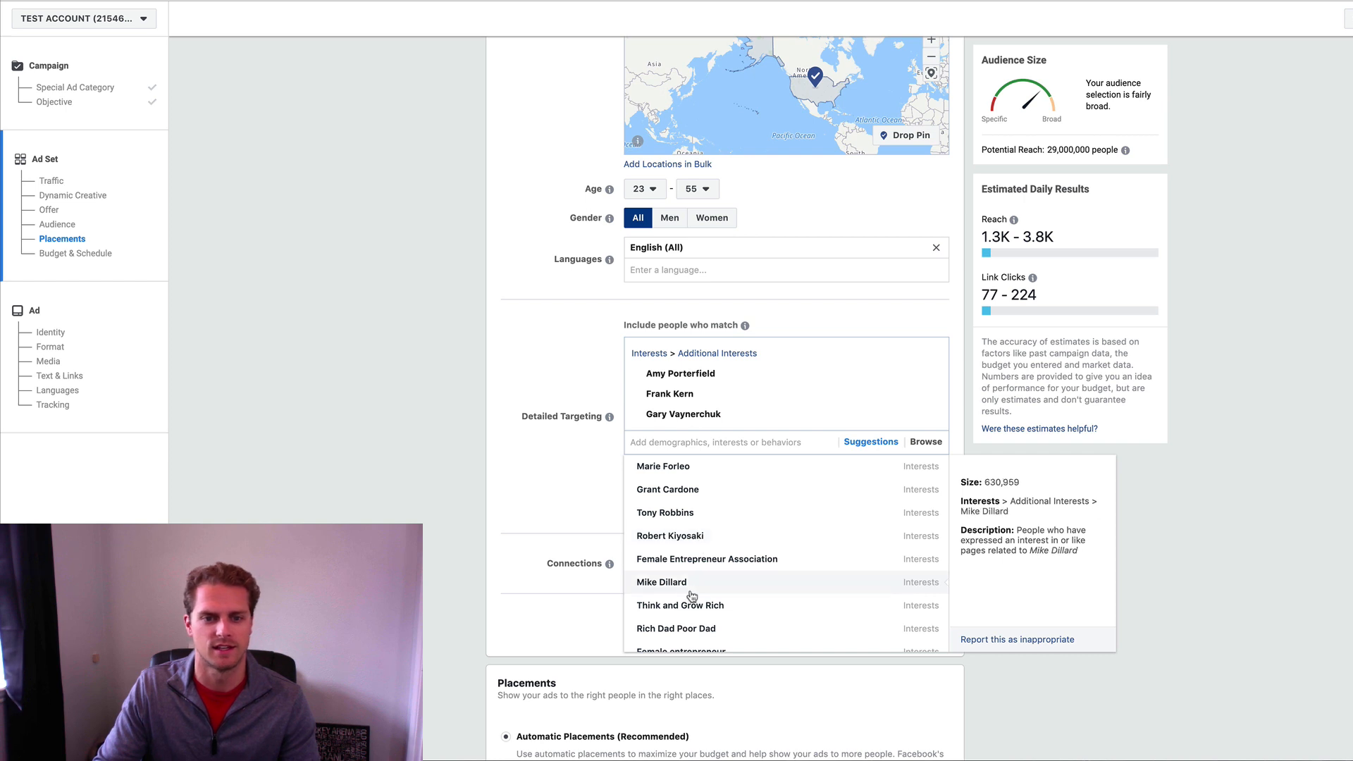
Step: Look through the further suggested interests and remove all selected interests from the detailed targeting
{"action": "scroll", "coordinate": [694, 588], "scroll_direction": "down", "scroll_amount": 2}
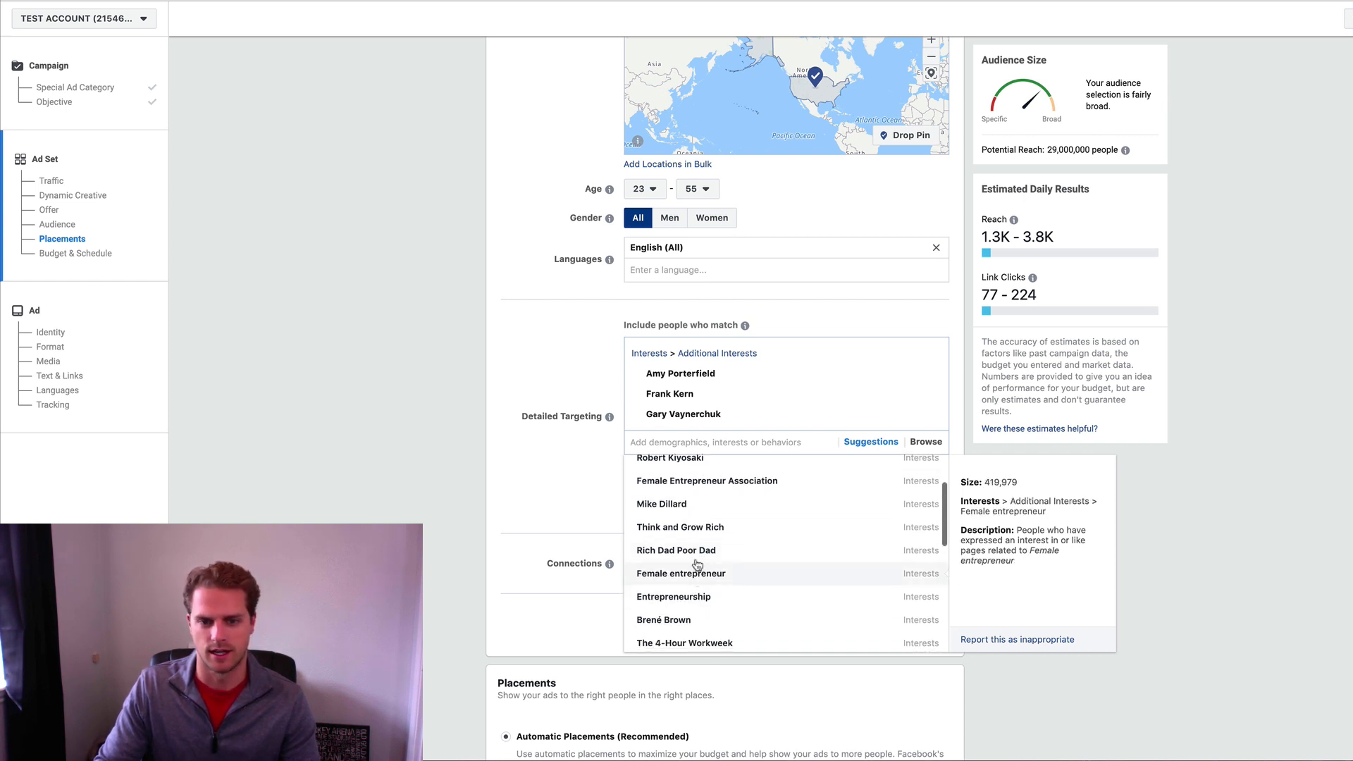
{"action": "scroll", "coordinate": [695, 598], "scroll_direction": "down", "scroll_amount": 3}
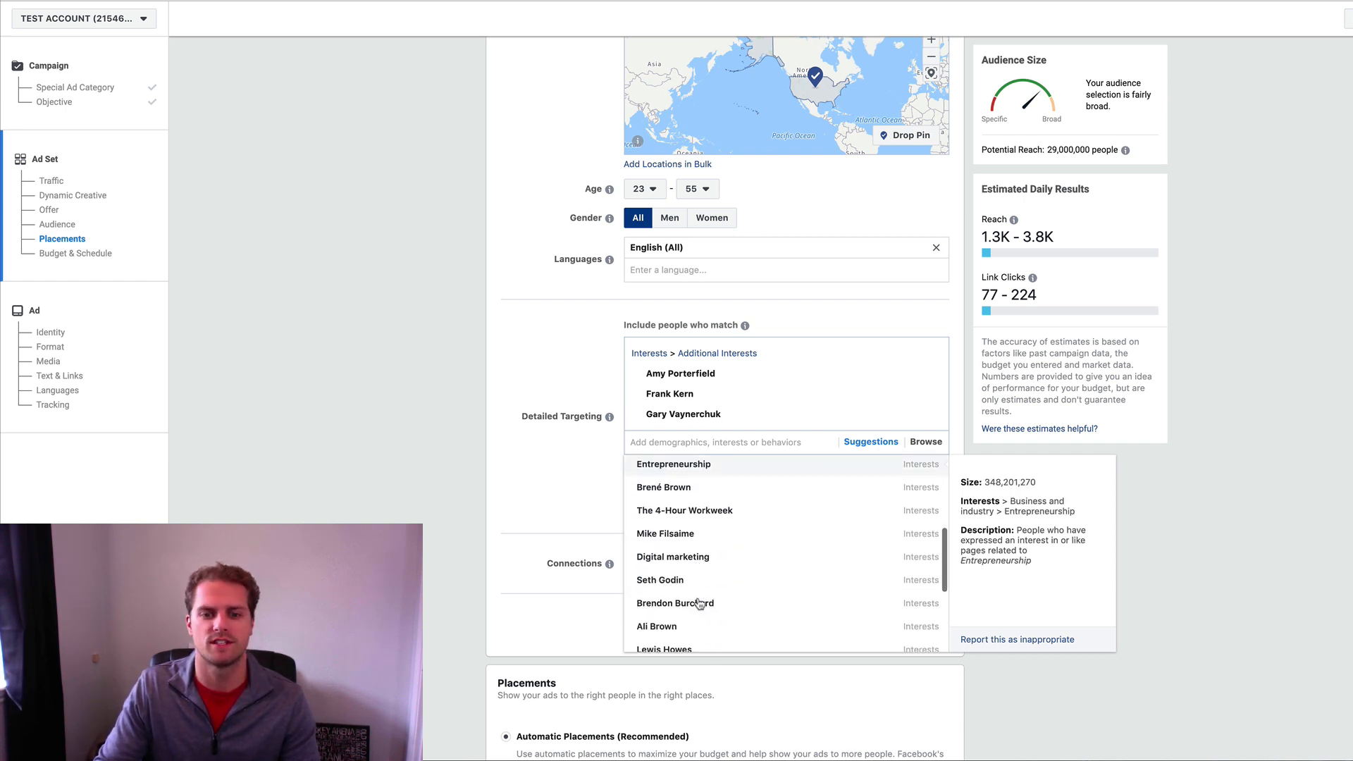
{"action": "mouse_move", "coordinate": [711, 561]}
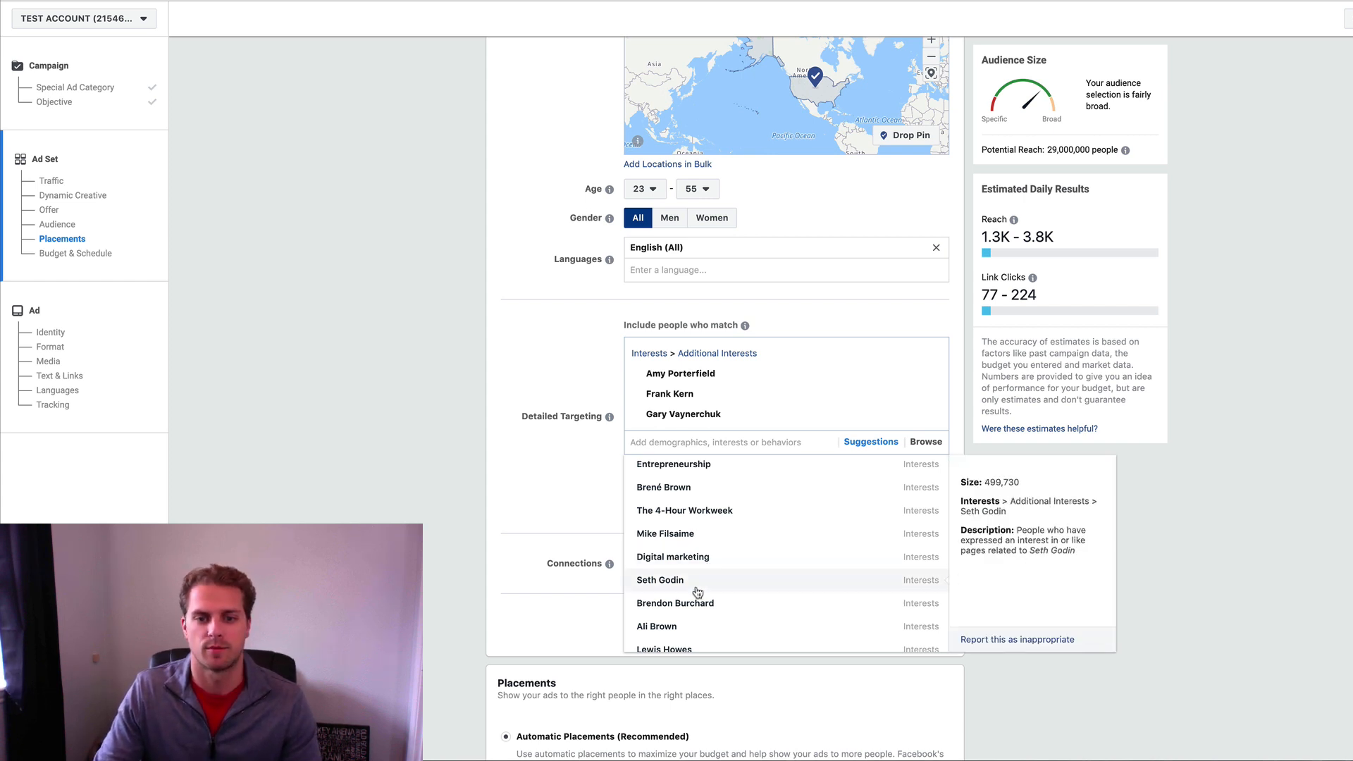
{"action": "left_click", "coordinate": [552, 352]}
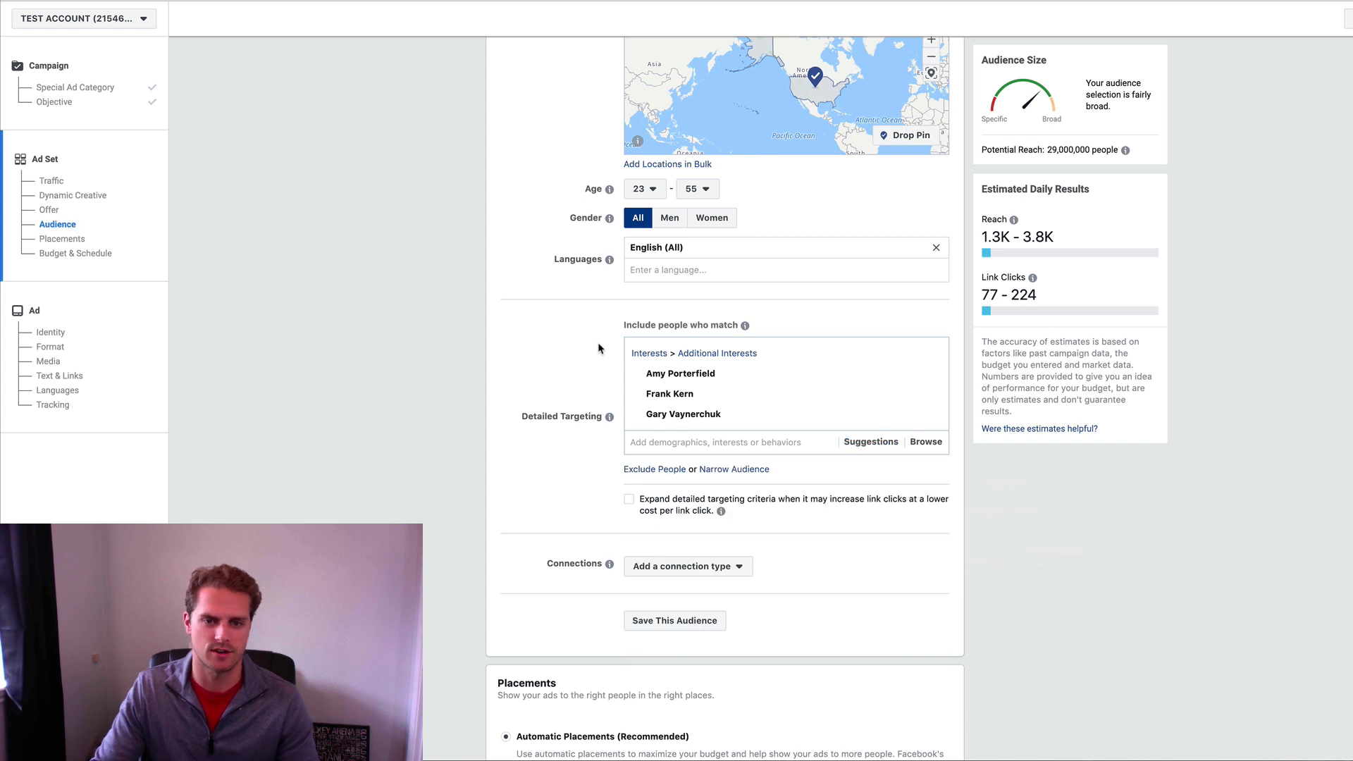
{"action": "left_click", "coordinate": [930, 353]}
Step: Add Weight Watchers and MyFitnessPal as detailed targeting interests, and clear the interest selection again
{"action": "left_click", "coordinate": [680, 348]}
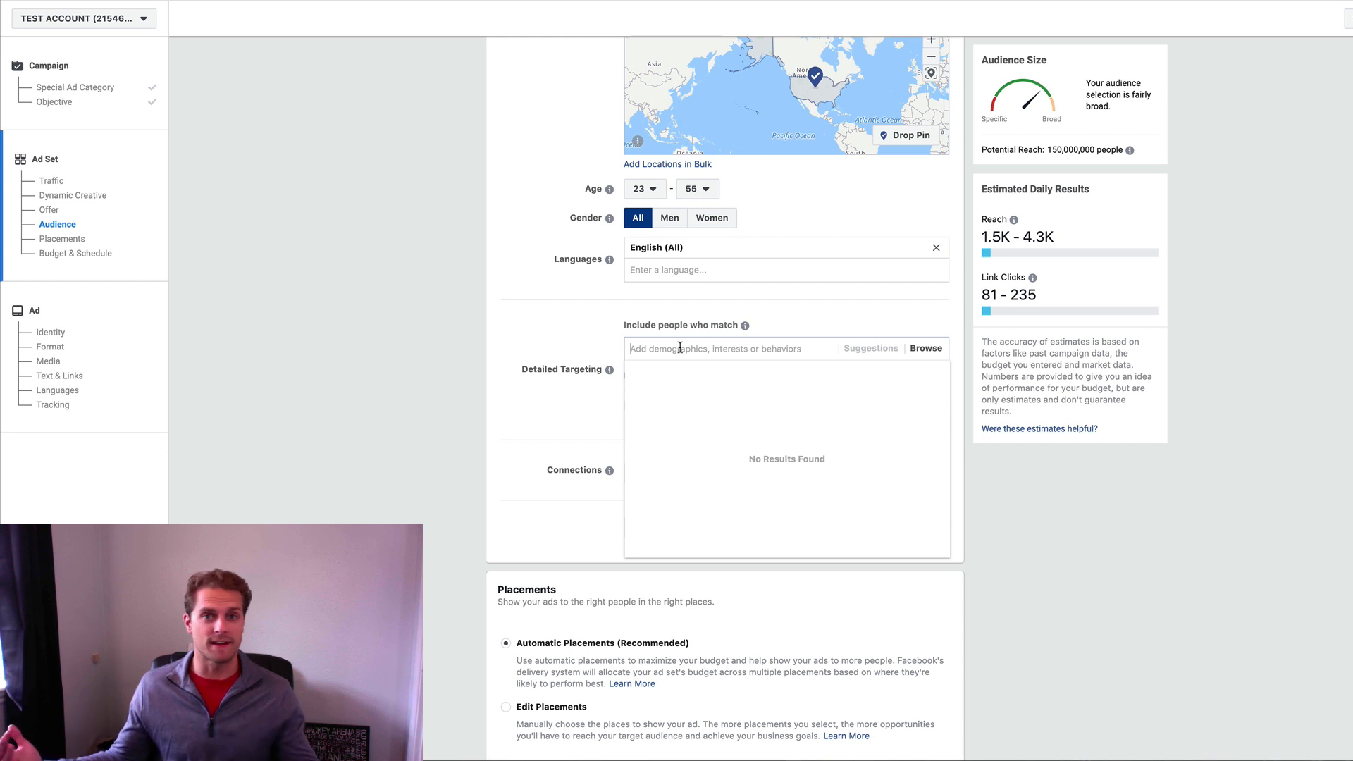
{"action": "type", "text": "weight "}
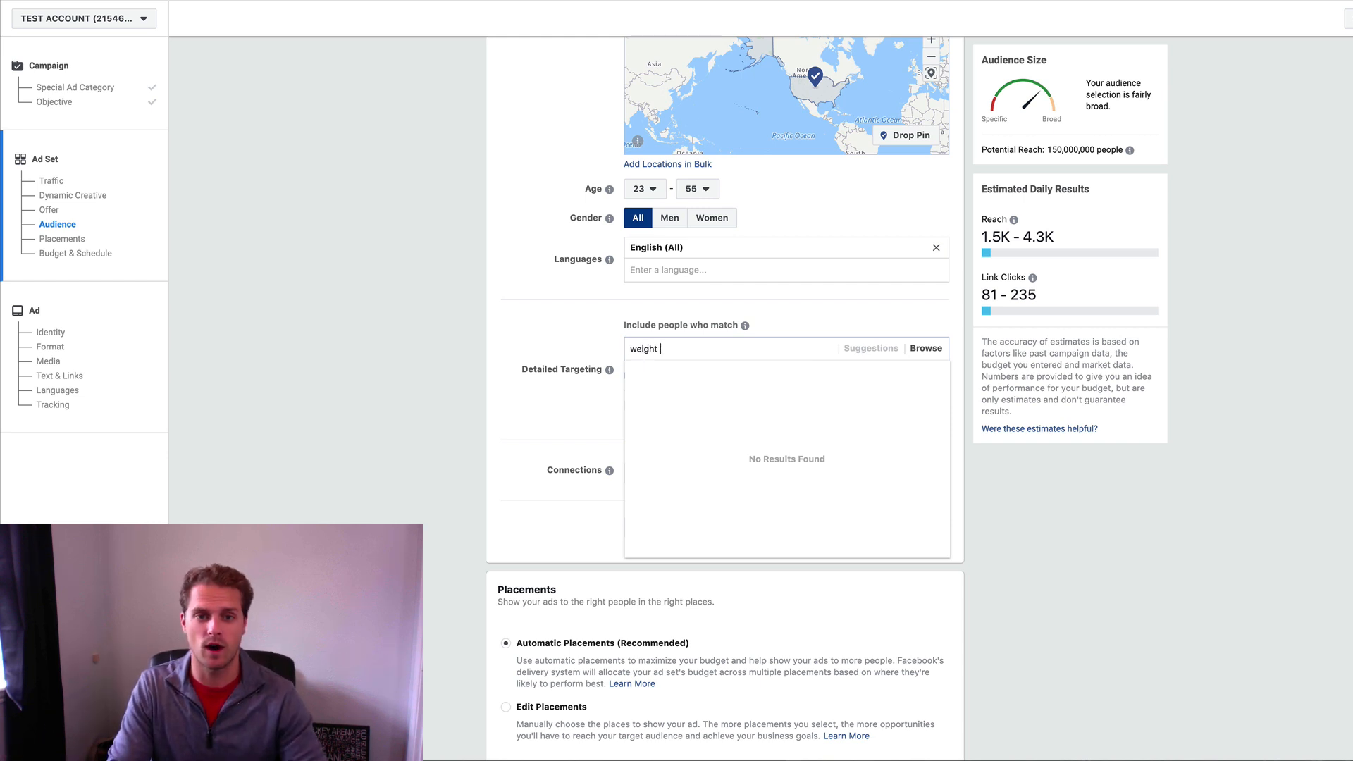
{"action": "type", "text": "watchers"}
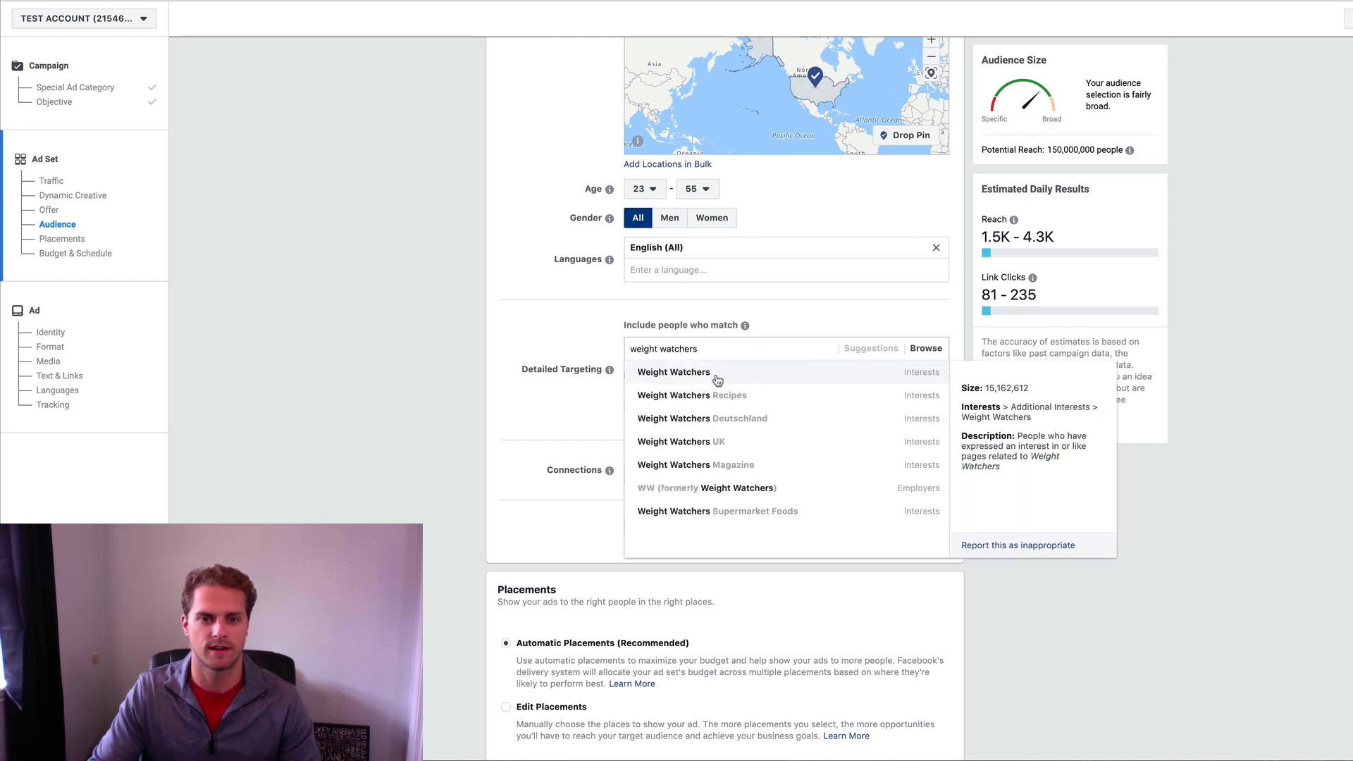
{"action": "left_click", "coordinate": [740, 374]}
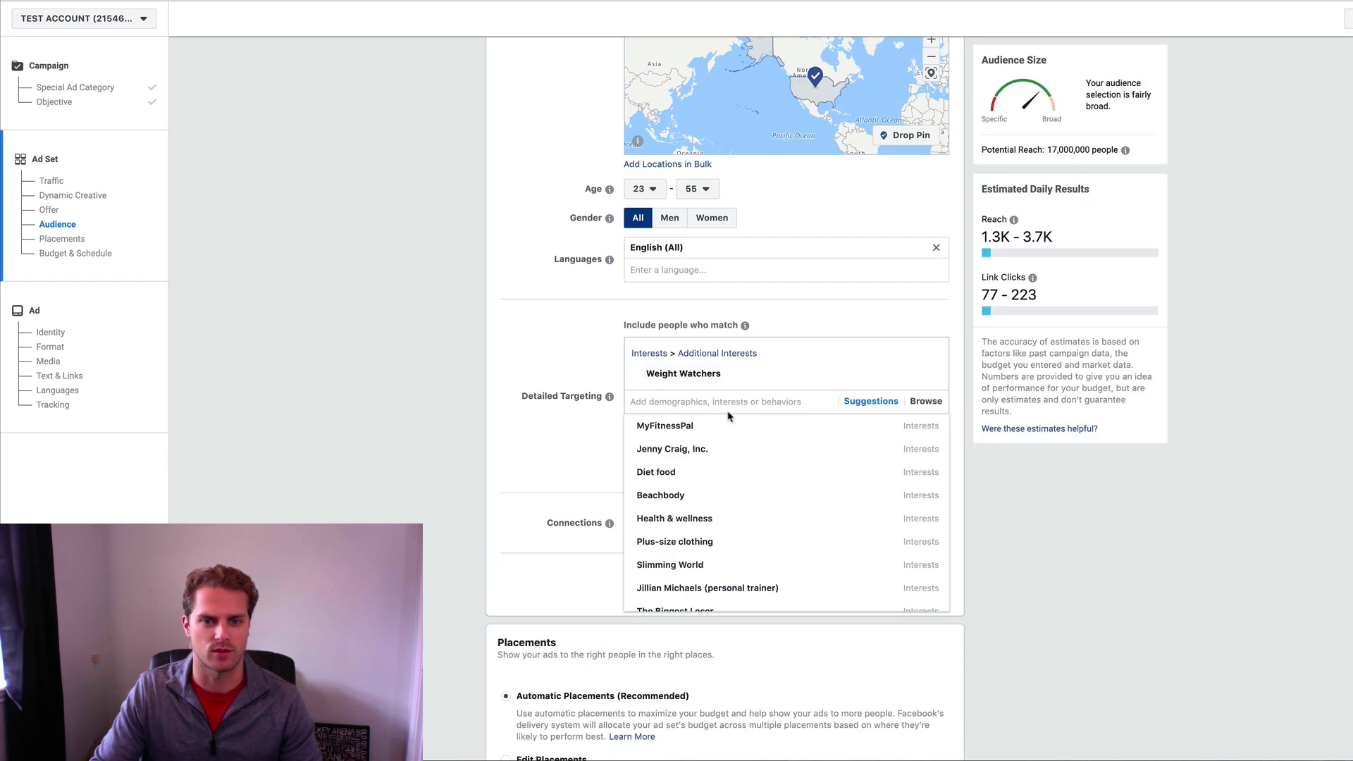
{"action": "left_click", "coordinate": [687, 425]}
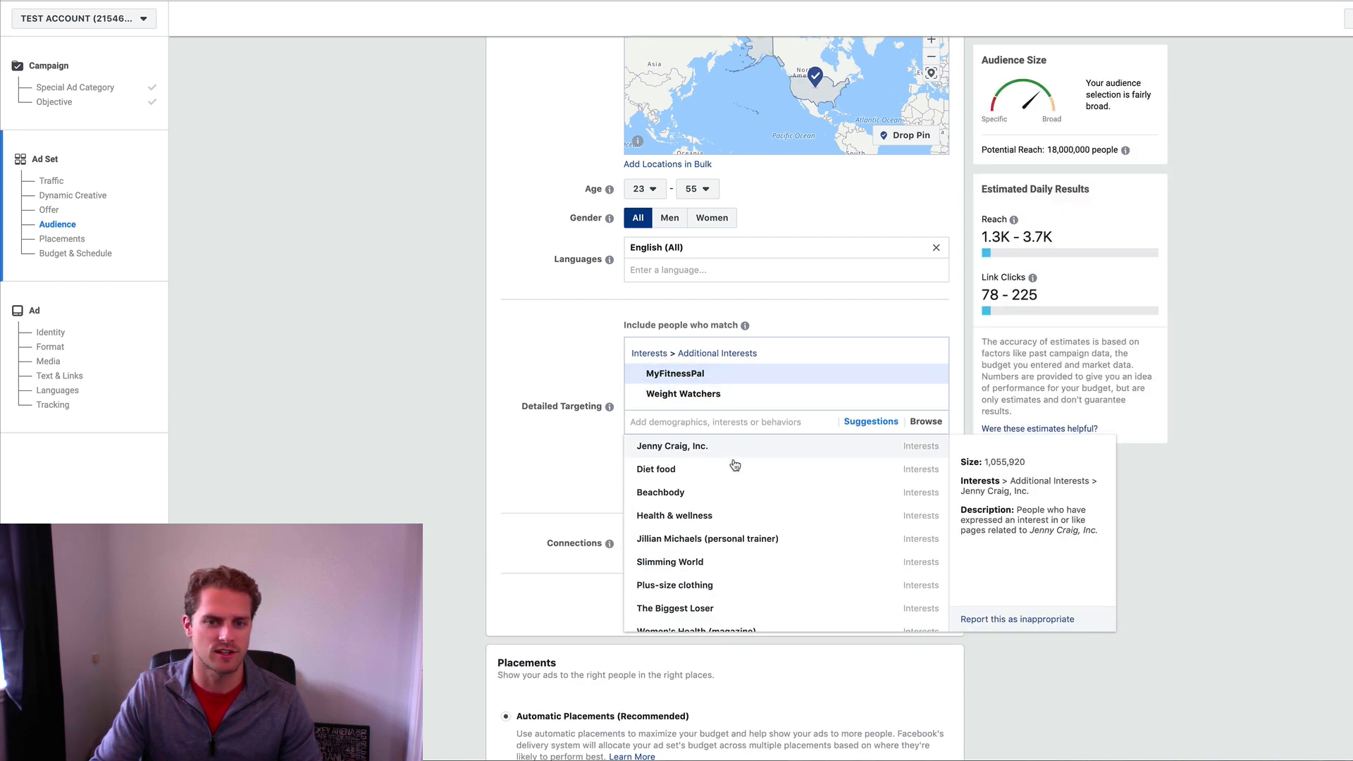
{"action": "left_click", "coordinate": [652, 450]}
{"action": "left_click", "coordinate": [717, 465]}
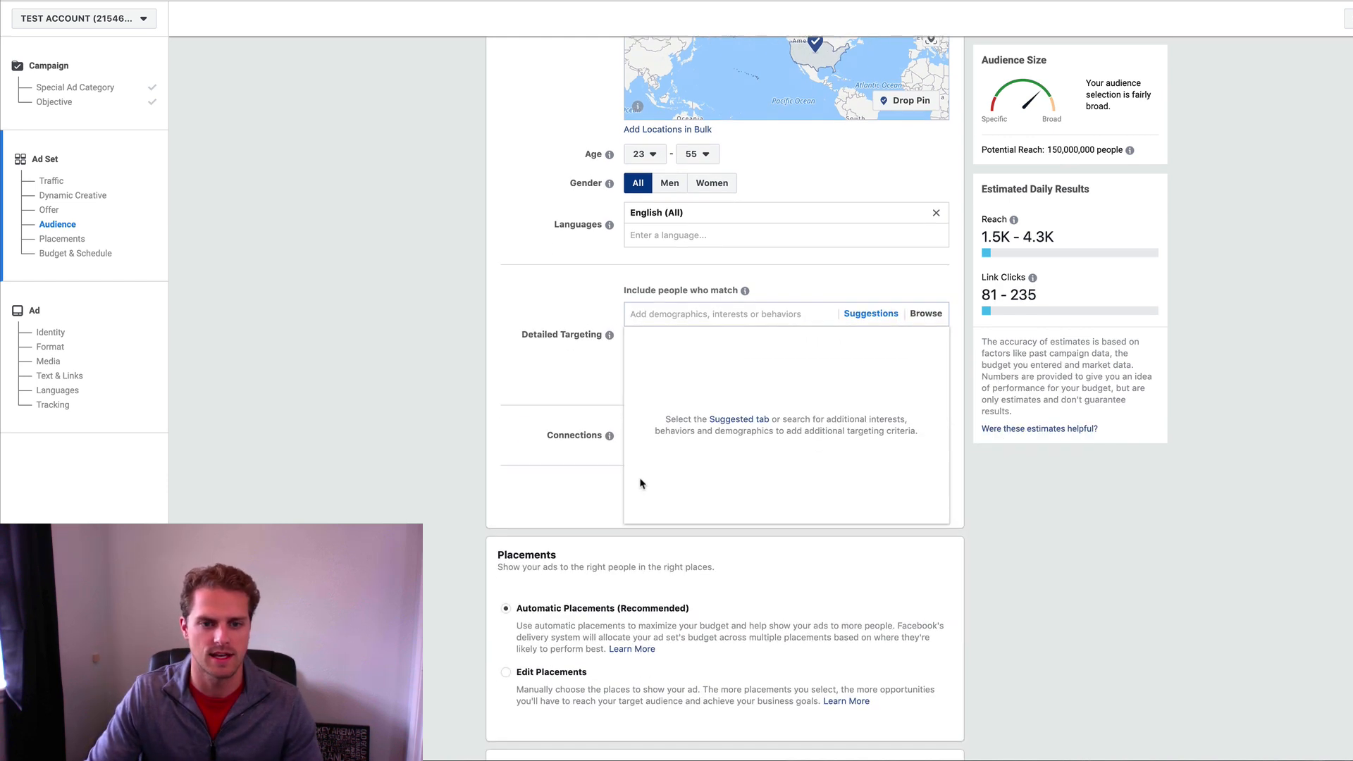
Step: Switch to manual placements and exclude Facebook, Audience Network and Messenger, keeping only Instagram as the platform
{"action": "scroll", "coordinate": [599, 457], "scroll_direction": "down", "scroll_amount": 2}
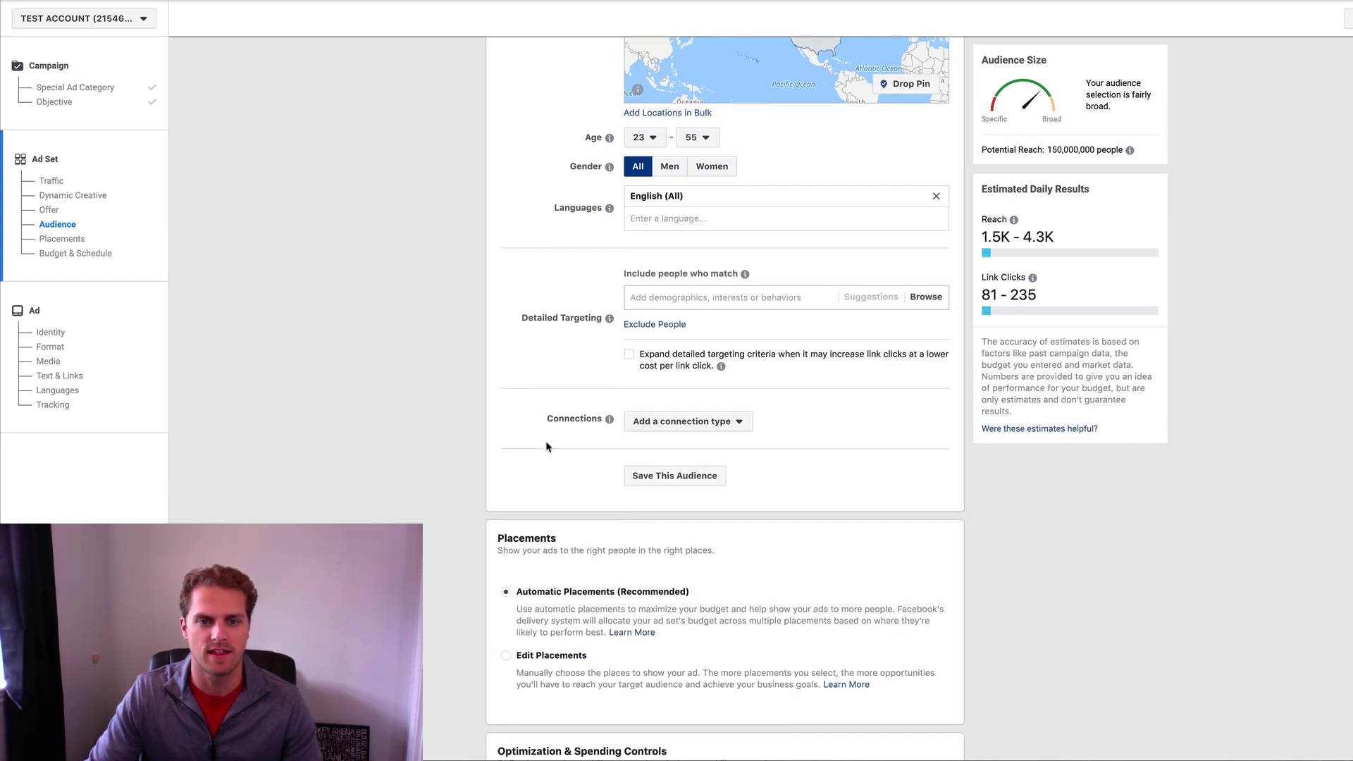
{"action": "scroll", "coordinate": [495, 528], "scroll_direction": "down", "scroll_amount": 3}
{"action": "left_click", "coordinate": [506, 500]}
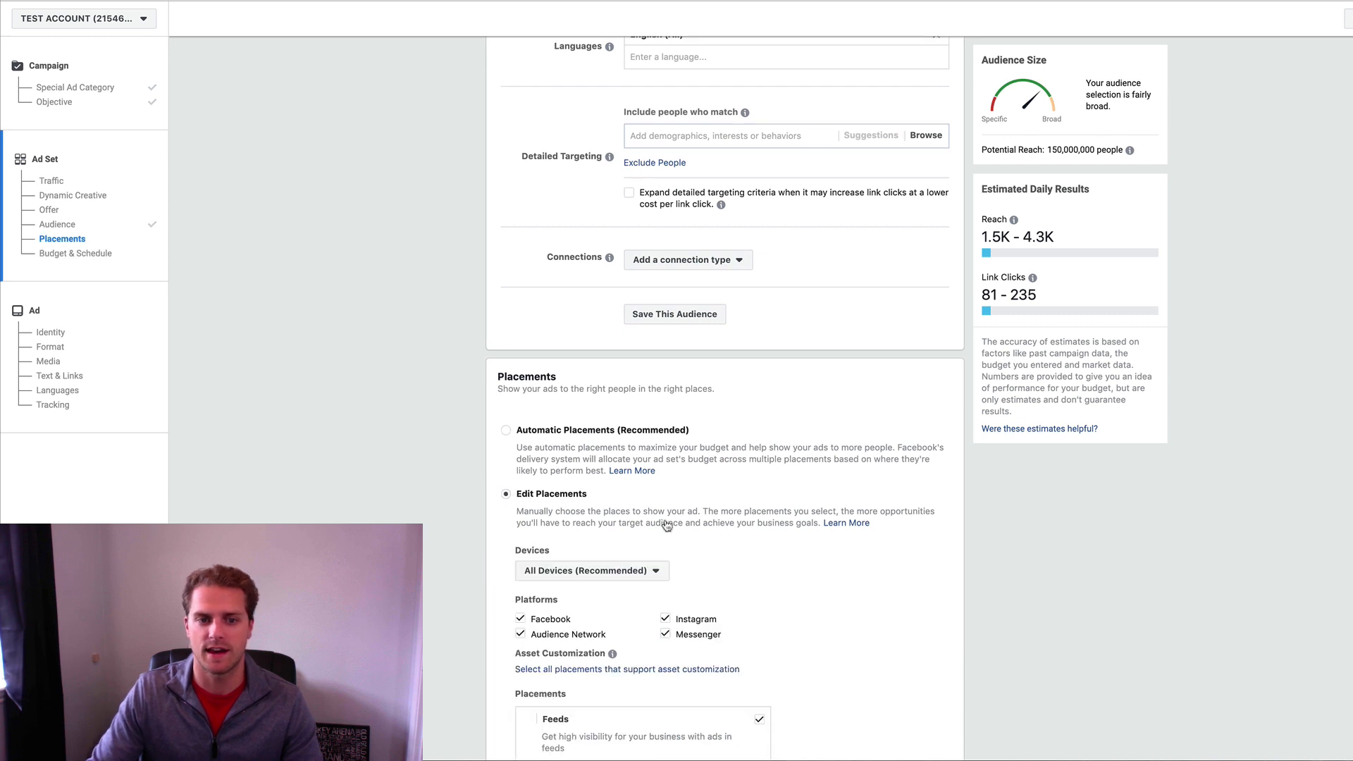
{"action": "scroll", "coordinate": [705, 525], "scroll_direction": "down", "scroll_amount": 3}
{"action": "scroll", "coordinate": [801, 530], "scroll_direction": "down", "scroll_amount": 2}
{"action": "left_click", "coordinate": [520, 365]}
{"action": "left_click", "coordinate": [520, 380]}
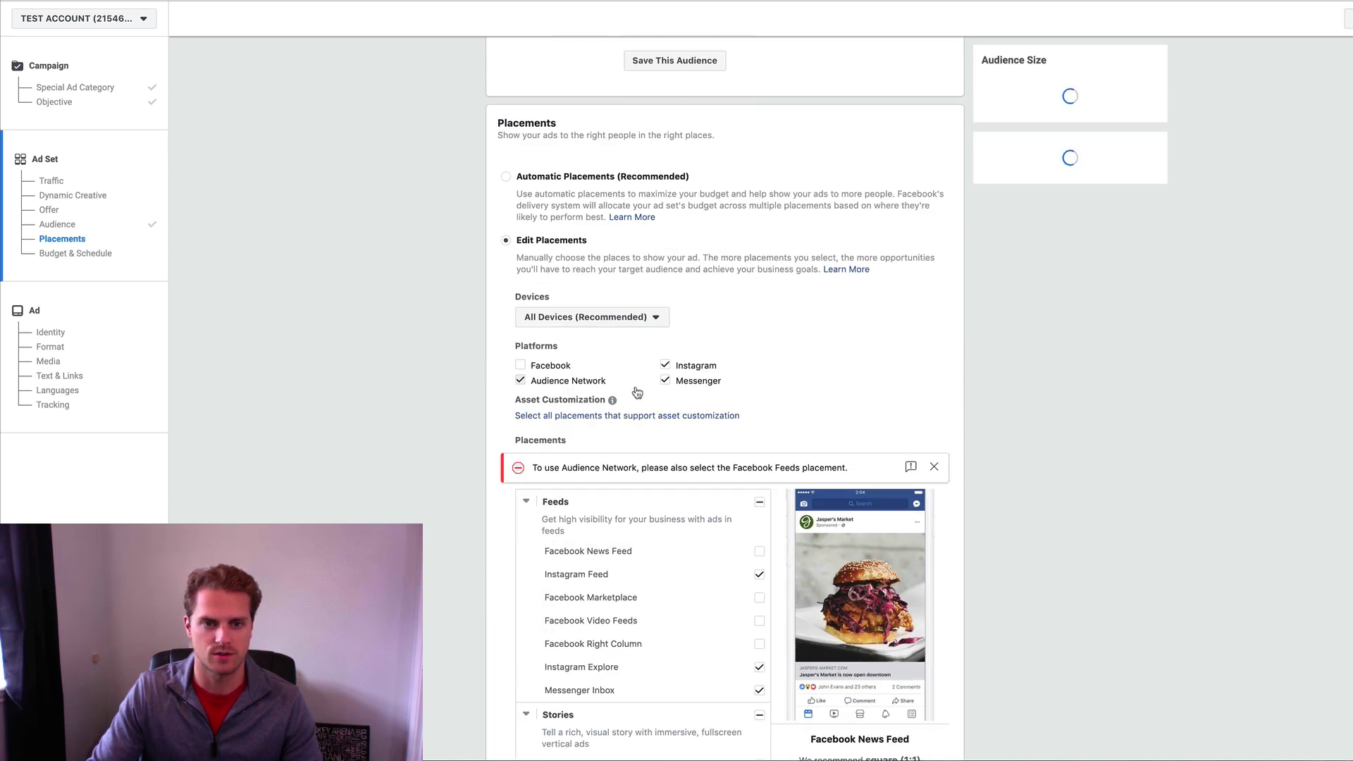
{"action": "left_click", "coordinate": [665, 381]}
{"action": "scroll", "coordinate": [1045, 441], "scroll_direction": "down", "scroll_amount": 1}
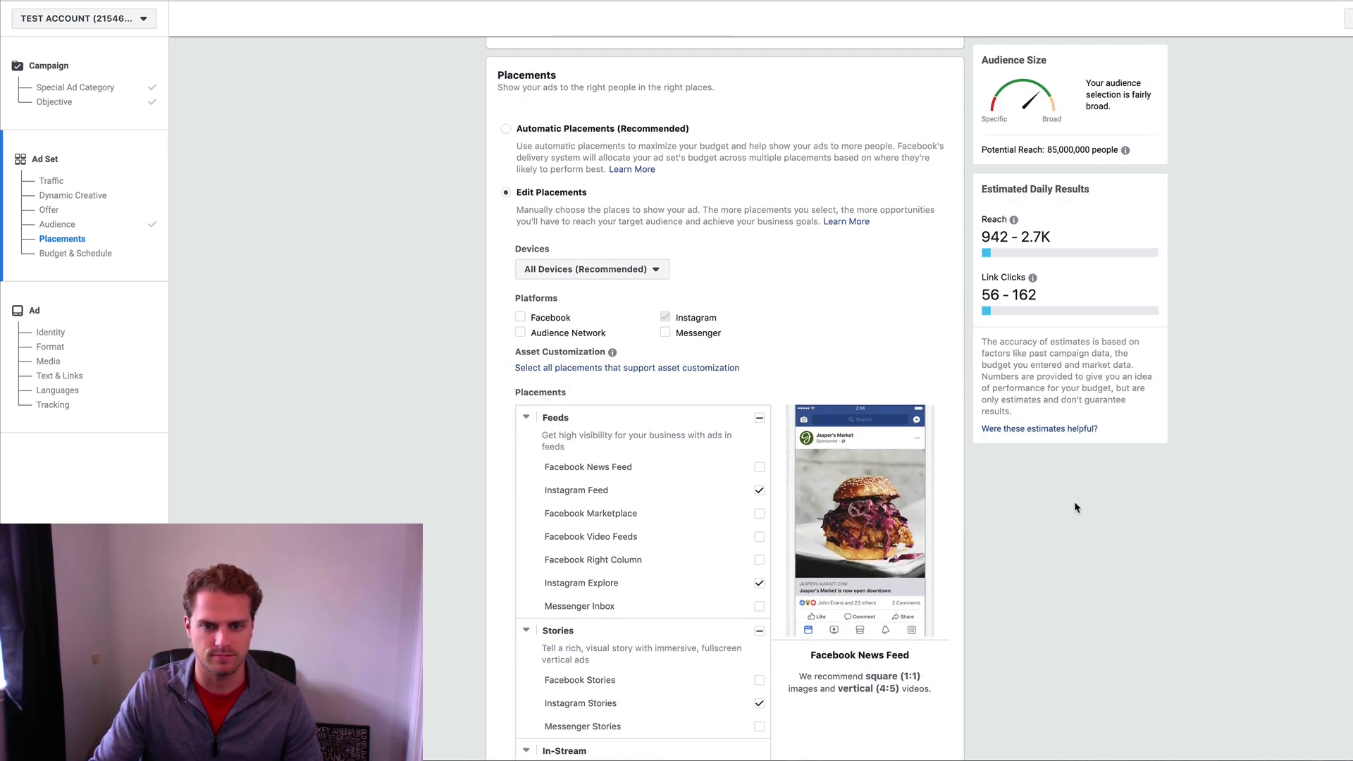
Step: Review the remaining placement, device and spending control settings of the ad set, and continue to the ad setup
{"action": "scroll", "coordinate": [620, 507], "scroll_direction": "down", "scroll_amount": 3}
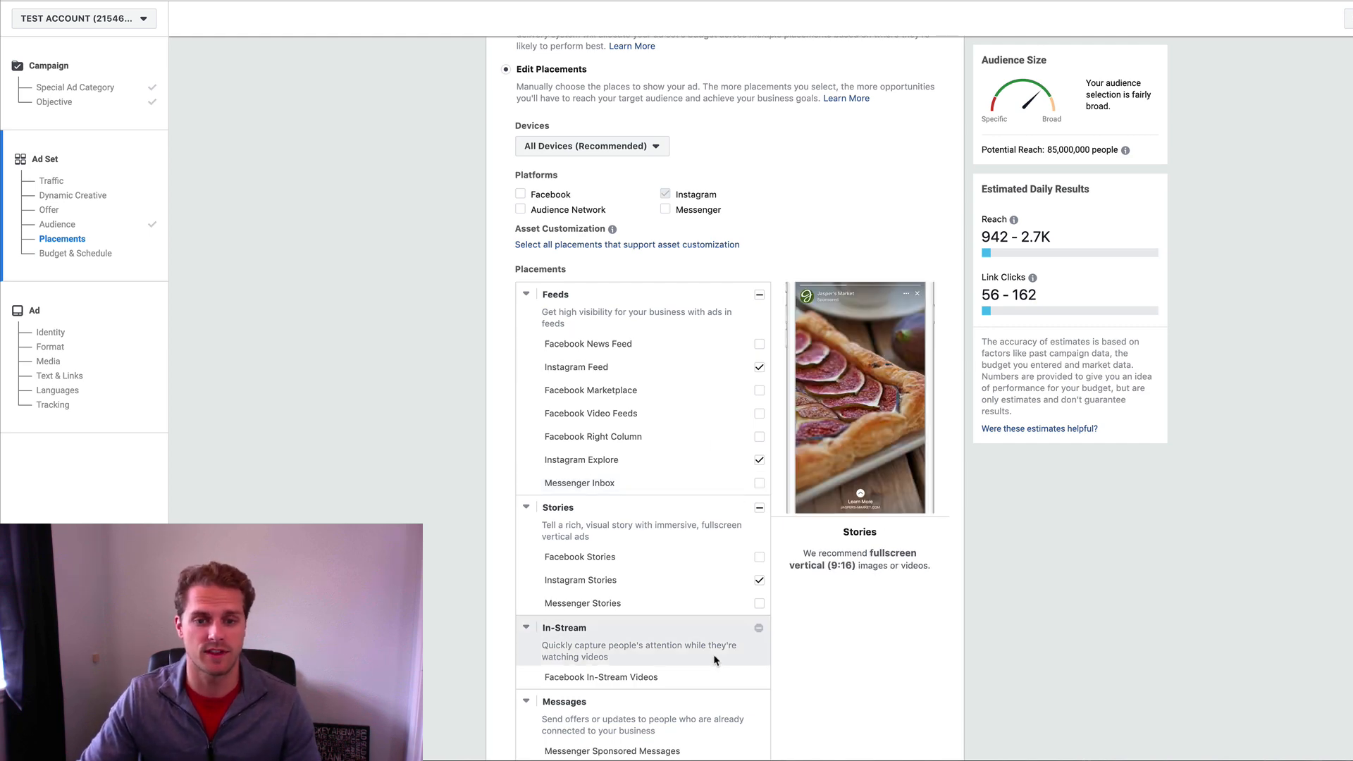
{"action": "scroll", "coordinate": [705, 638], "scroll_direction": "down", "scroll_amount": 8}
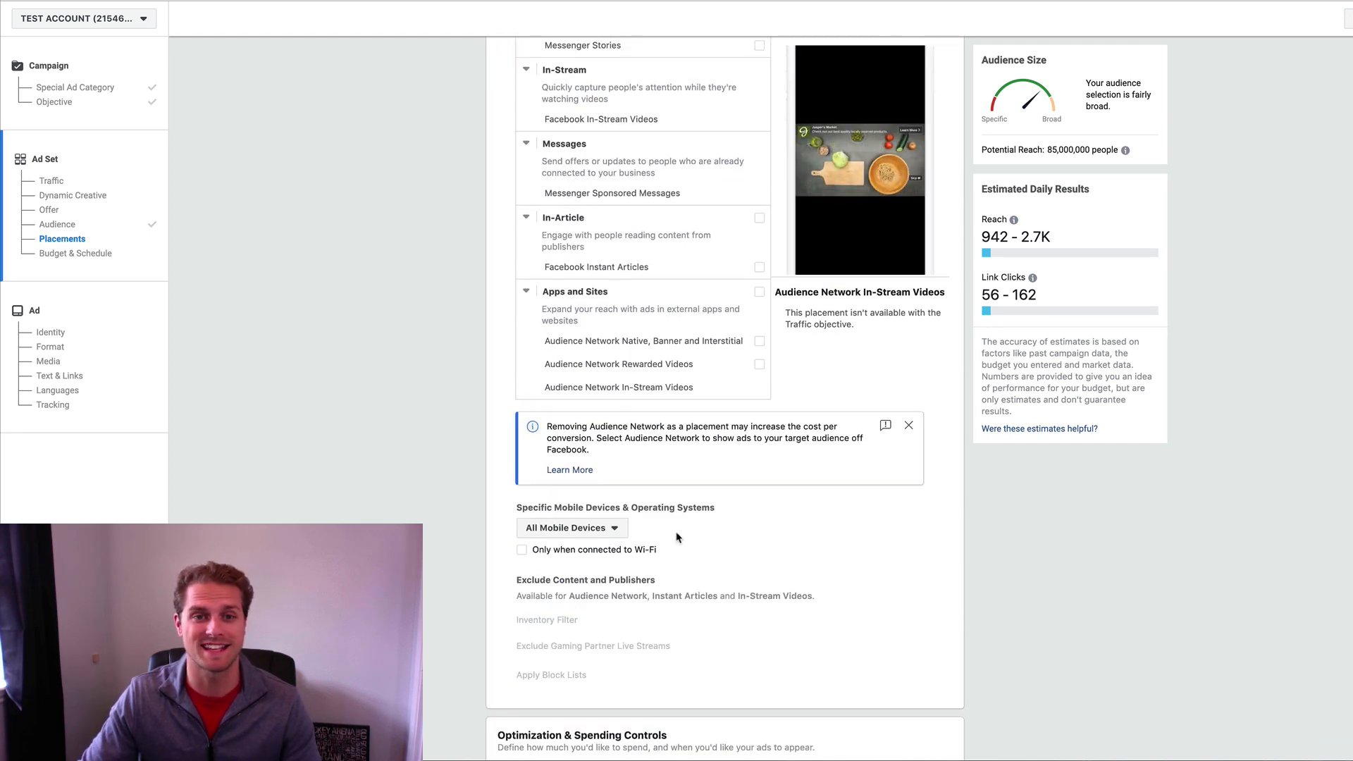
{"action": "scroll", "coordinate": [677, 538], "scroll_direction": "up", "scroll_amount": 2}
{"action": "scroll", "coordinate": [743, 465], "scroll_direction": "down", "scroll_amount": 5}
{"action": "scroll", "coordinate": [804, 562], "scroll_direction": "down", "scroll_amount": 3}
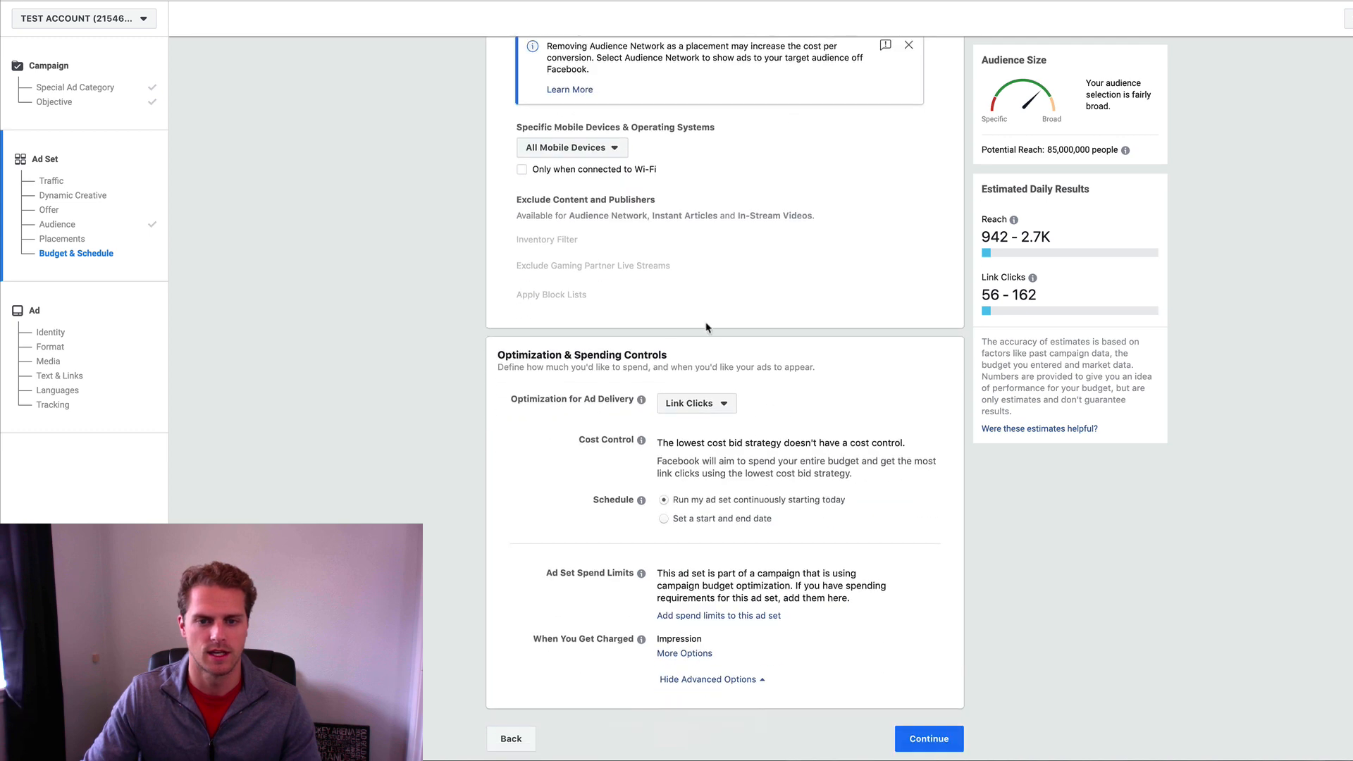
{"action": "left_click", "coordinate": [929, 739]}
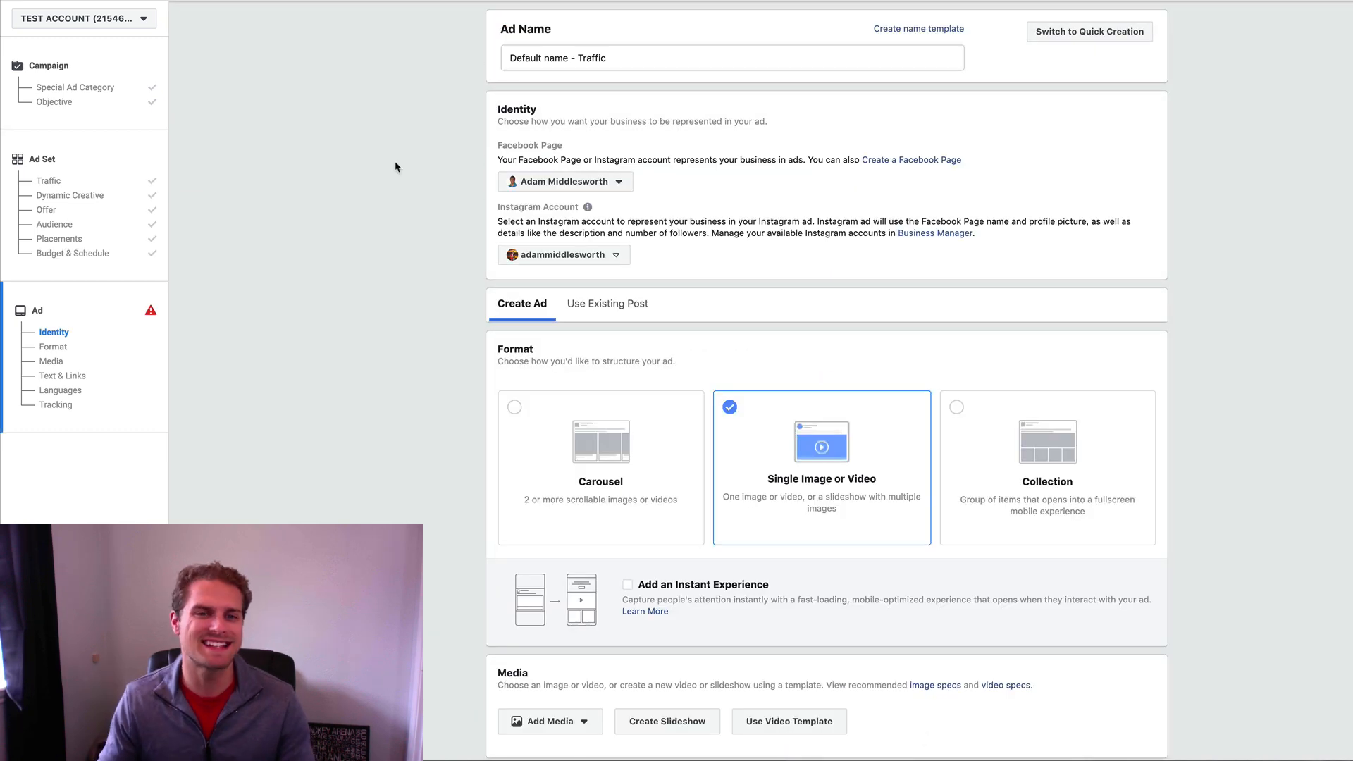
Step: Name the ad "IG growth (video)" and check which Instagram account represents the business
{"action": "triple_click", "coordinate": [624, 59]}
{"action": "key", "text": "BackSpace"}
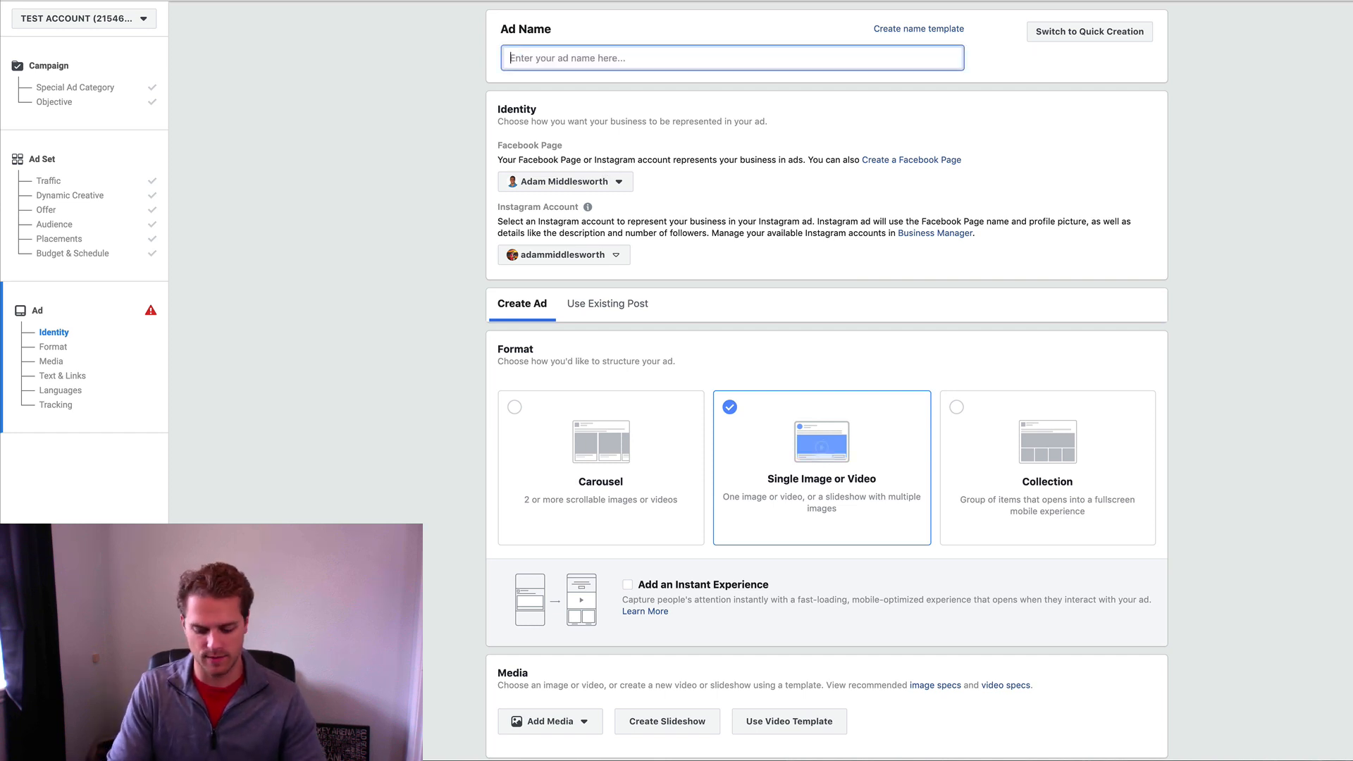
{"action": "type", "text": "IG growth"}
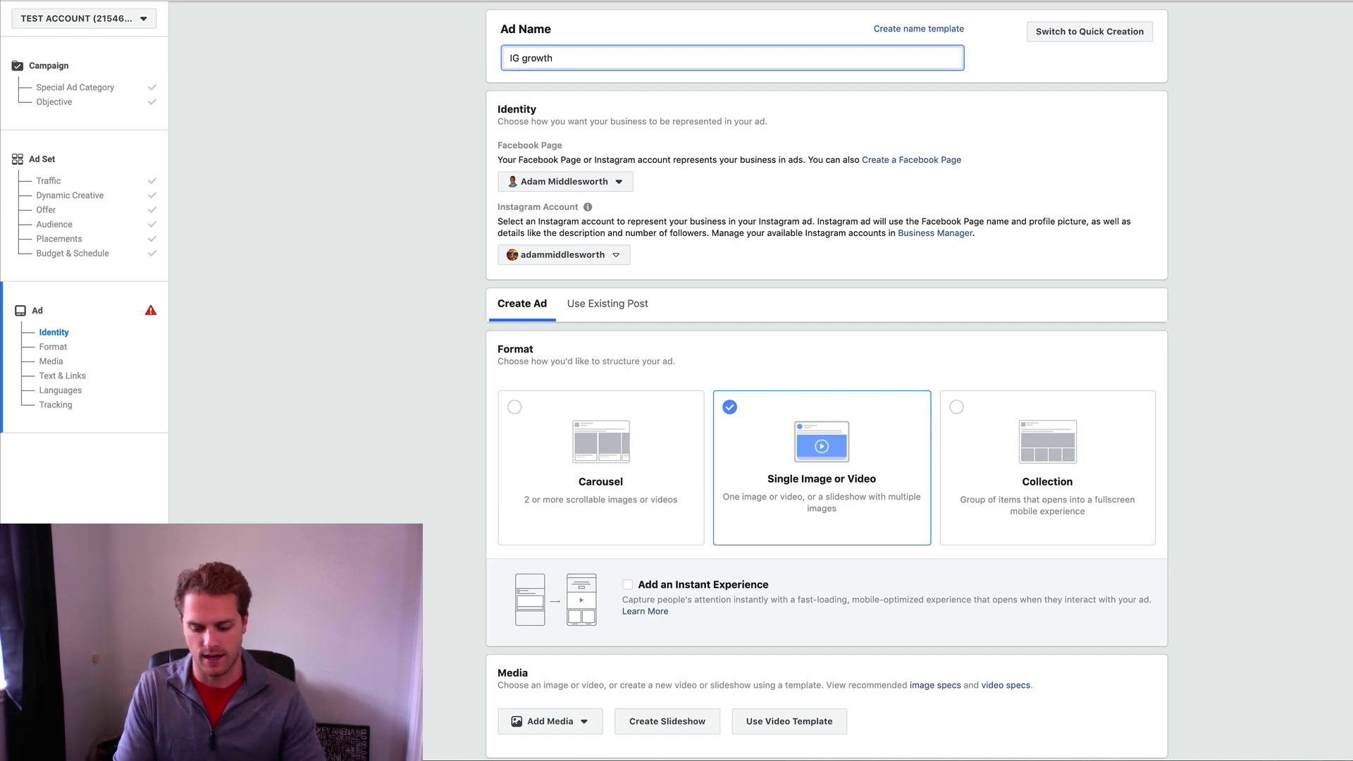
{"action": "type", "text": " (video)"}
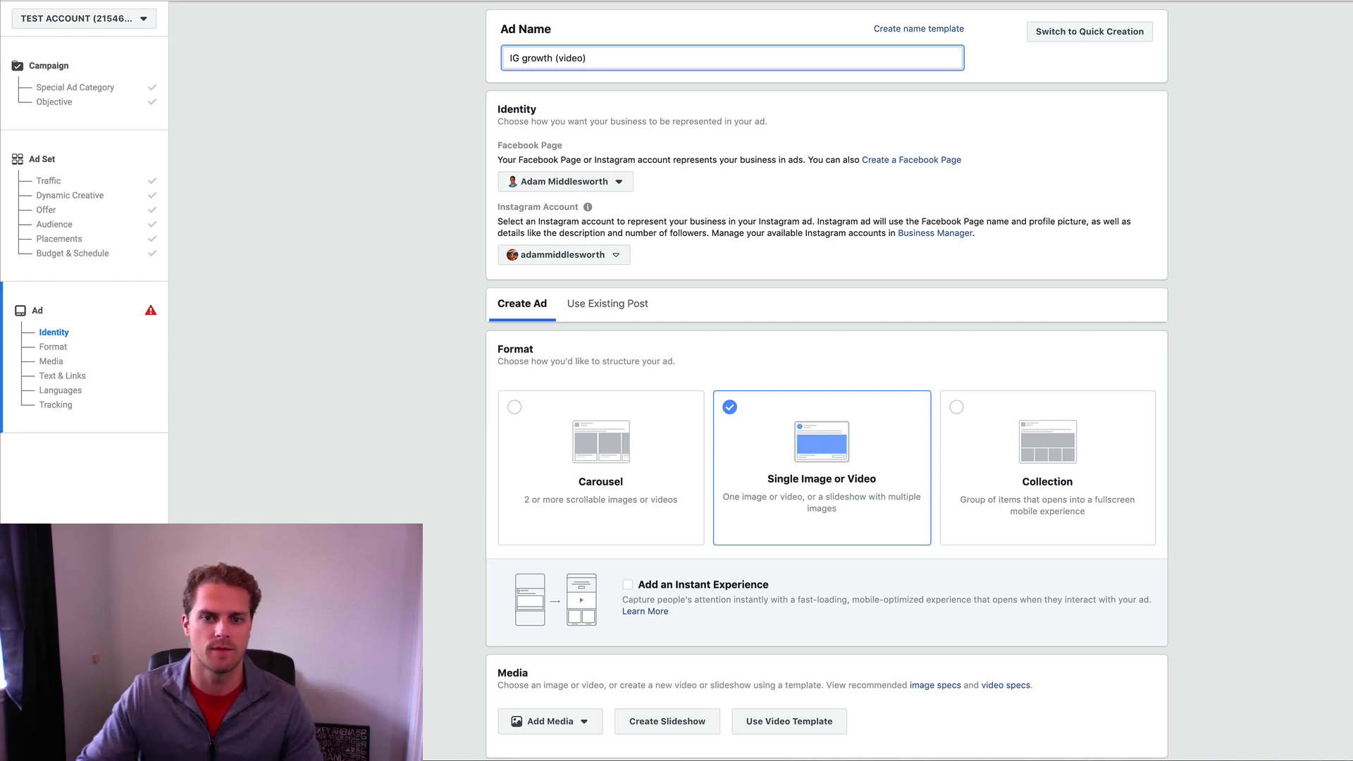
{"action": "left_click", "coordinate": [347, 329]}
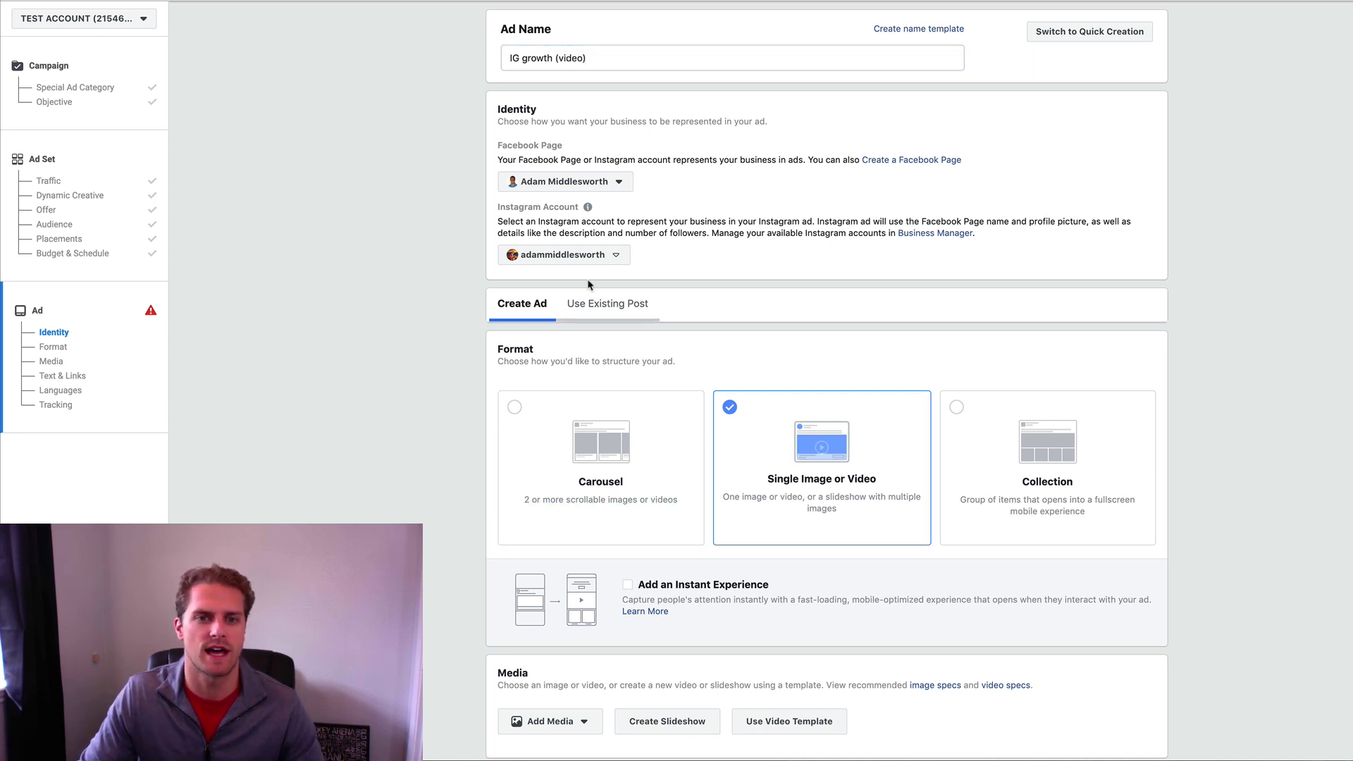
{"action": "left_click", "coordinate": [555, 258]}
{"action": "left_click", "coordinate": [386, 267]}
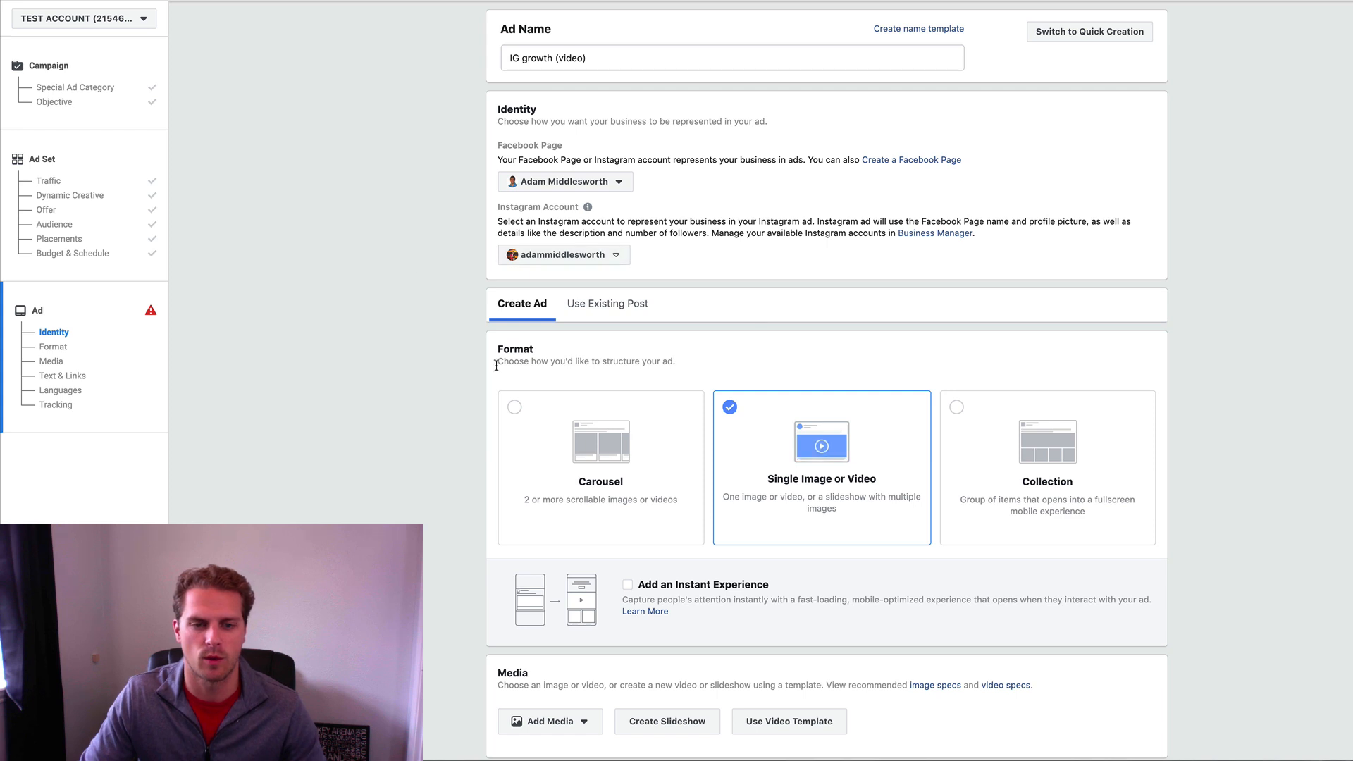
{"action": "scroll", "coordinate": [444, 361], "scroll_direction": "down", "scroll_amount": 5}
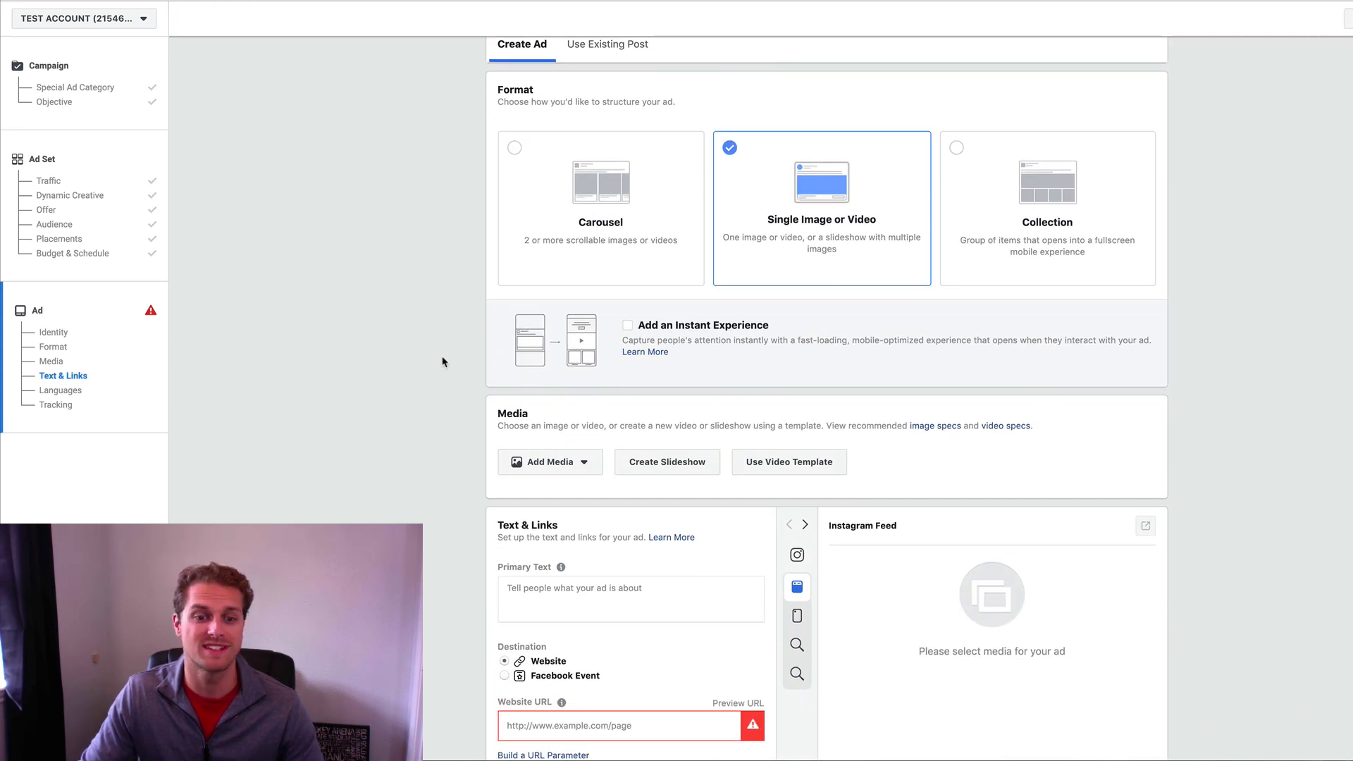
{"action": "scroll", "coordinate": [560, 585], "scroll_direction": "down", "scroll_amount": 2}
{"action": "left_click", "coordinate": [545, 641]}
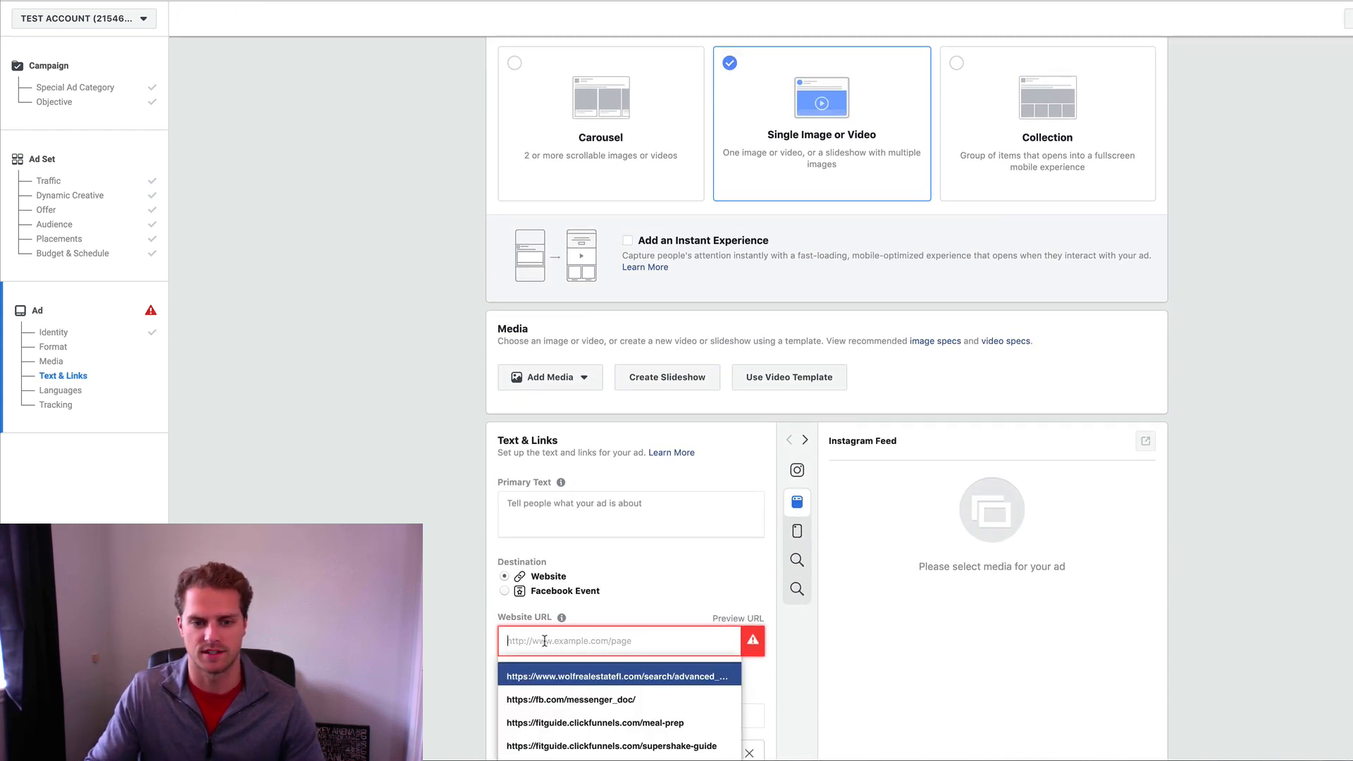
{"action": "type", "text": "www."}
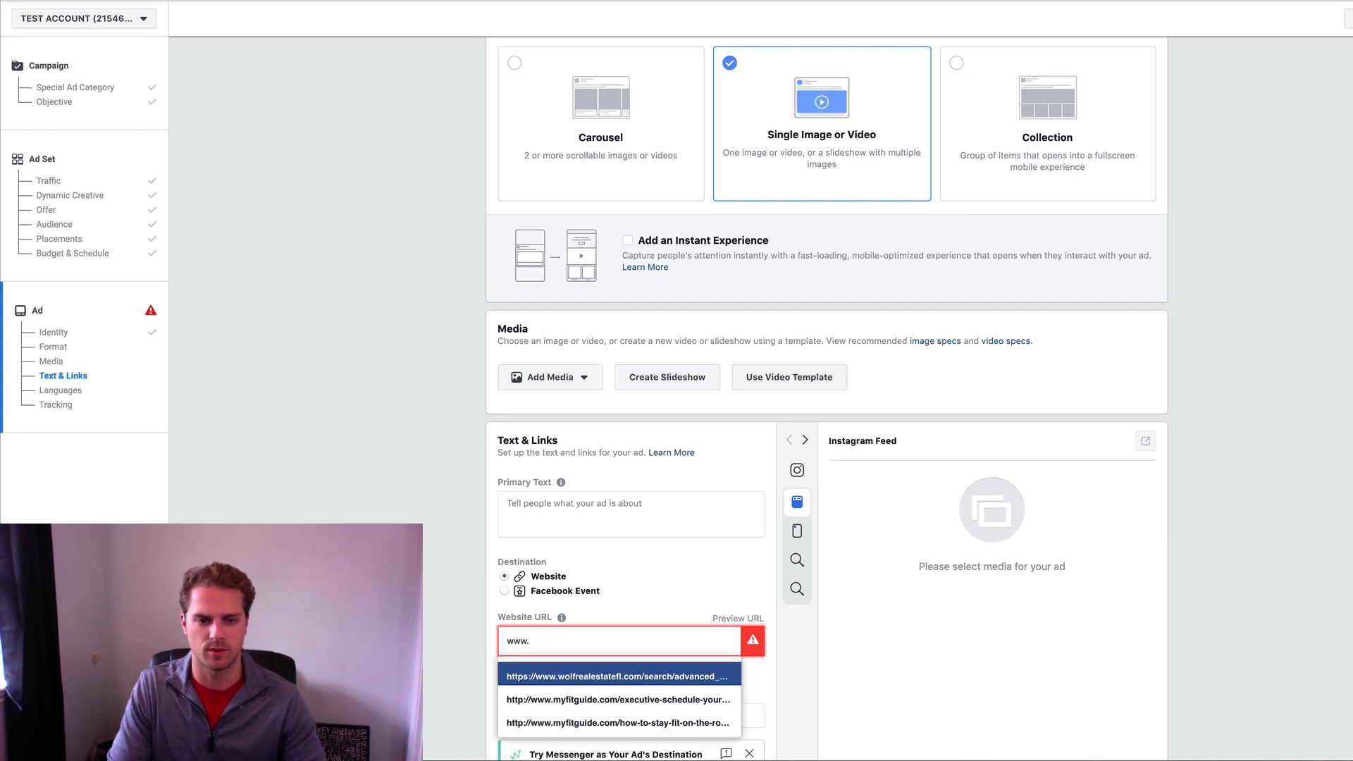
{"action": "type", "text": "instagram"}
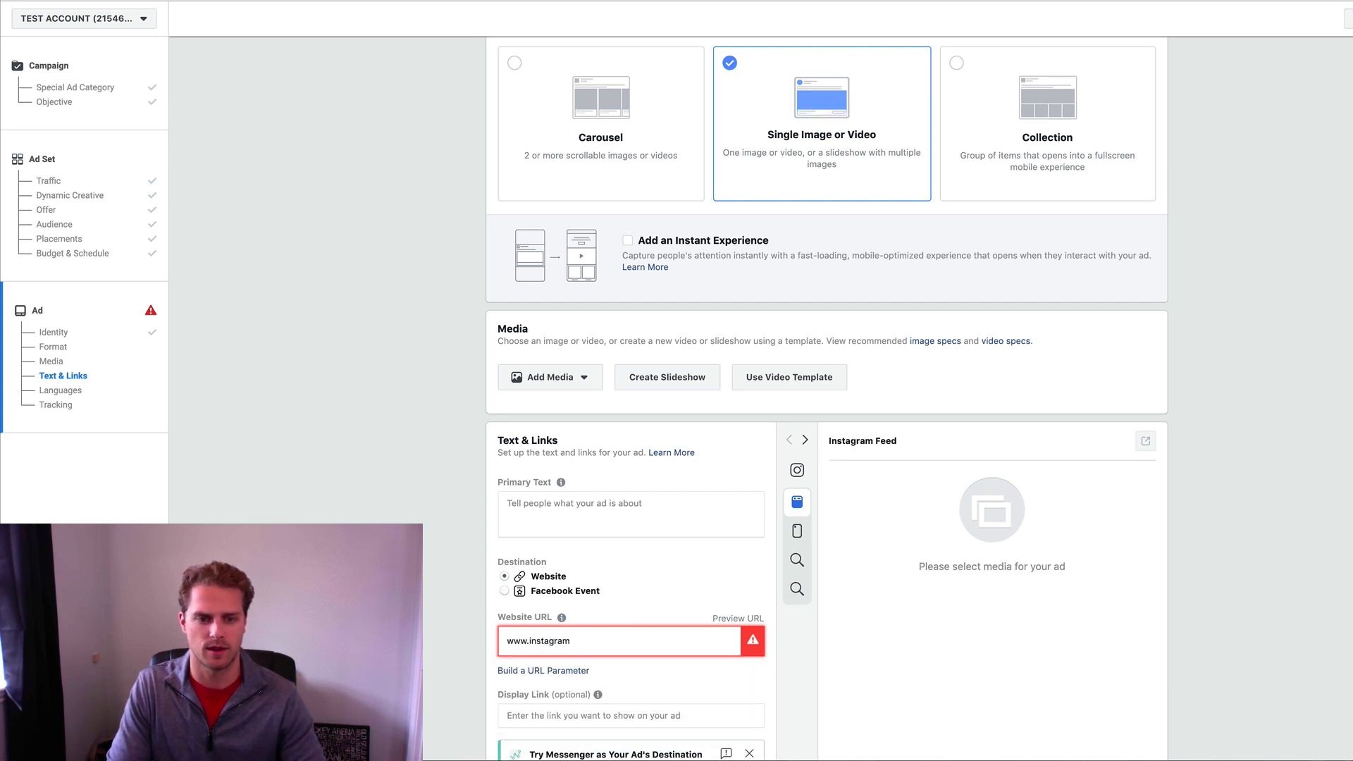
{"action": "type", "text": ".com/adammiddlesworth"}
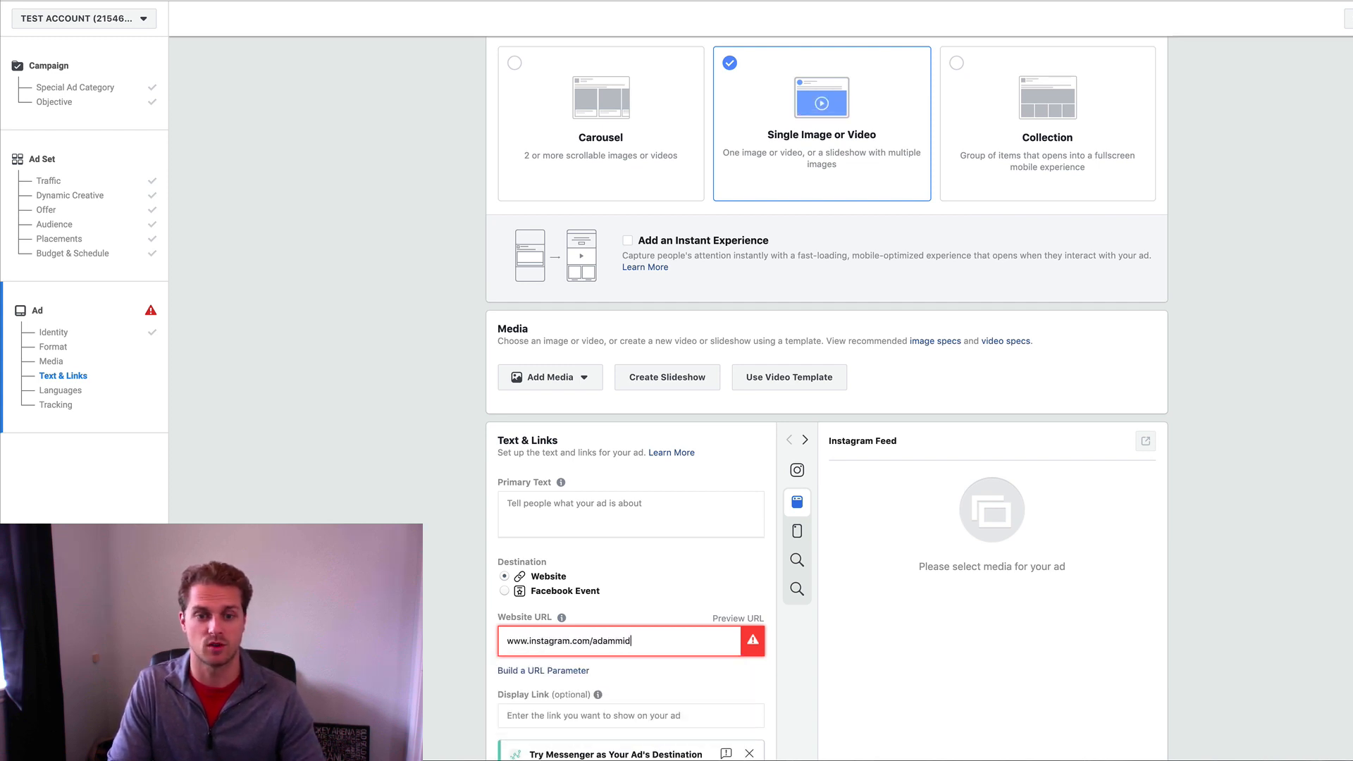
Step: Copy the entered Instagram profile URL and open it in a new browser tab to test it
{"action": "triple_click", "coordinate": [573, 641]}
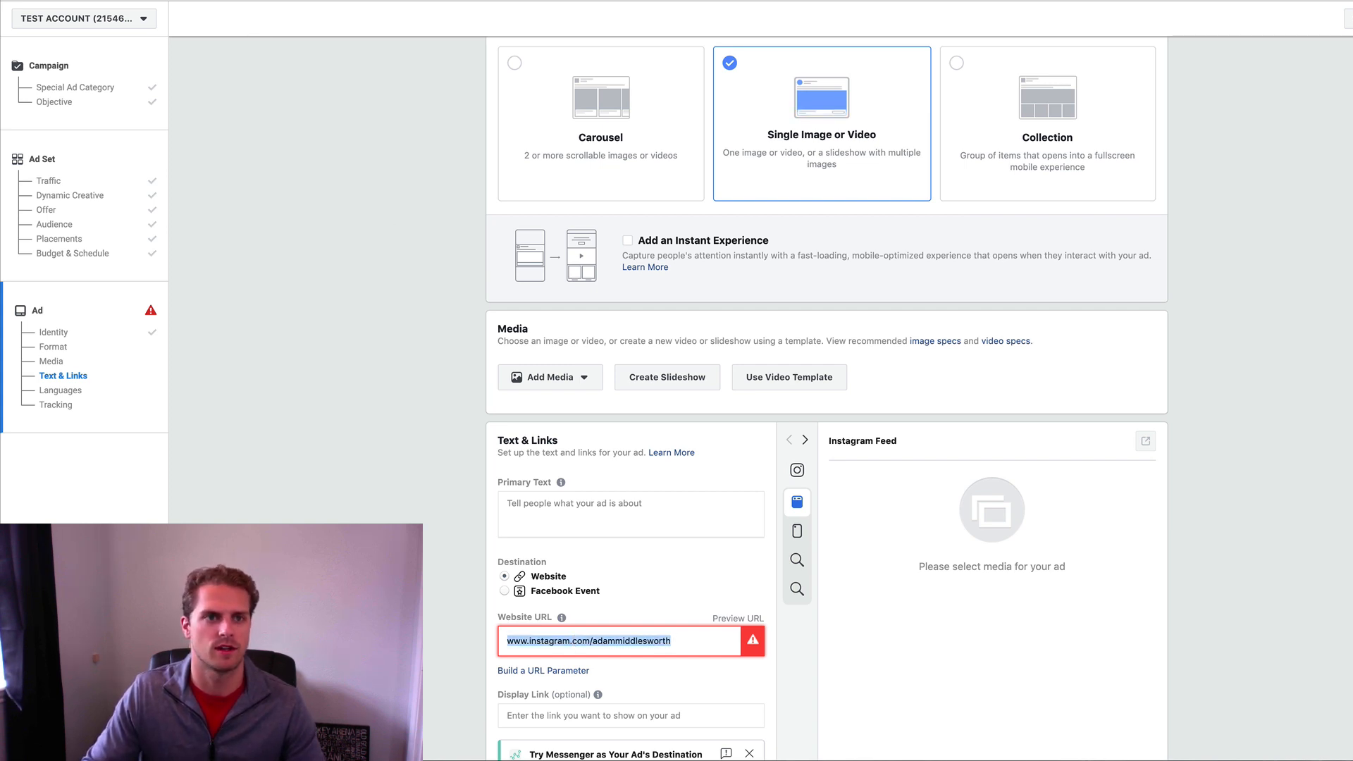
{"action": "key", "text": "ctrl+c"}
{"action": "key", "text": "ctrl+t"}
{"action": "key", "text": "ctrl+v"}
{"action": "key", "text": "Return"}
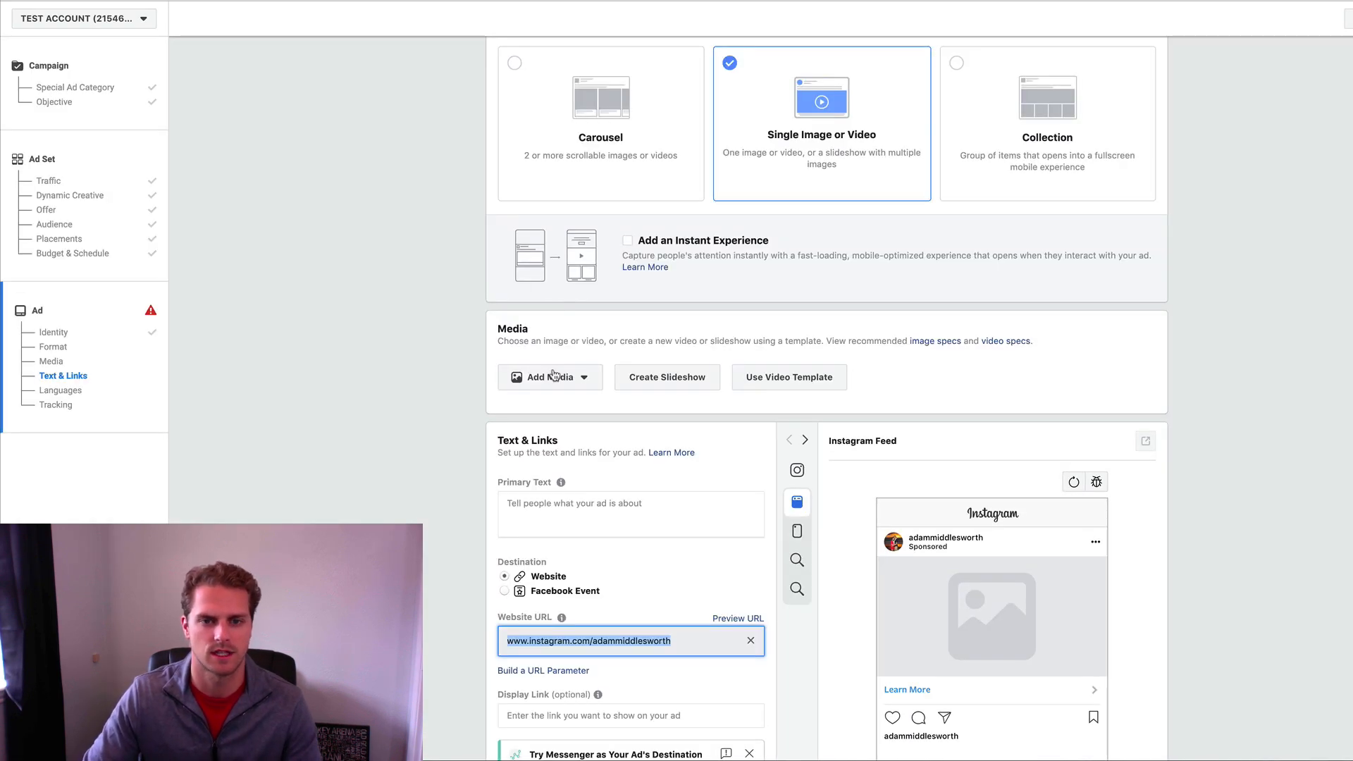
Step: Add the page video "Target Sellers with Facebook Ads" as the ad's media
{"action": "left_click", "coordinate": [572, 378]}
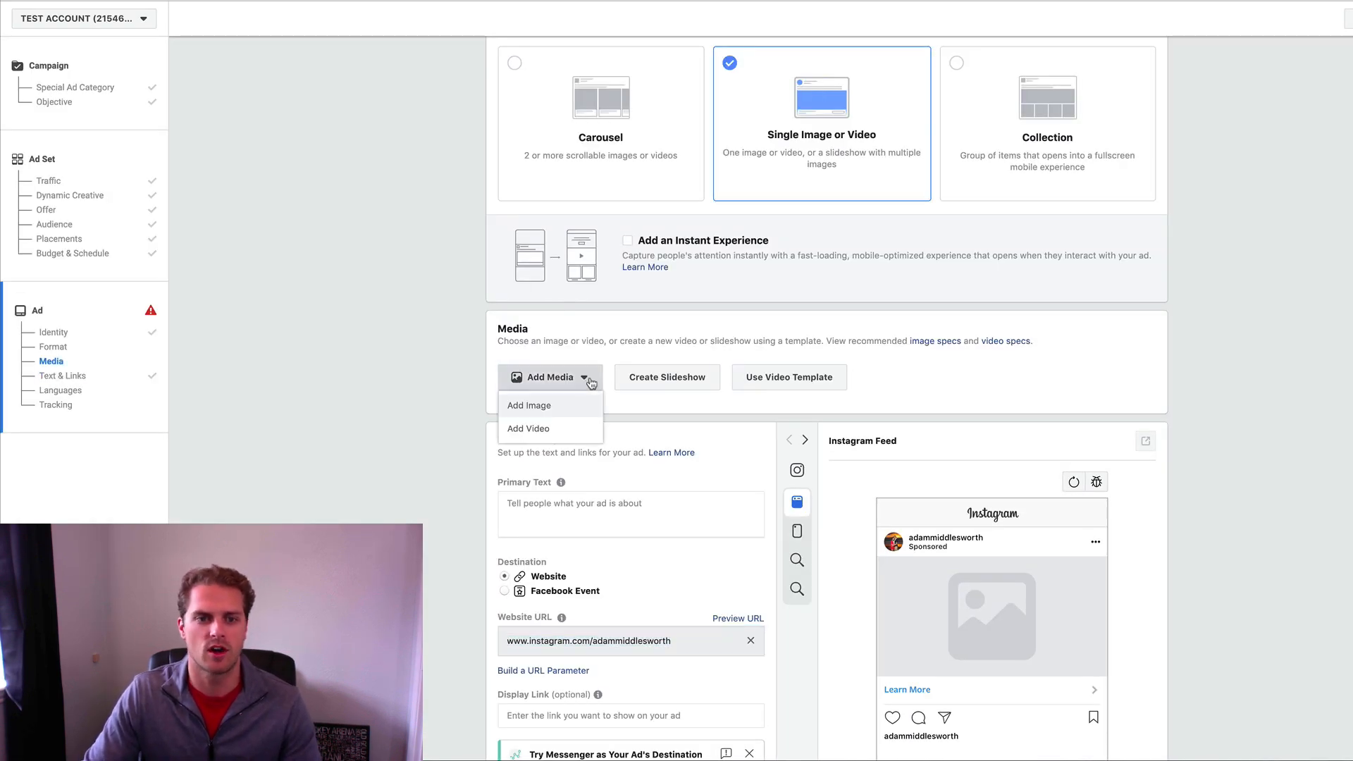
{"action": "left_click", "coordinate": [550, 428]}
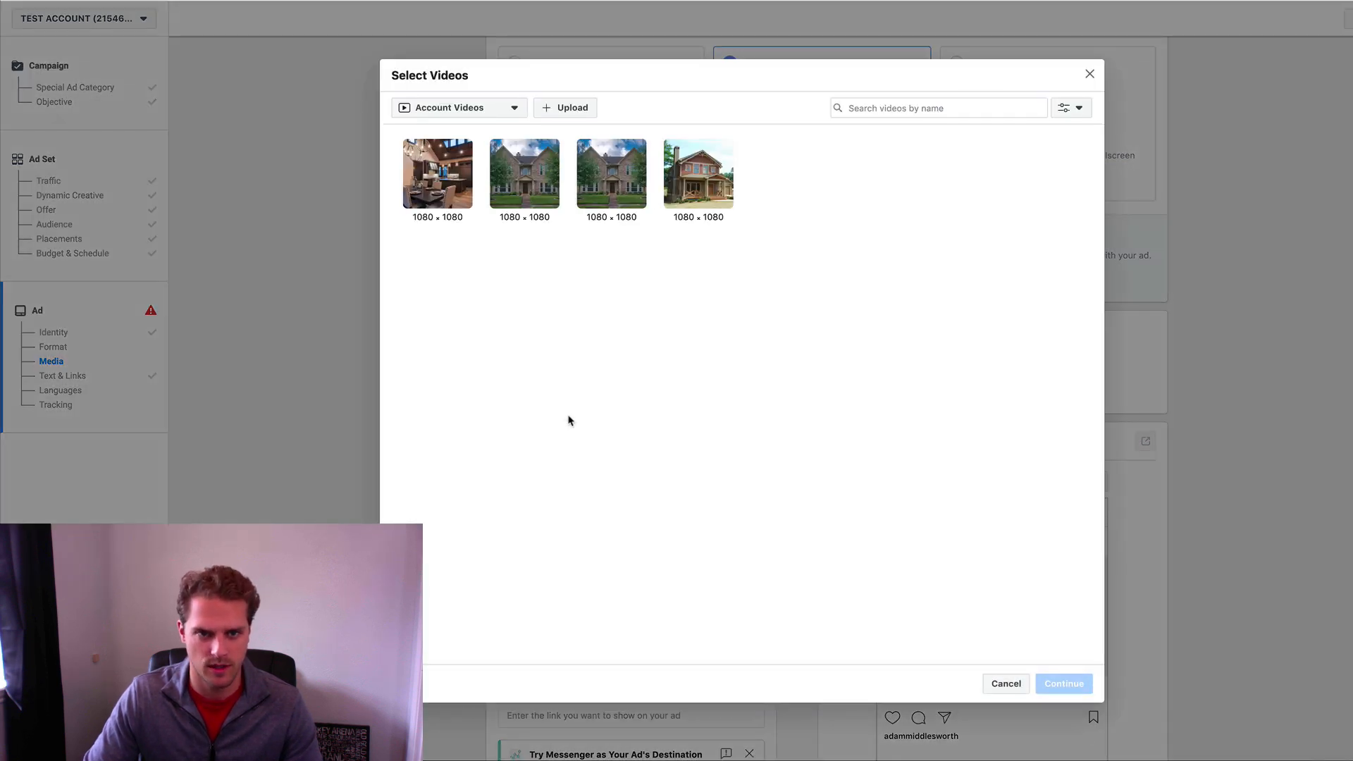
{"action": "left_click", "coordinate": [500, 115]}
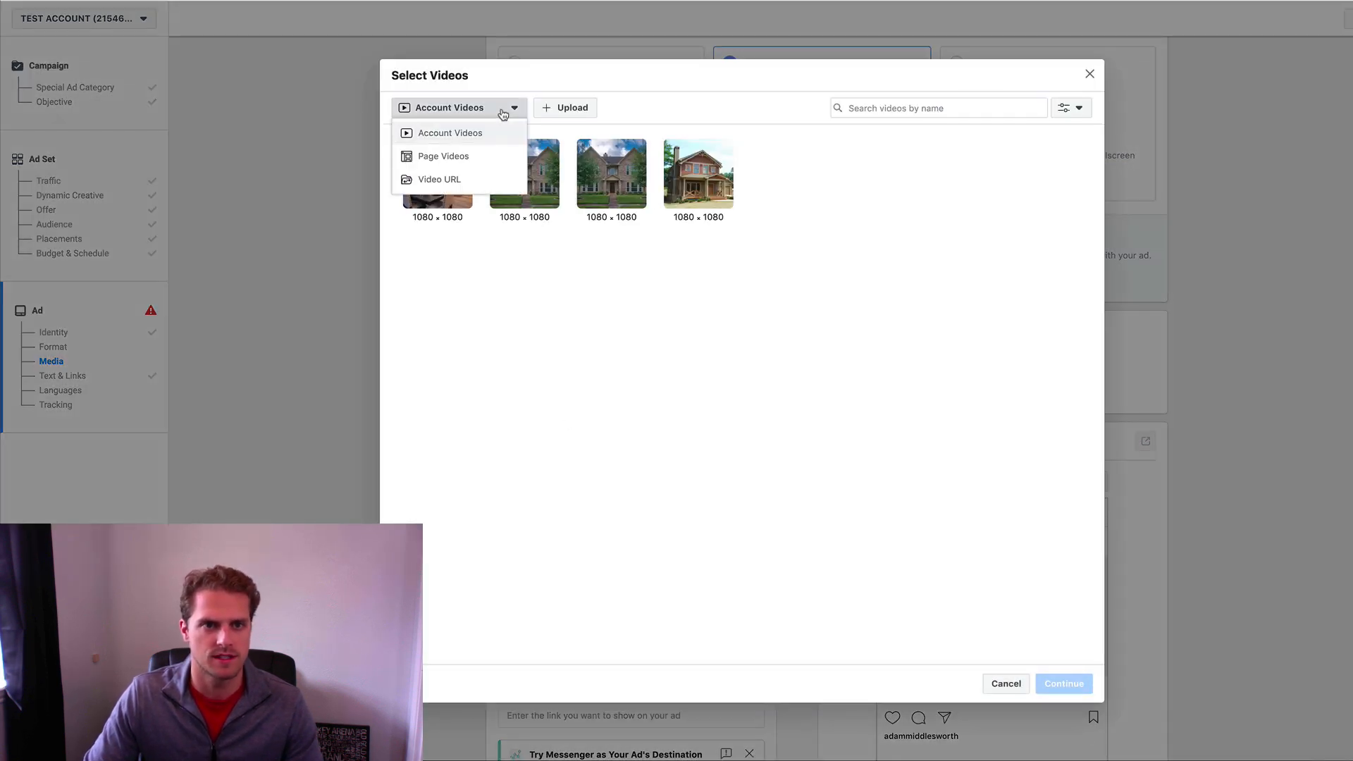
{"action": "left_click", "coordinate": [453, 159]}
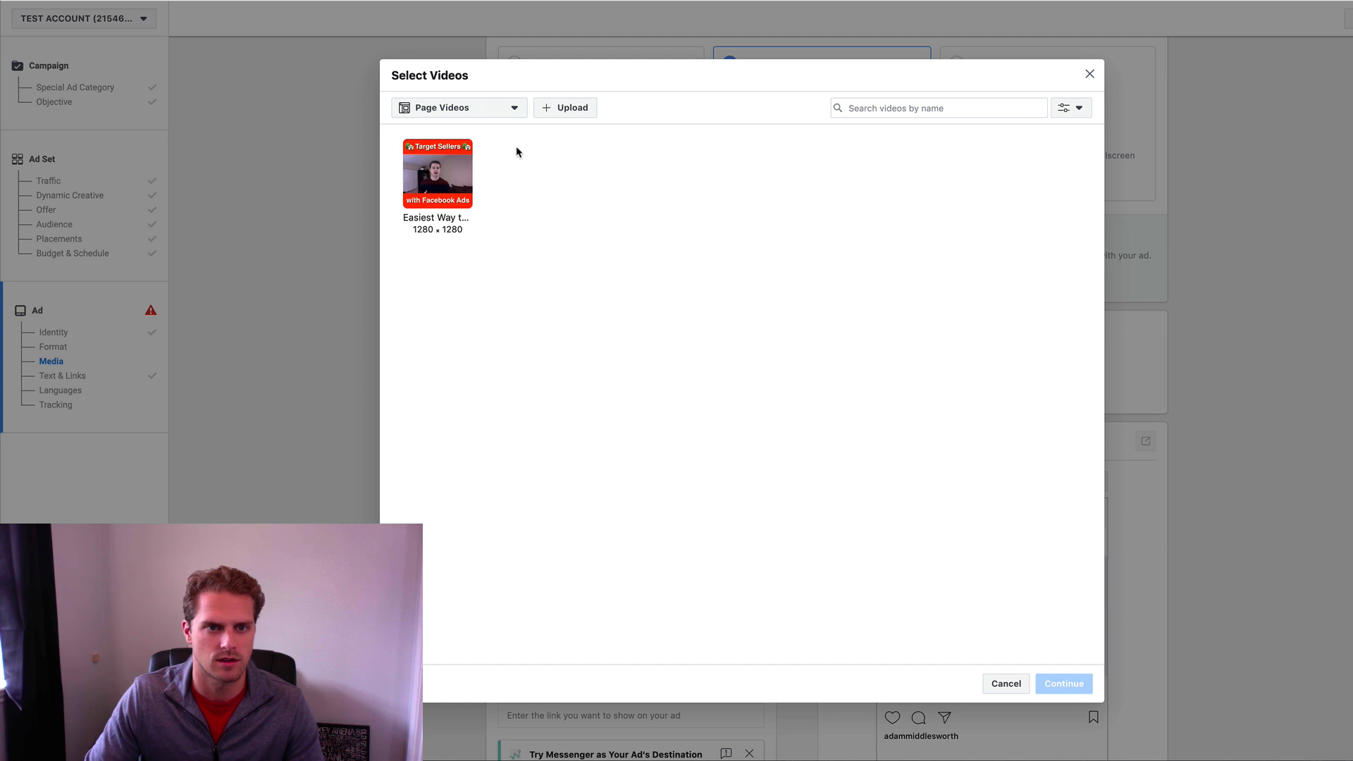
{"action": "left_click", "coordinate": [461, 171]}
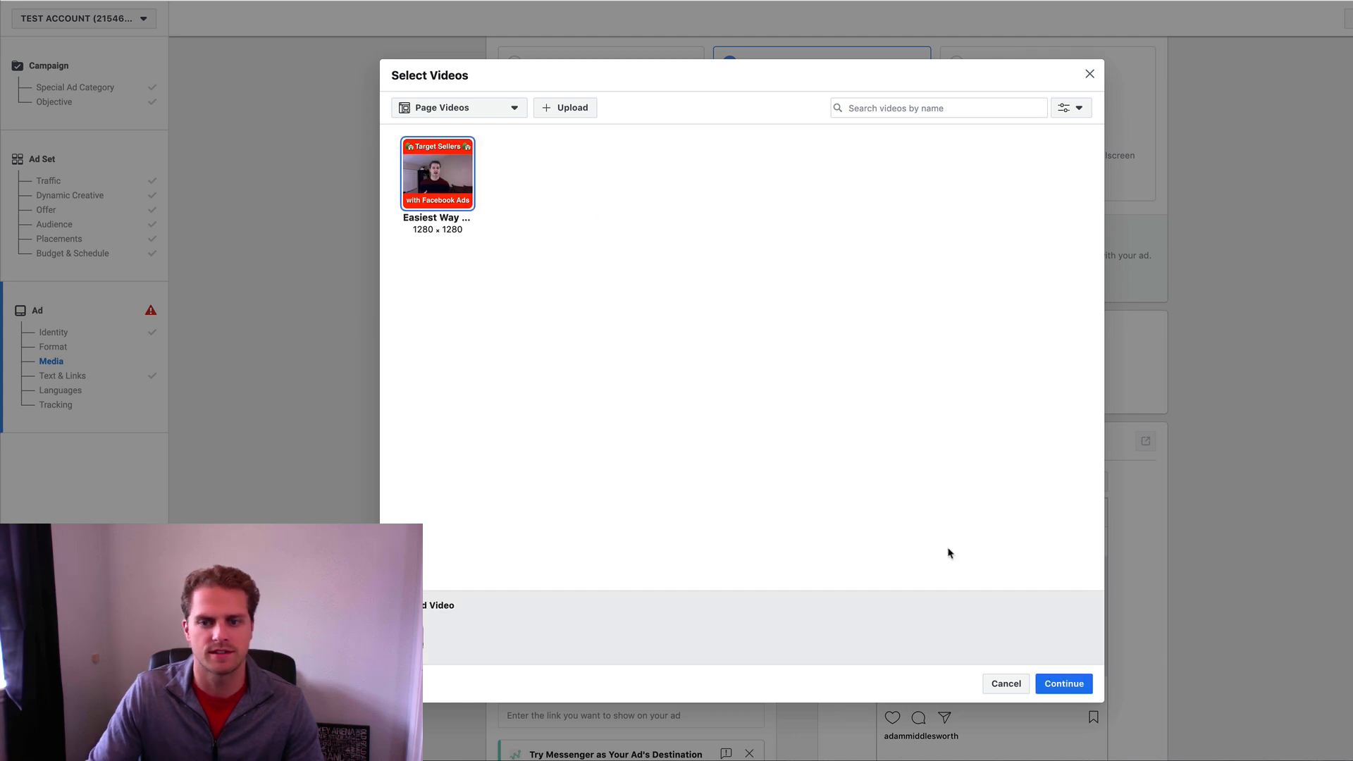
{"action": "left_click", "coordinate": [1064, 683]}
Step: Check the ad's Instagram Feed preview and its primary text field
{"action": "scroll", "coordinate": [382, 424], "scroll_direction": "down", "scroll_amount": 7}
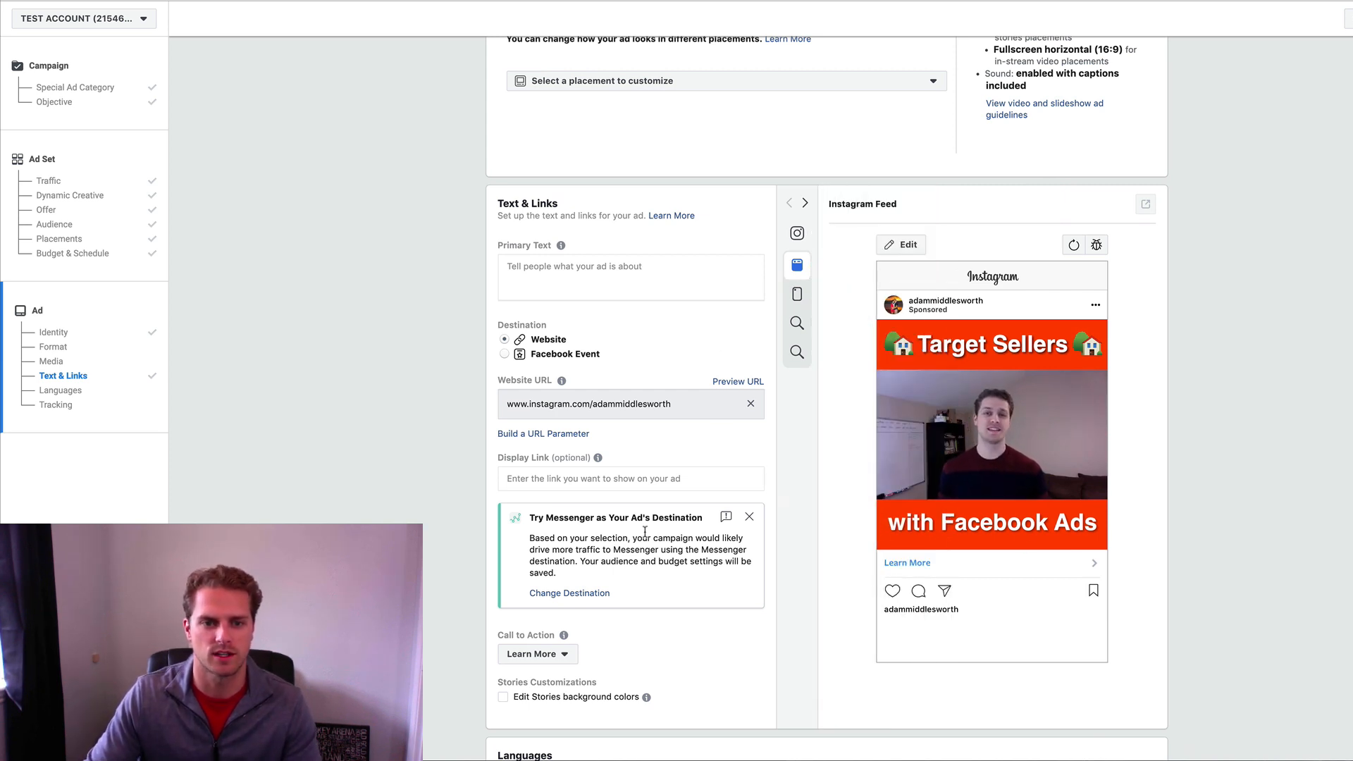
{"action": "left_click", "coordinate": [556, 276]}
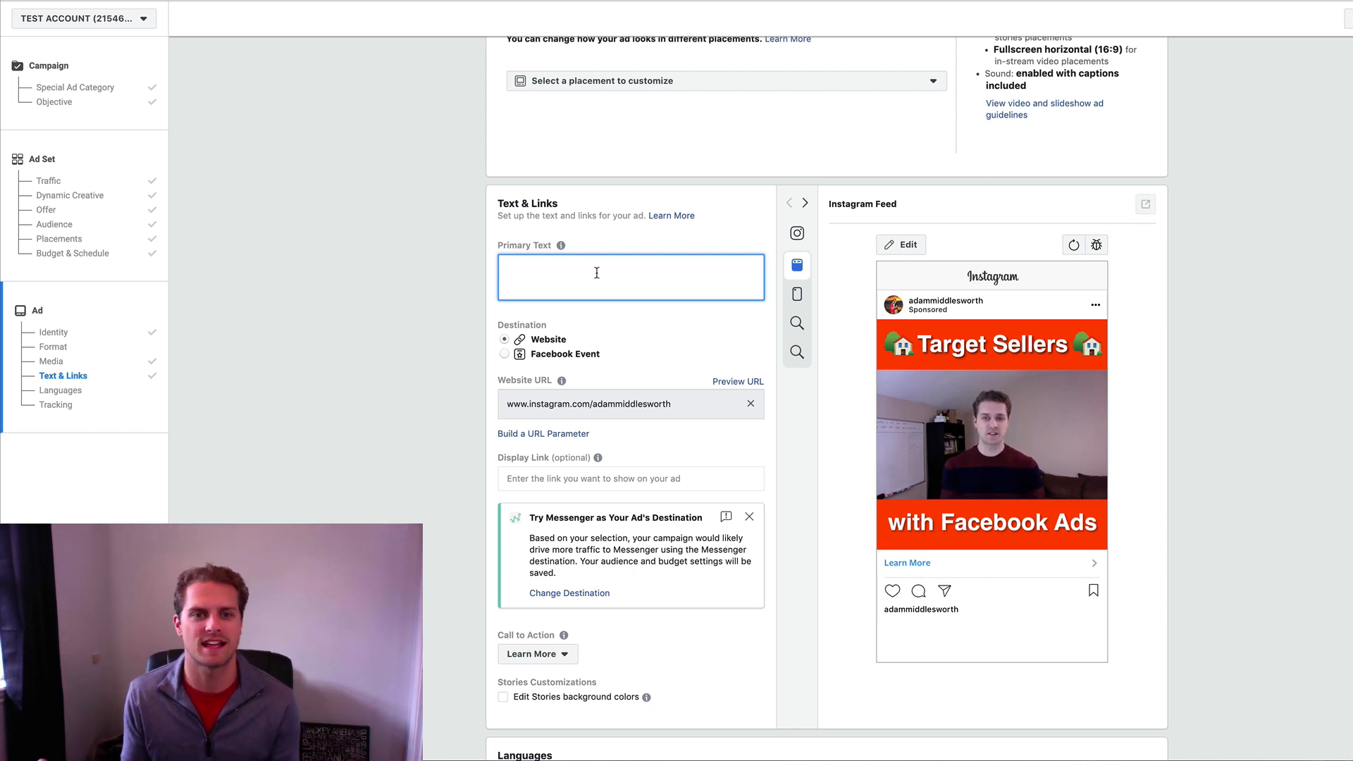
{"action": "left_click", "coordinate": [1219, 472]}
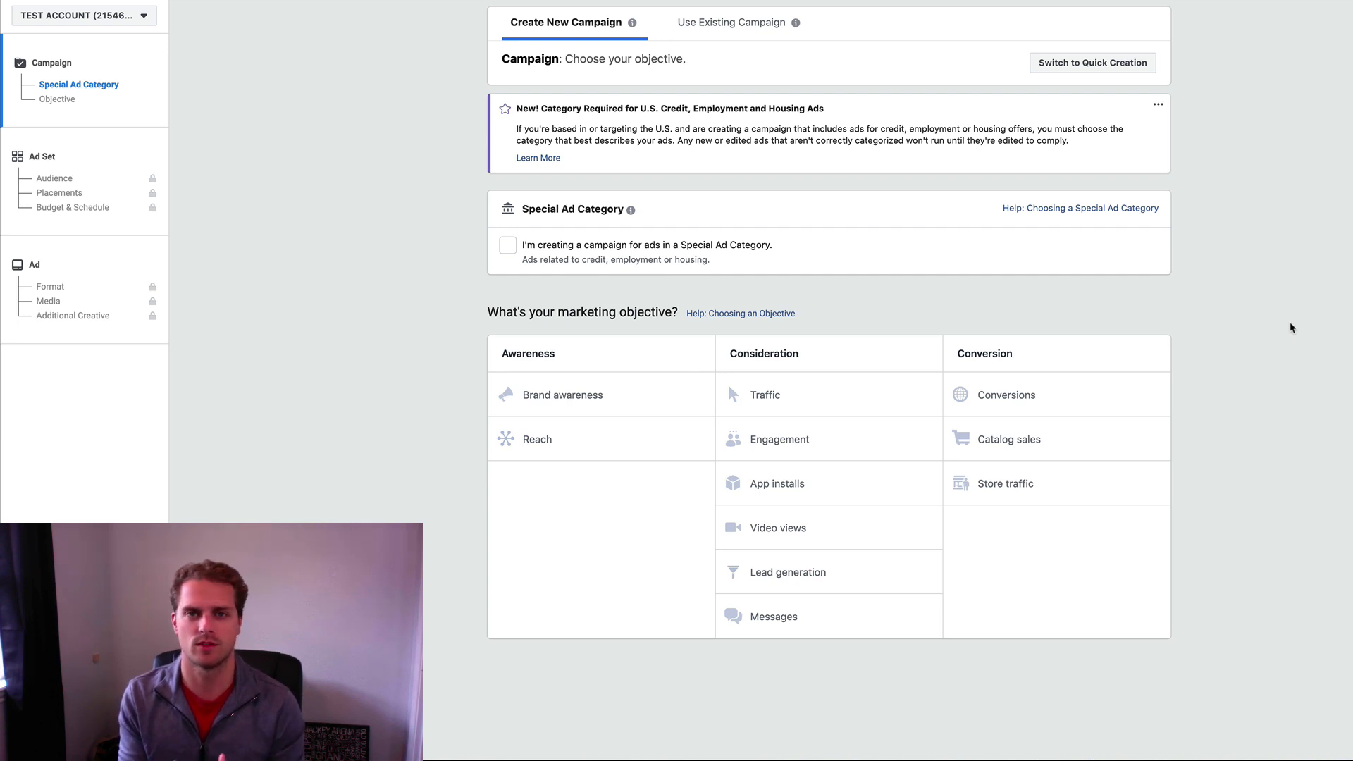
Step: Choose Engagement as the new campaign's objective and name the campaign "IG engagement"
{"action": "left_click", "coordinate": [834, 441]}
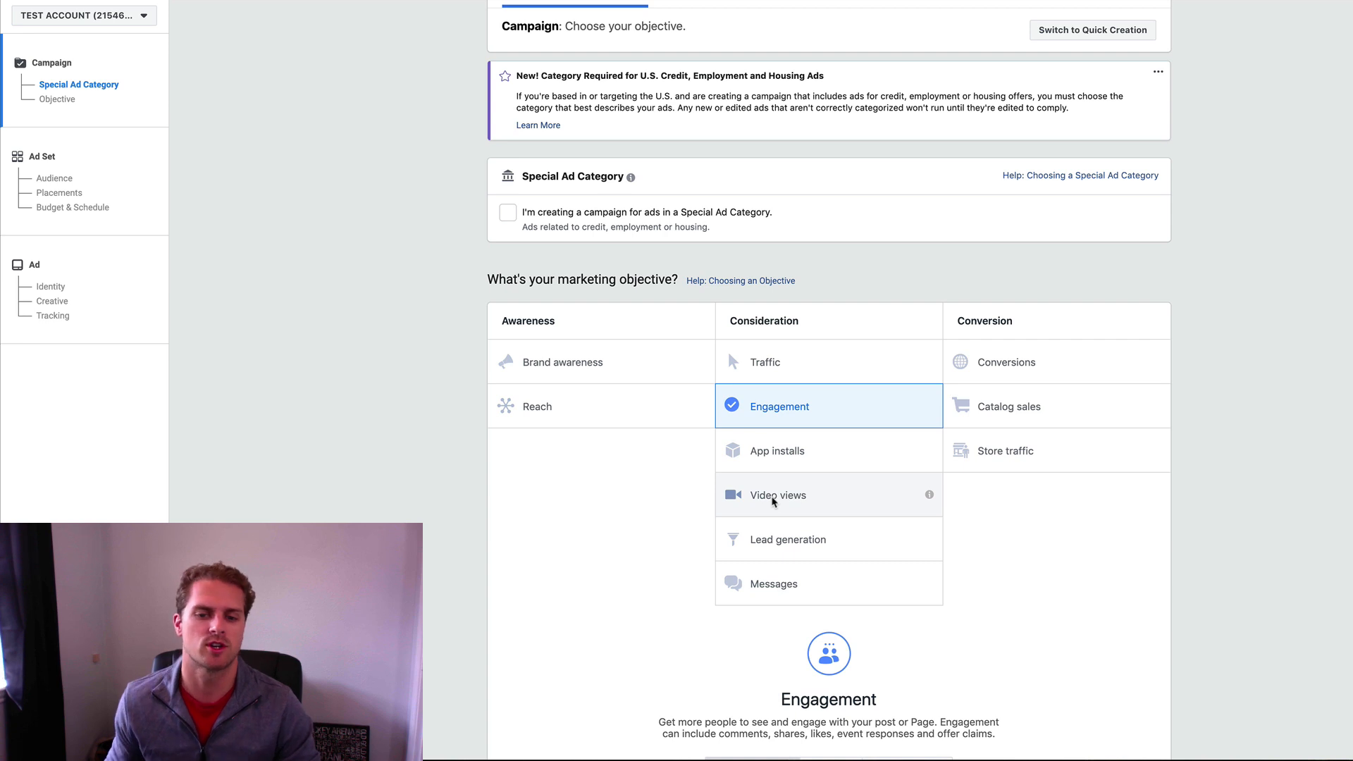
{"action": "scroll", "coordinate": [954, 544], "scroll_direction": "down", "scroll_amount": 3}
{"action": "scroll", "coordinate": [800, 637], "scroll_direction": "down", "scroll_amount": 2}
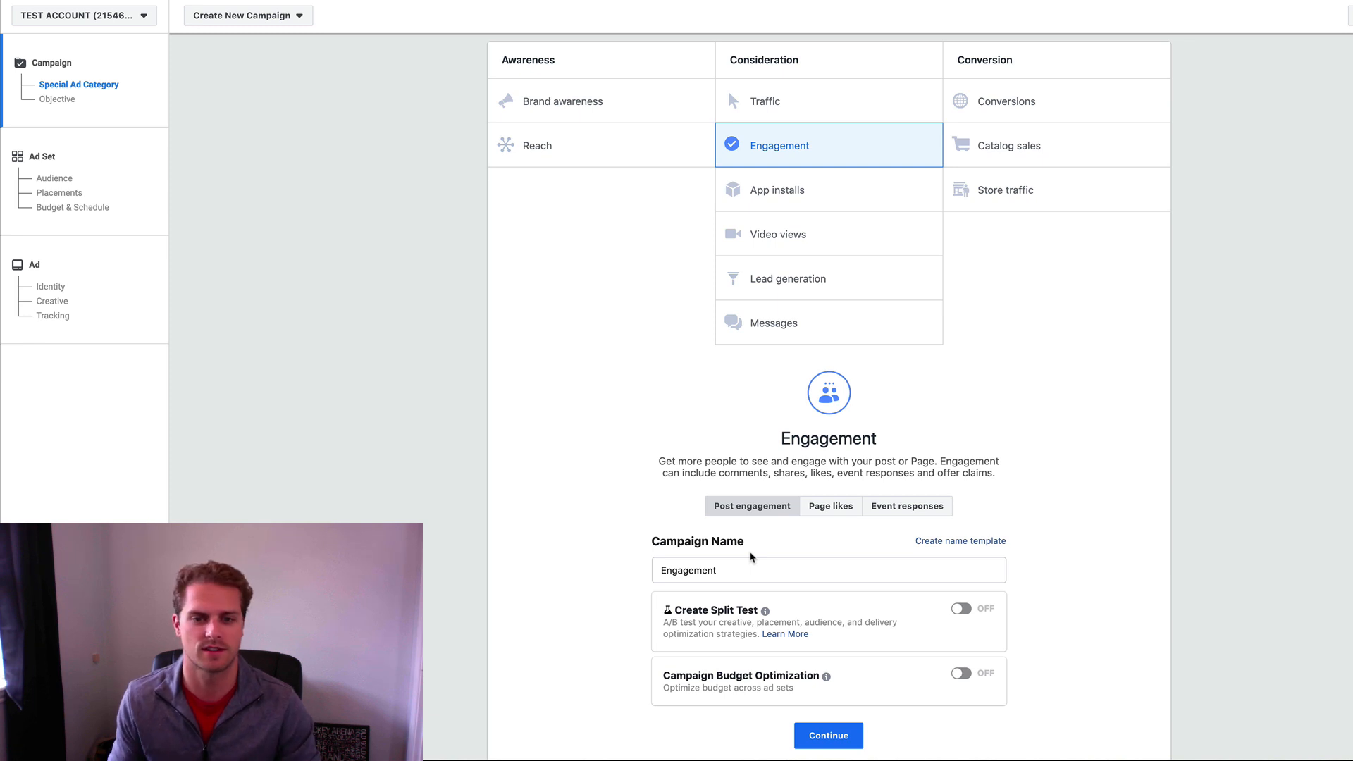
{"action": "double_click", "coordinate": [738, 569]}
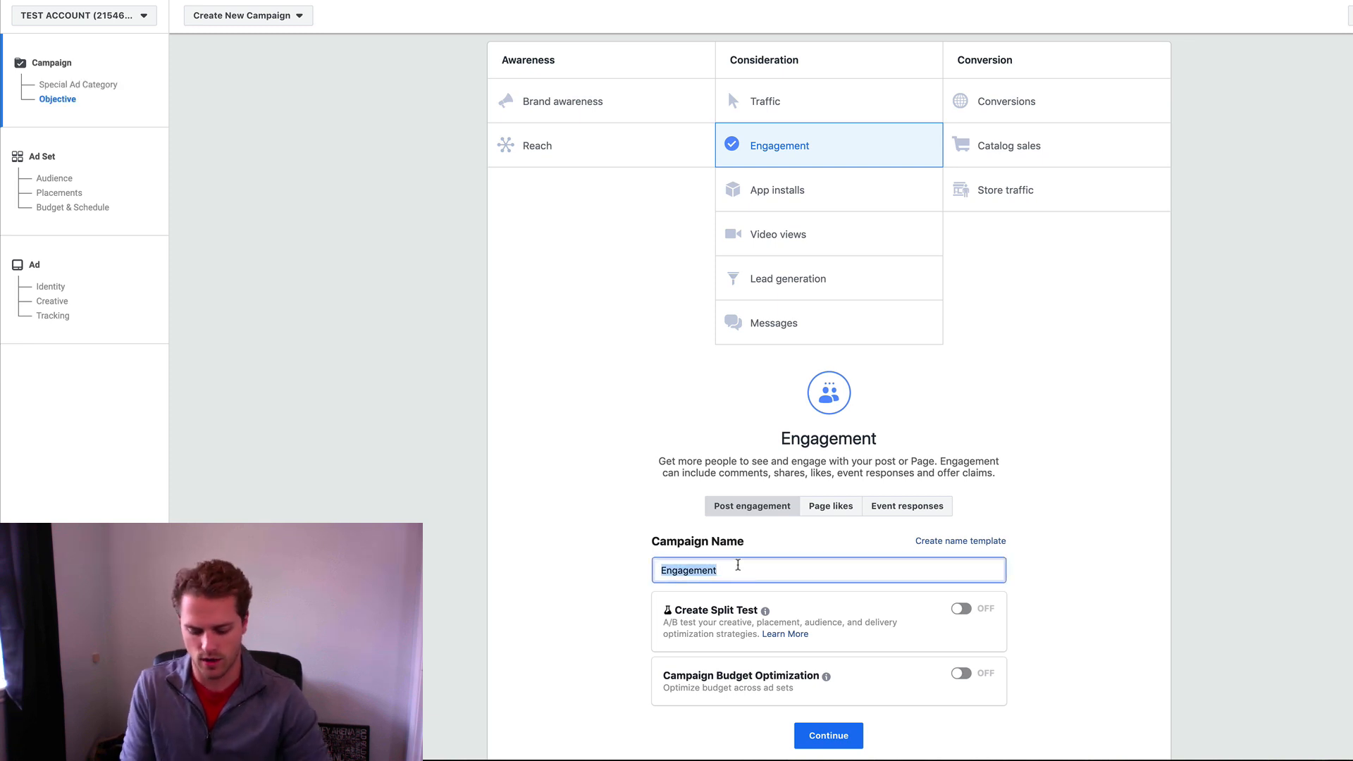
{"action": "type", "text": "IG egnage"}
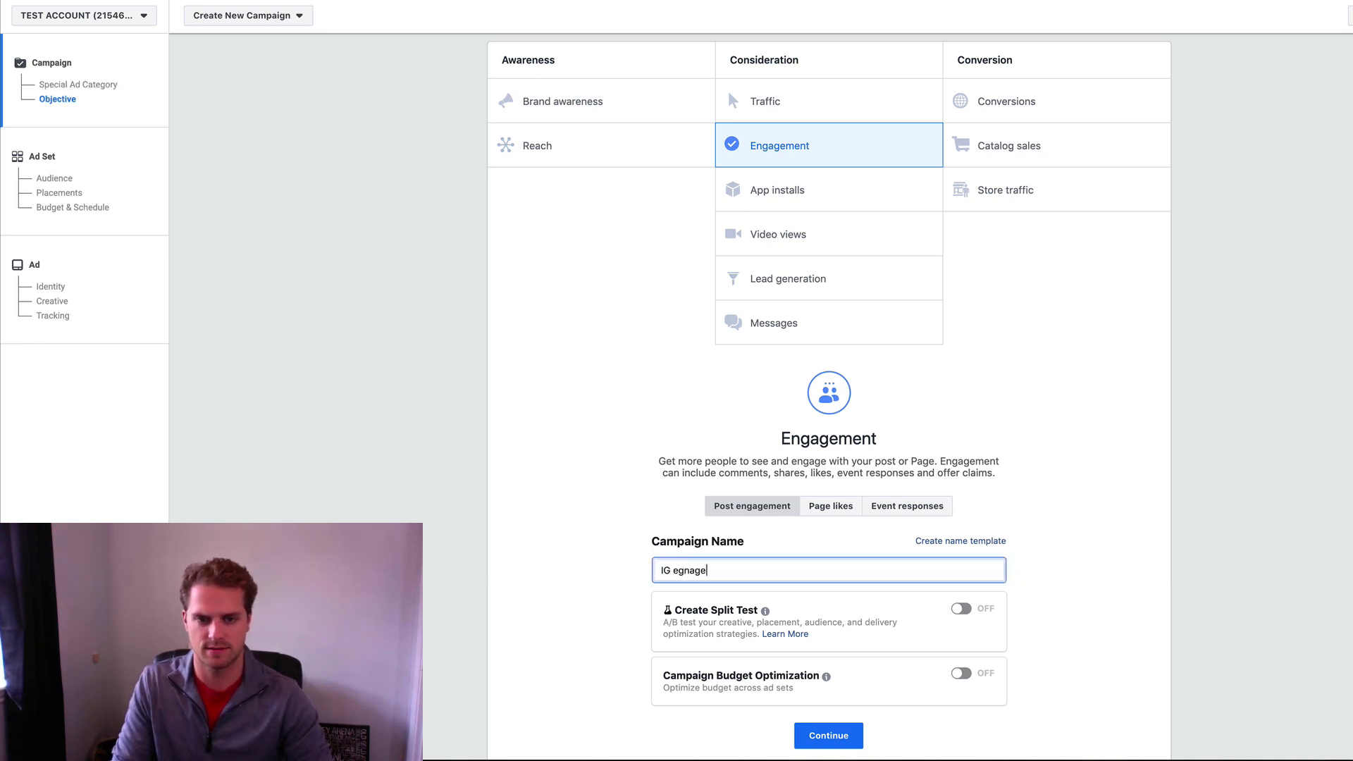
{"action": "type", "text": "agement"}
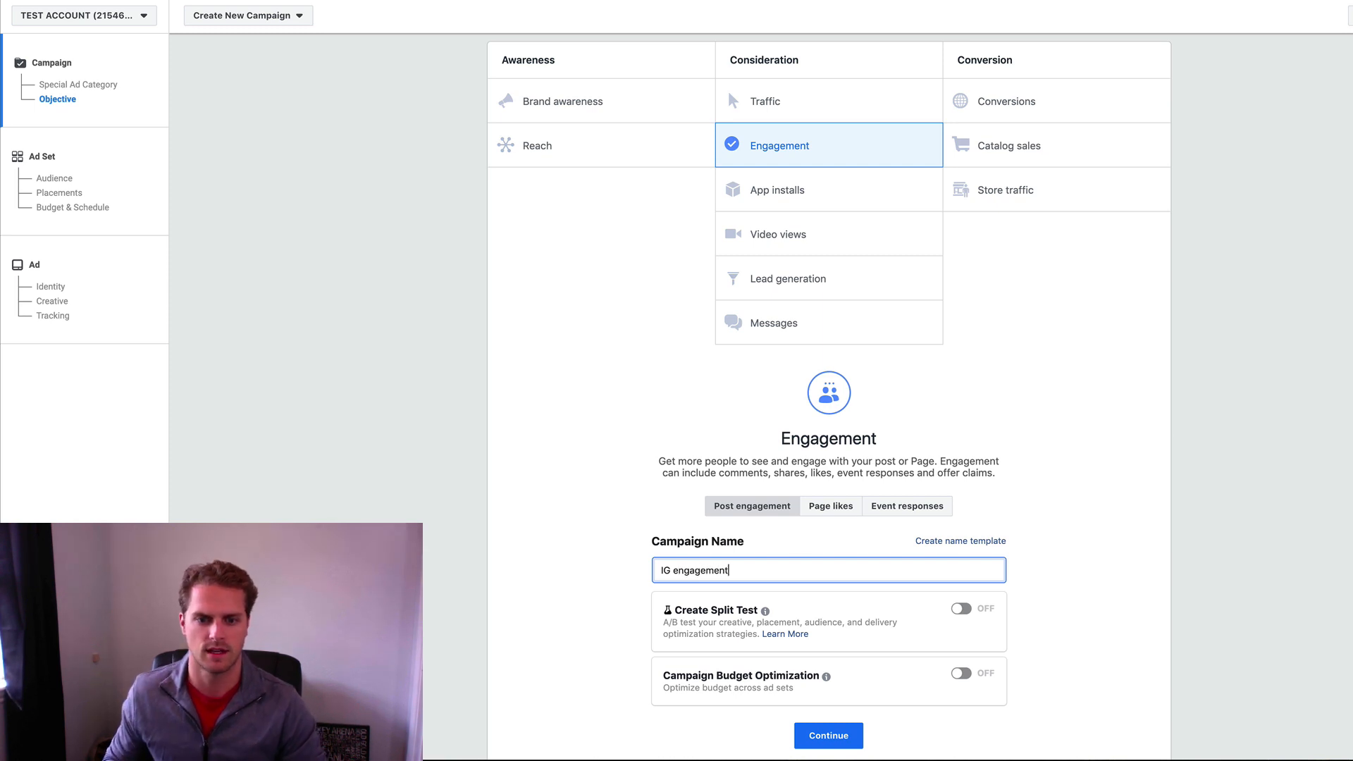
Step: Enable Campaign Budget Optimization with a daily budget of $15 and continue to the ad set
{"action": "scroll", "coordinate": [967, 582], "scroll_direction": "down", "scroll_amount": 2}
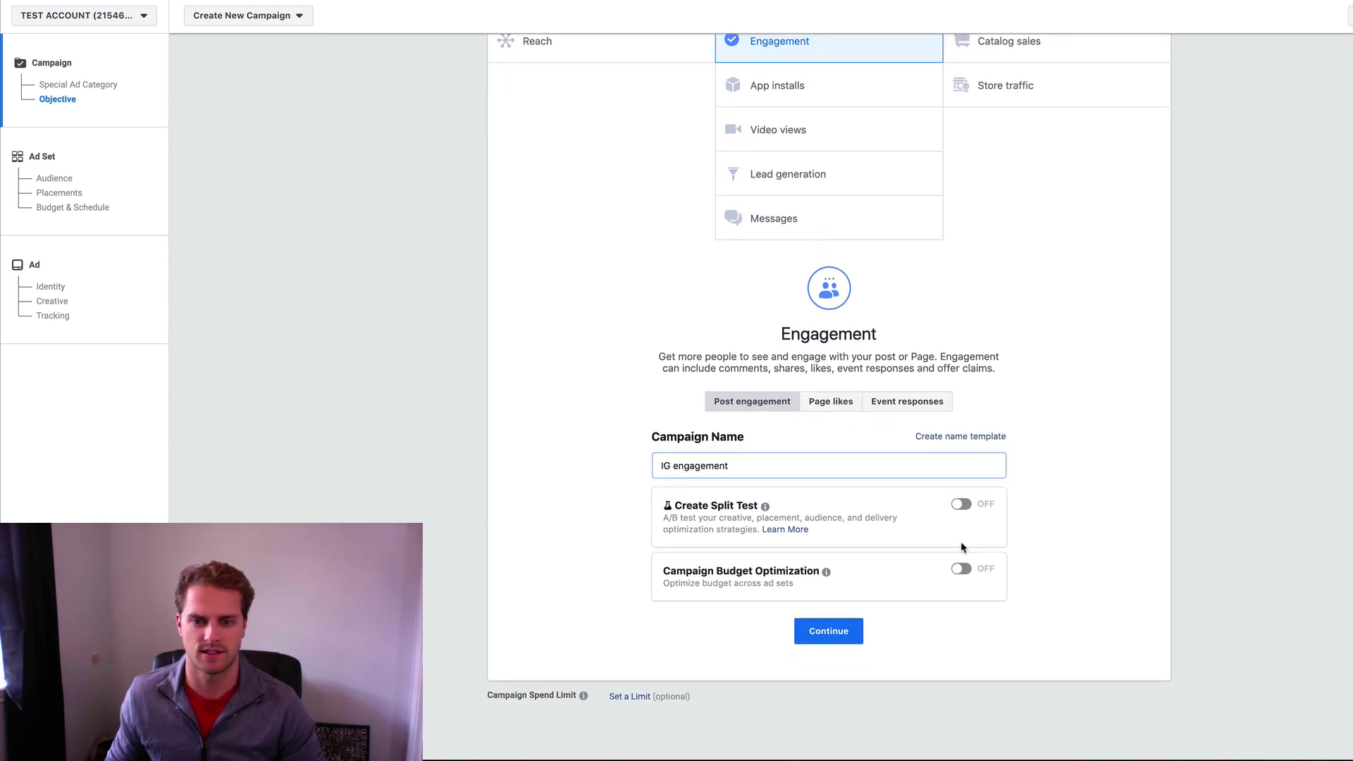
{"action": "left_click", "coordinate": [963, 568]}
{"action": "double_click", "coordinate": [943, 618]}
{"action": "type", "text": "15"}
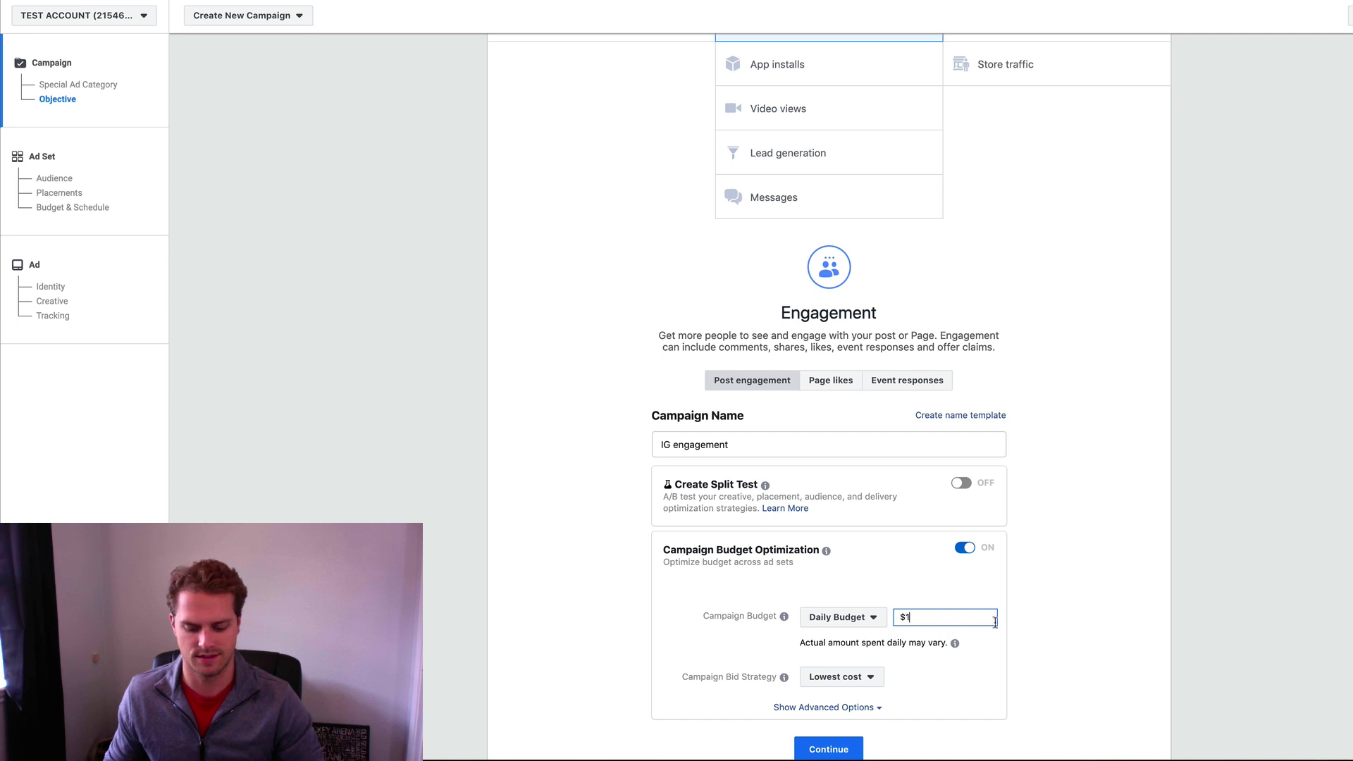
{"action": "left_click", "coordinate": [1085, 613]}
{"action": "scroll", "coordinate": [993, 630], "scroll_direction": "down", "scroll_amount": 2}
{"action": "left_click", "coordinate": [829, 610]}
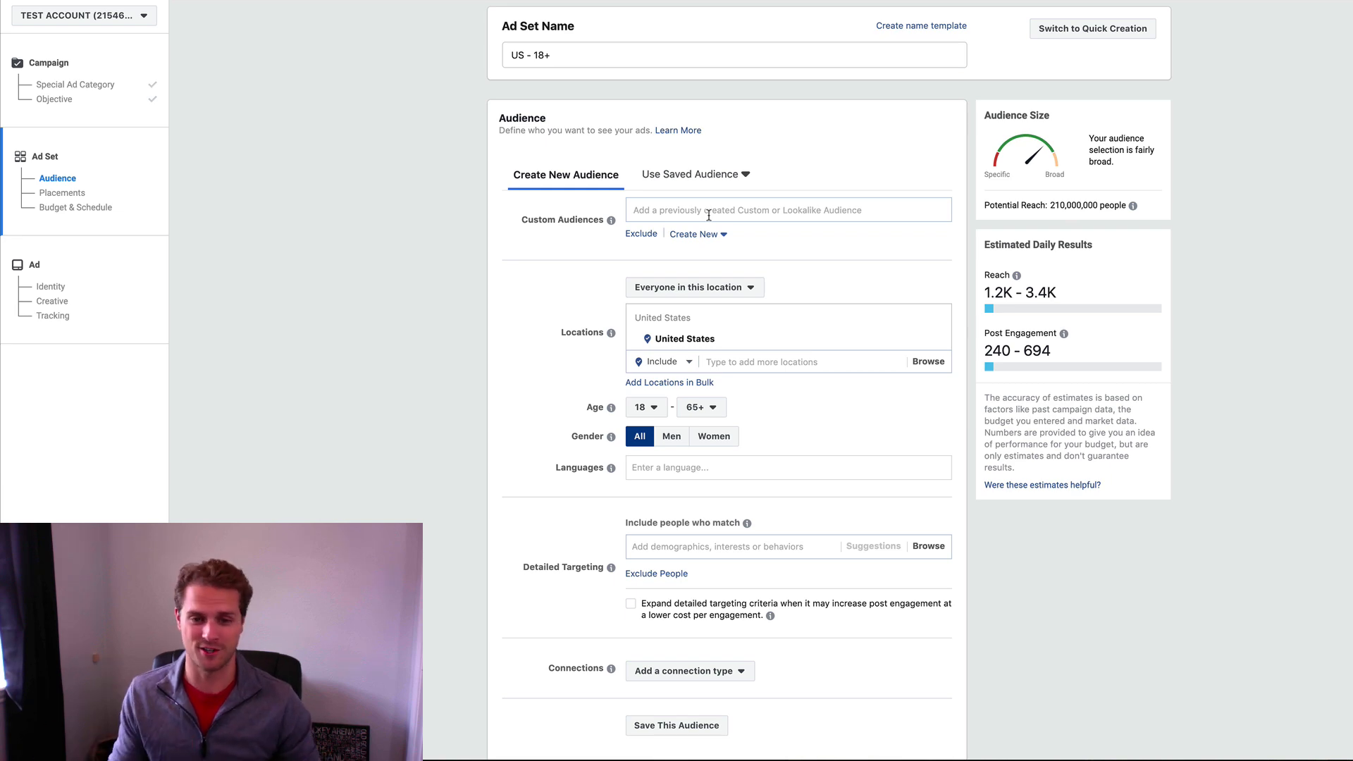
Step: Switch the engagement ad set to manual placements and exclude Facebook and Audience Network, keeping only Instagram
{"action": "scroll", "coordinate": [894, 372], "scroll_direction": "down", "scroll_amount": 10}
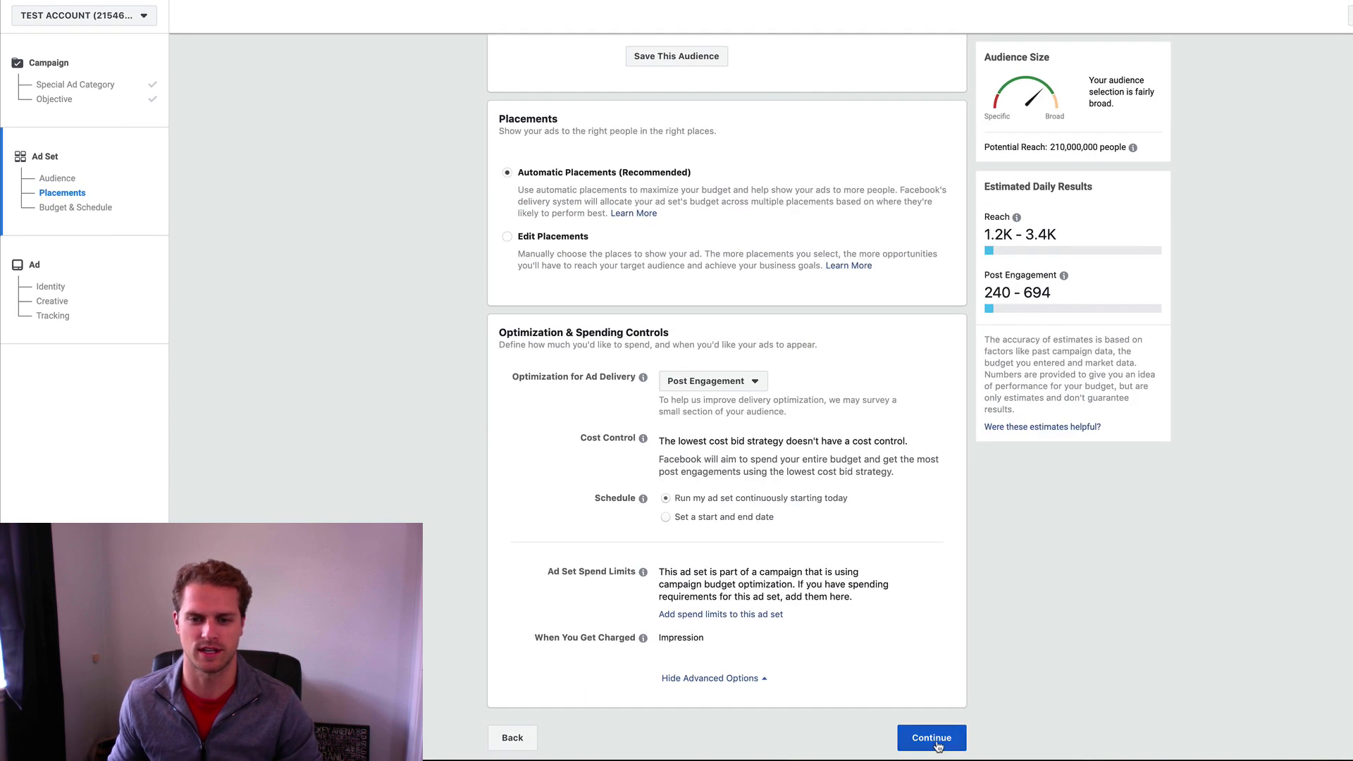
{"action": "left_click", "coordinate": [508, 238]}
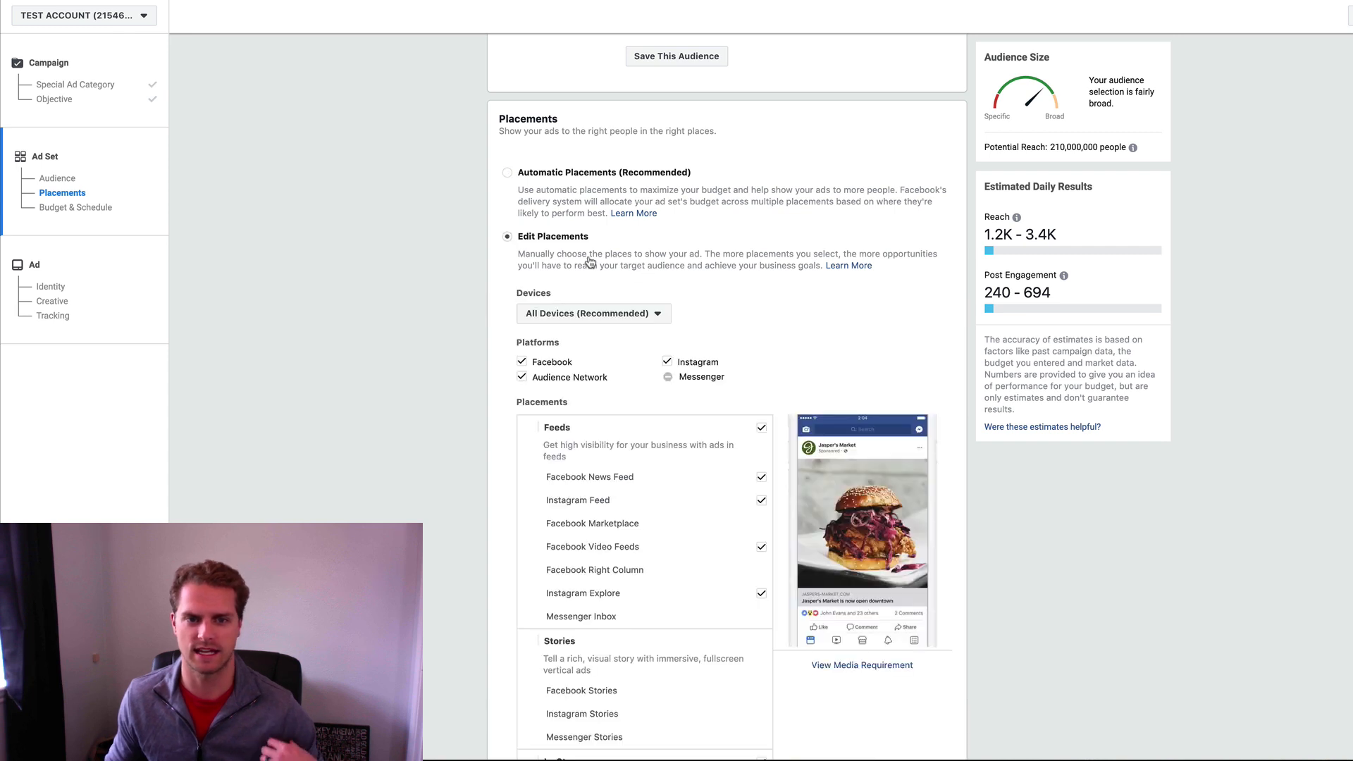
{"action": "left_click", "coordinate": [521, 363]}
{"action": "left_click", "coordinate": [521, 377]}
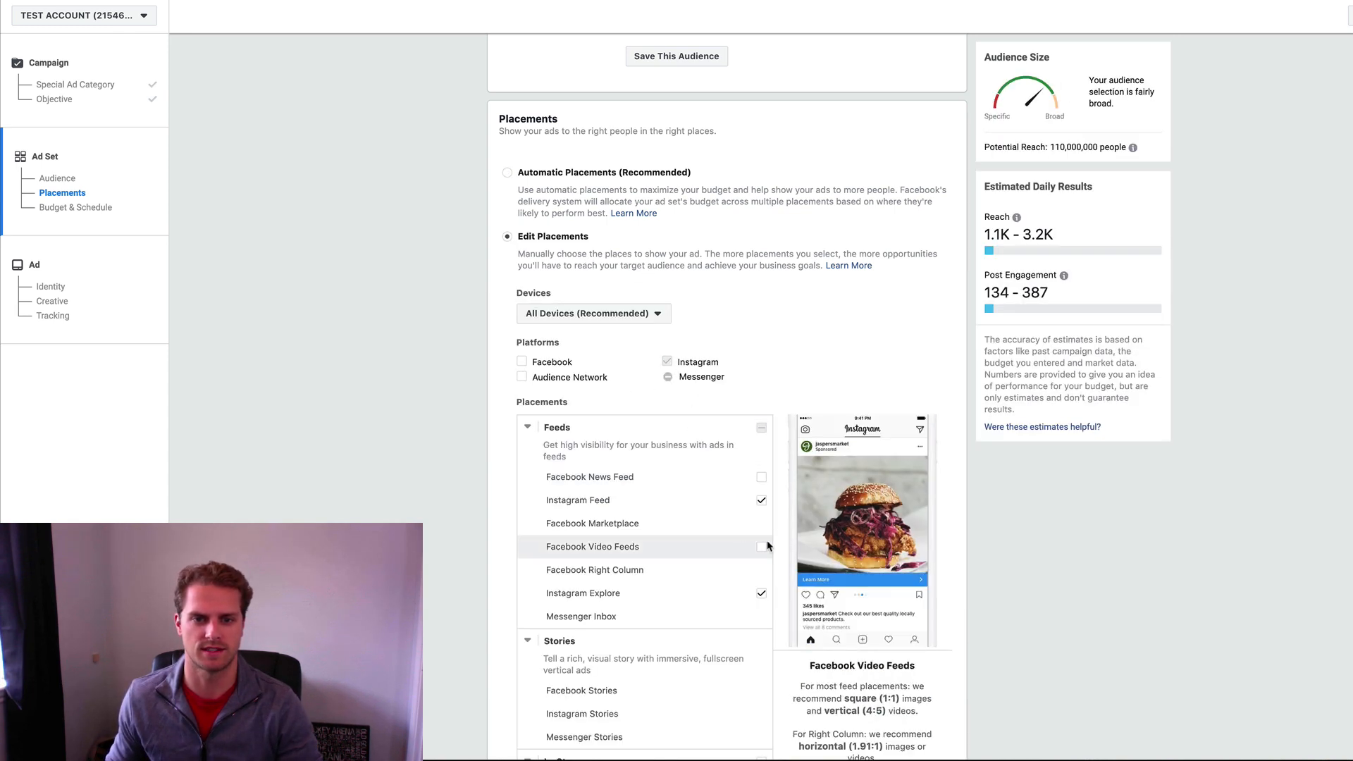
Step: Keep the engagement ad set's remaining Instagram placements and continue to the ad setup
{"action": "scroll", "coordinate": [718, 539], "scroll_direction": "down", "scroll_amount": 1}
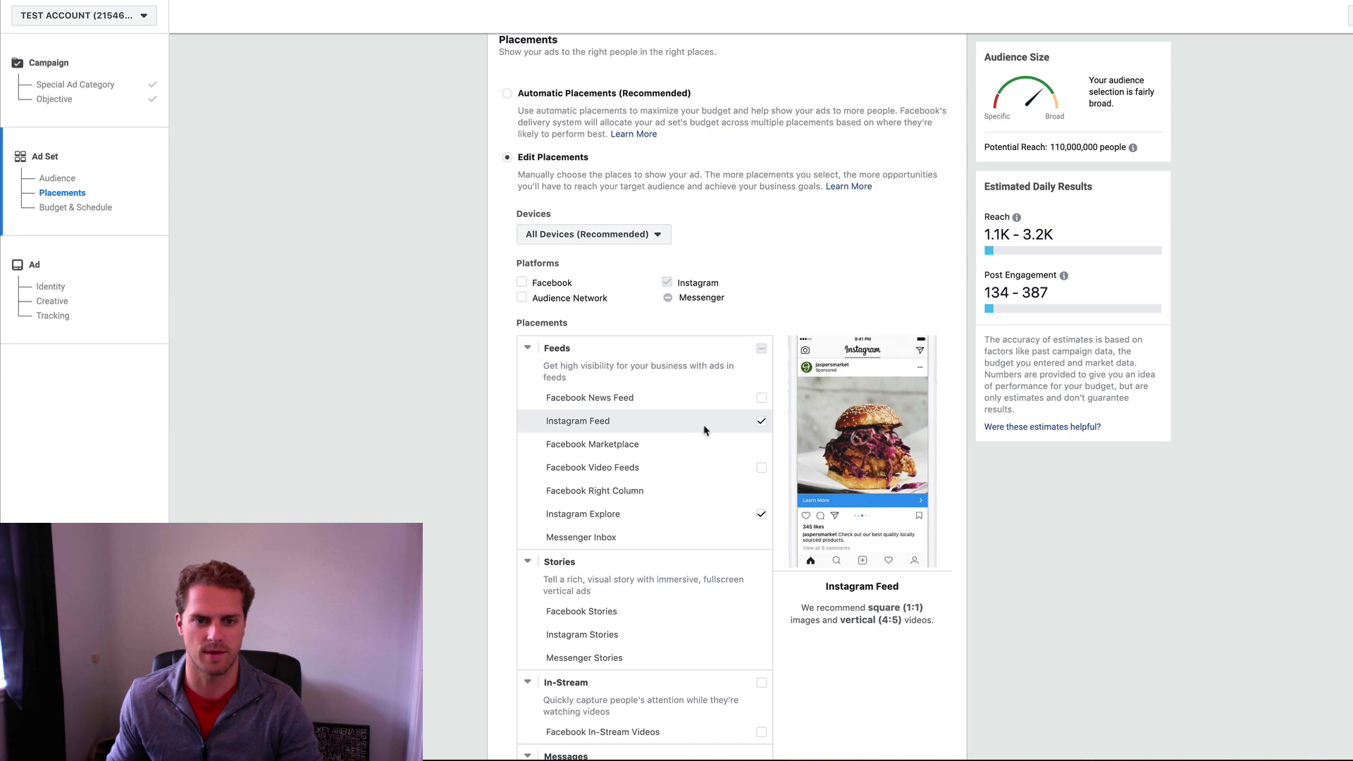
{"action": "scroll", "coordinate": [717, 518], "scroll_direction": "down", "scroll_amount": 10}
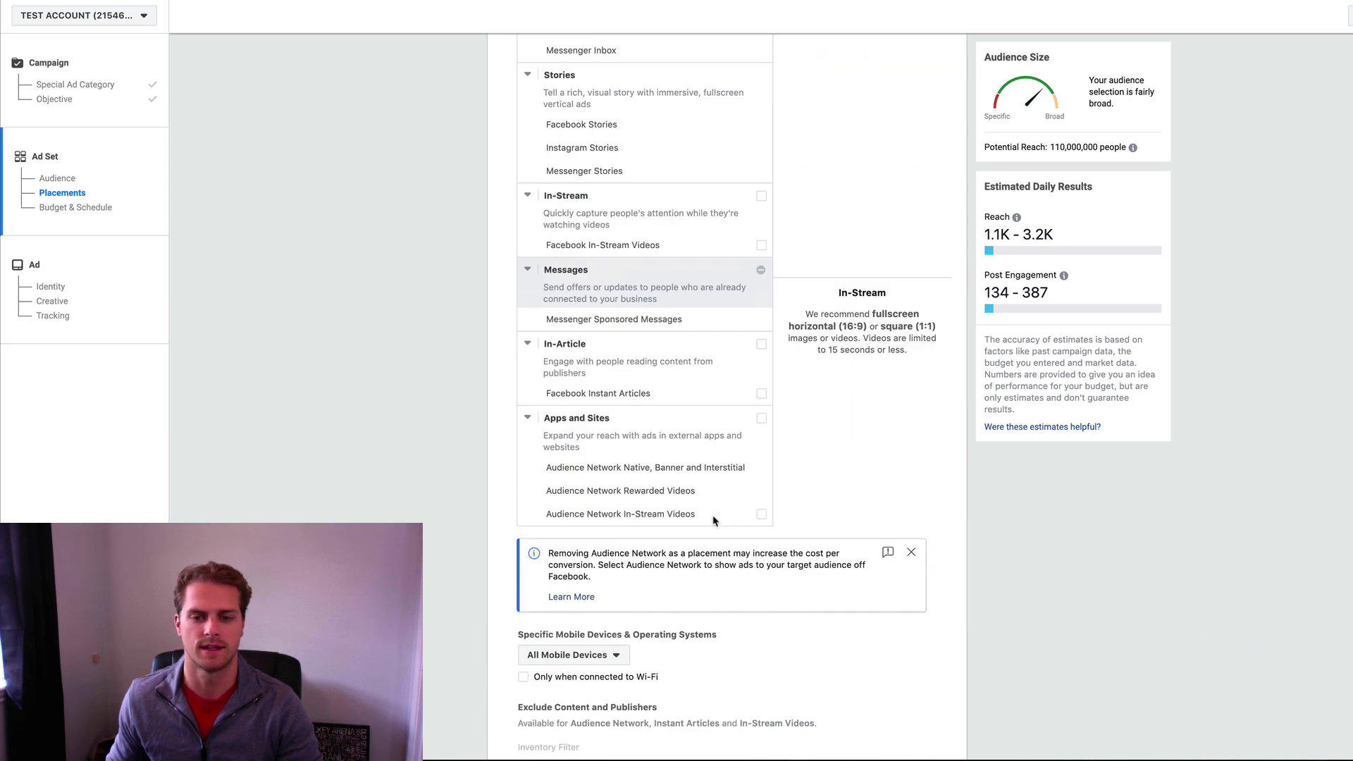
{"action": "left_click", "coordinate": [930, 736]}
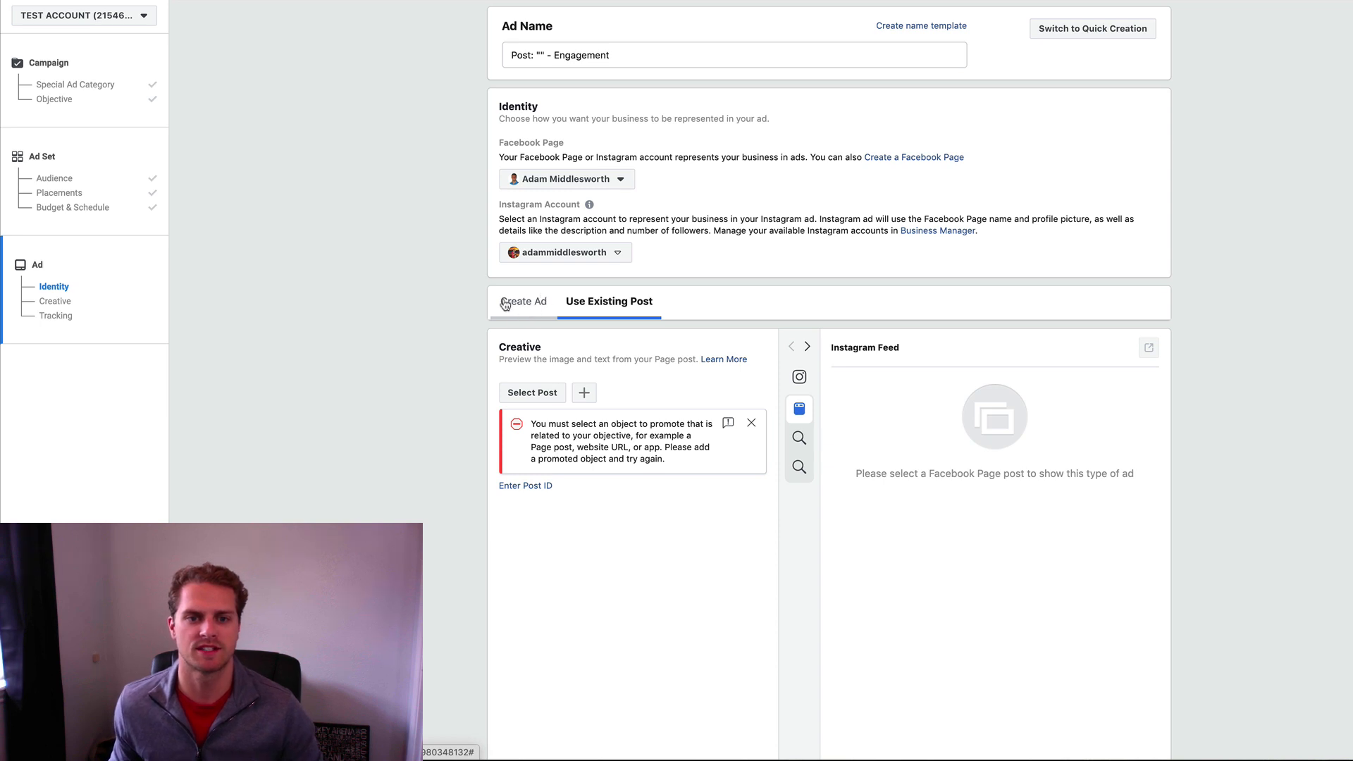
Step: Use the existing Instagram post from May 12, 2019, starting "Doing life with these two", as the engagement ad's creative
{"action": "left_click", "coordinate": [551, 395]}
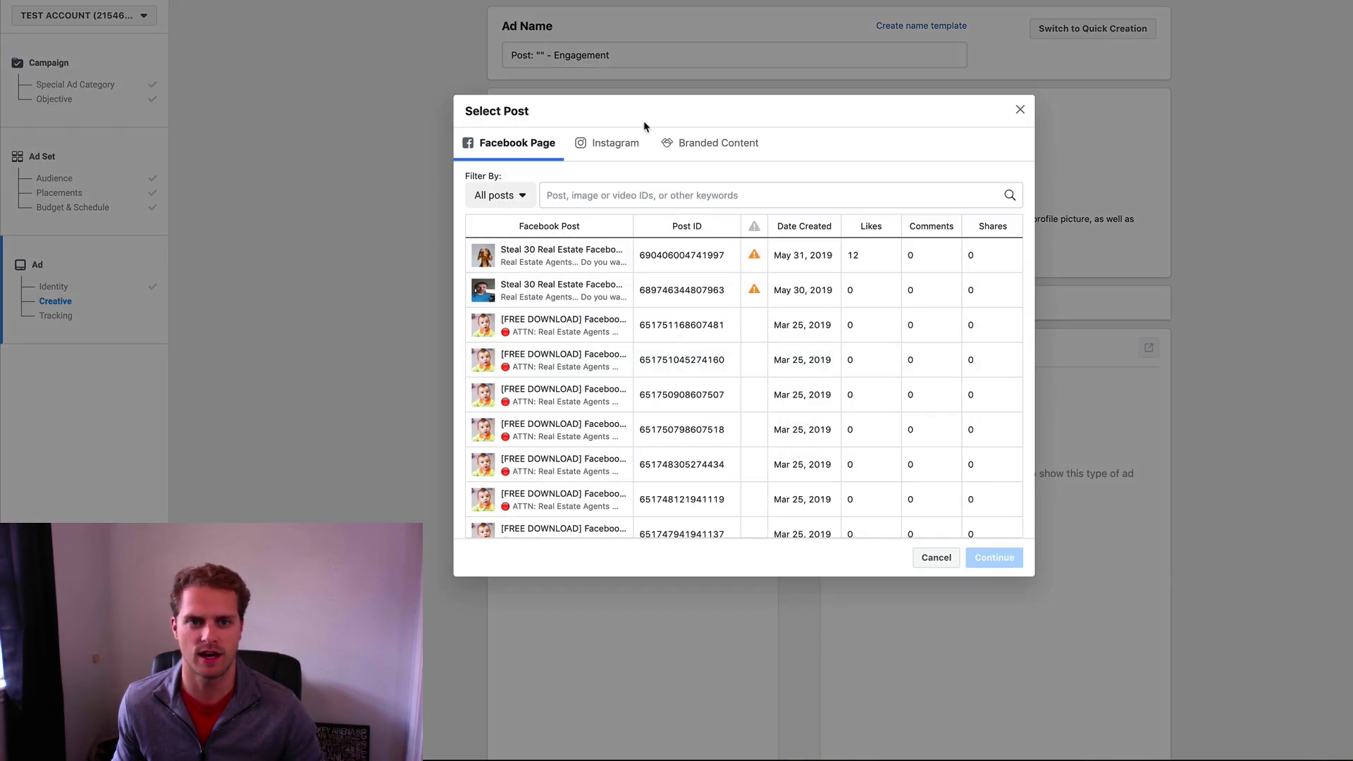
{"action": "left_click", "coordinate": [623, 148]}
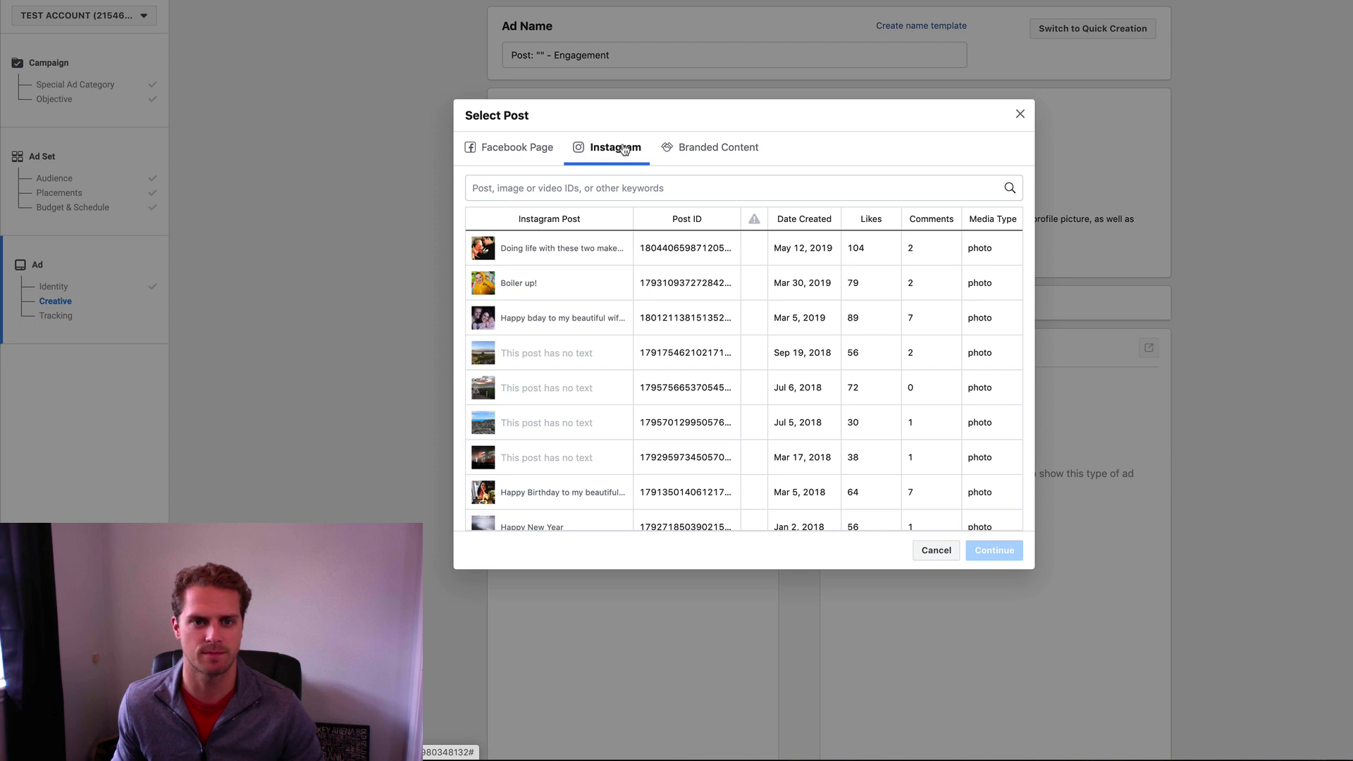
{"action": "left_click", "coordinate": [582, 255]}
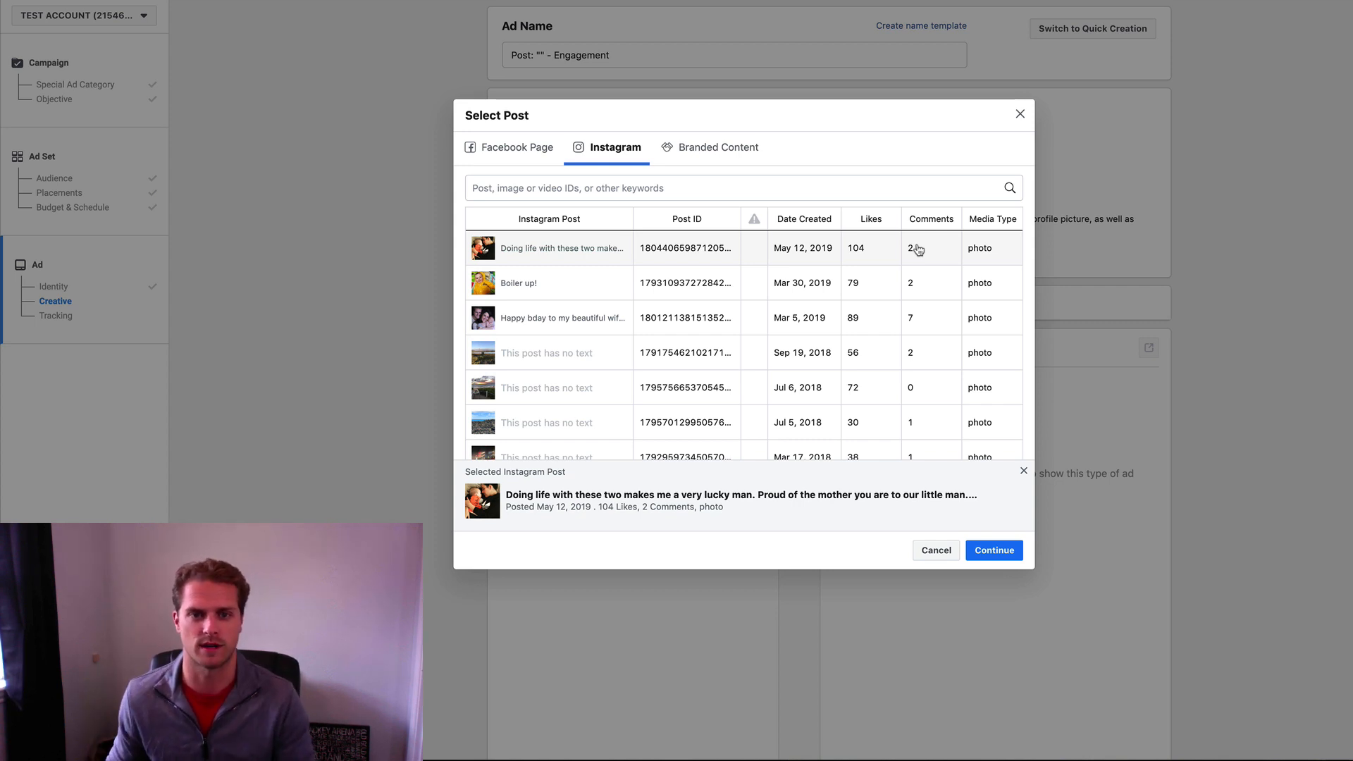
{"action": "left_click", "coordinate": [1000, 561]}
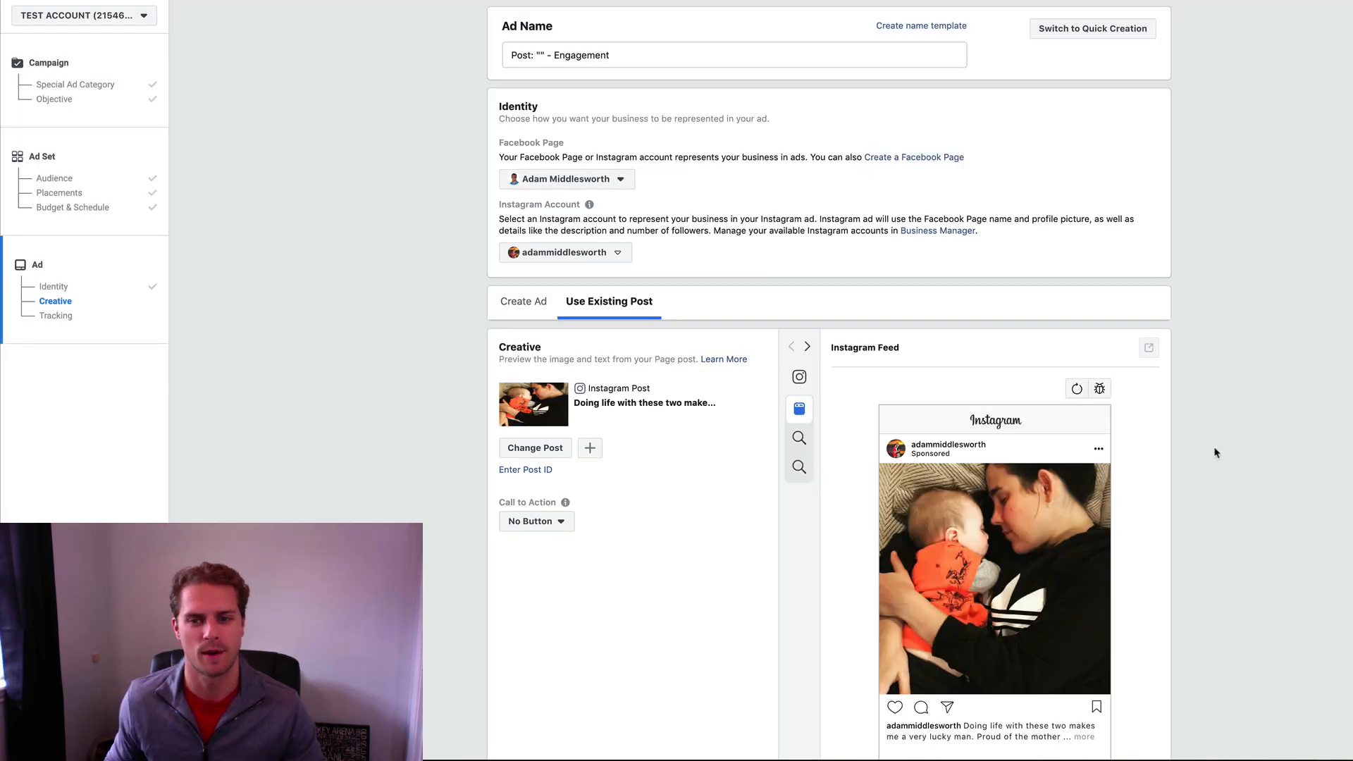
Step: Check the engagement ad's Instagram Feed preview and its tracking settings
{"action": "scroll", "coordinate": [1162, 423], "scroll_direction": "down", "scroll_amount": 2}
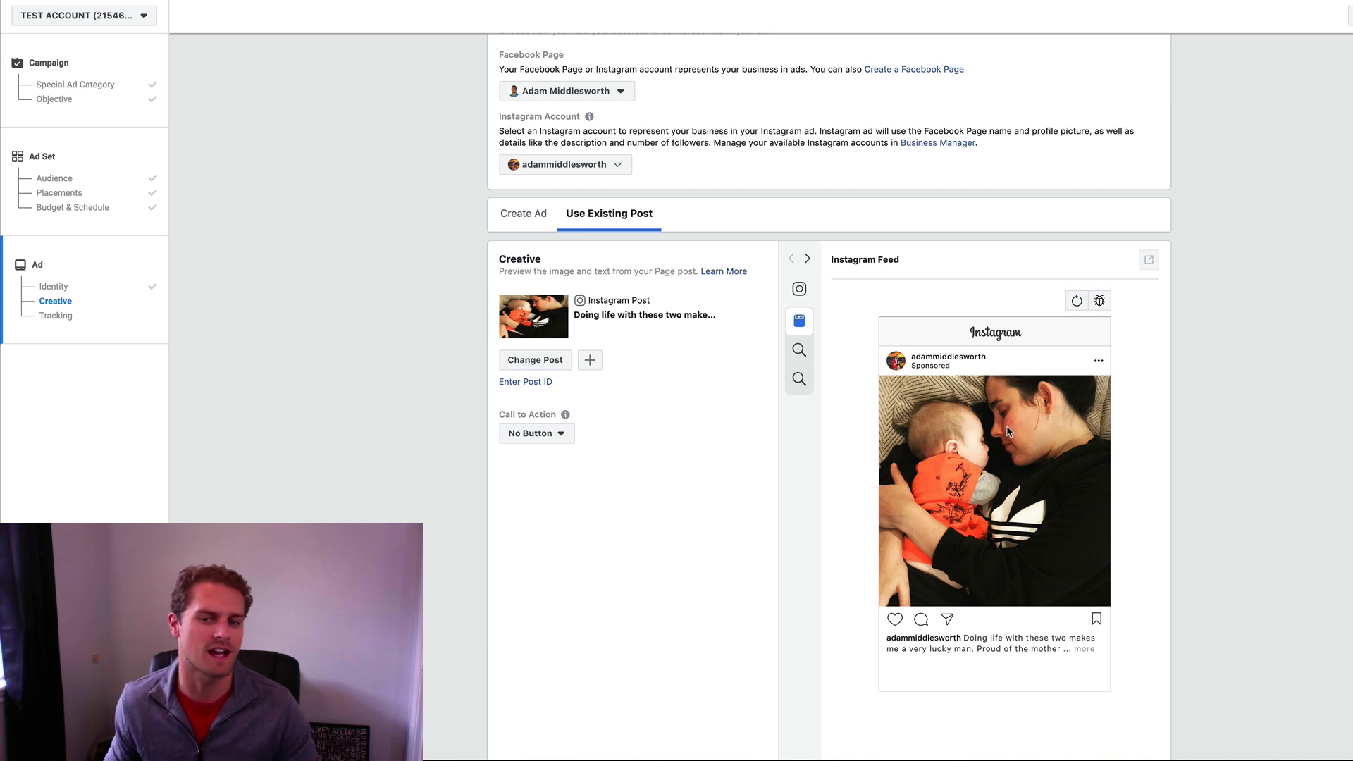
{"action": "scroll", "coordinate": [1136, 452], "scroll_direction": "down", "scroll_amount": 1}
{"action": "scroll", "coordinate": [1139, 453], "scroll_direction": "up", "scroll_amount": 3}
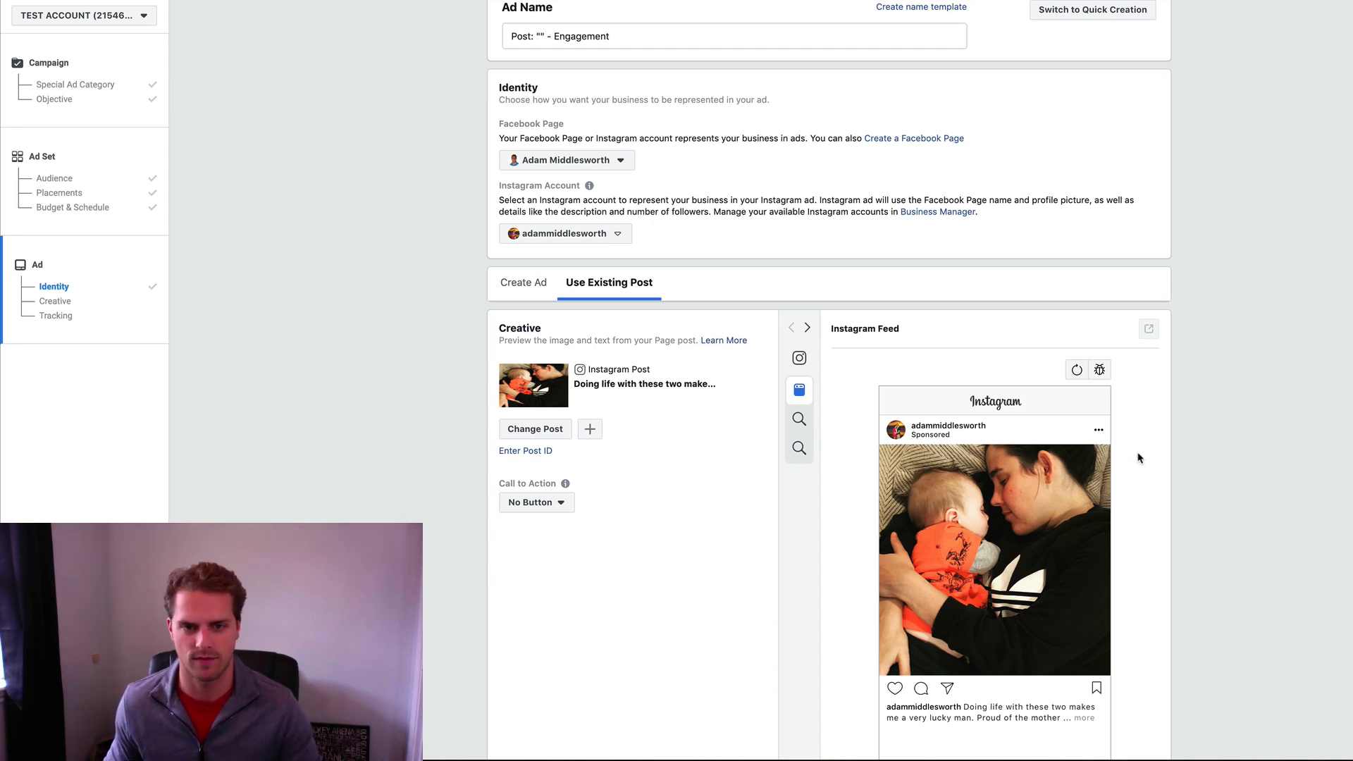
{"action": "scroll", "coordinate": [1136, 459], "scroll_direction": "down", "scroll_amount": 7}
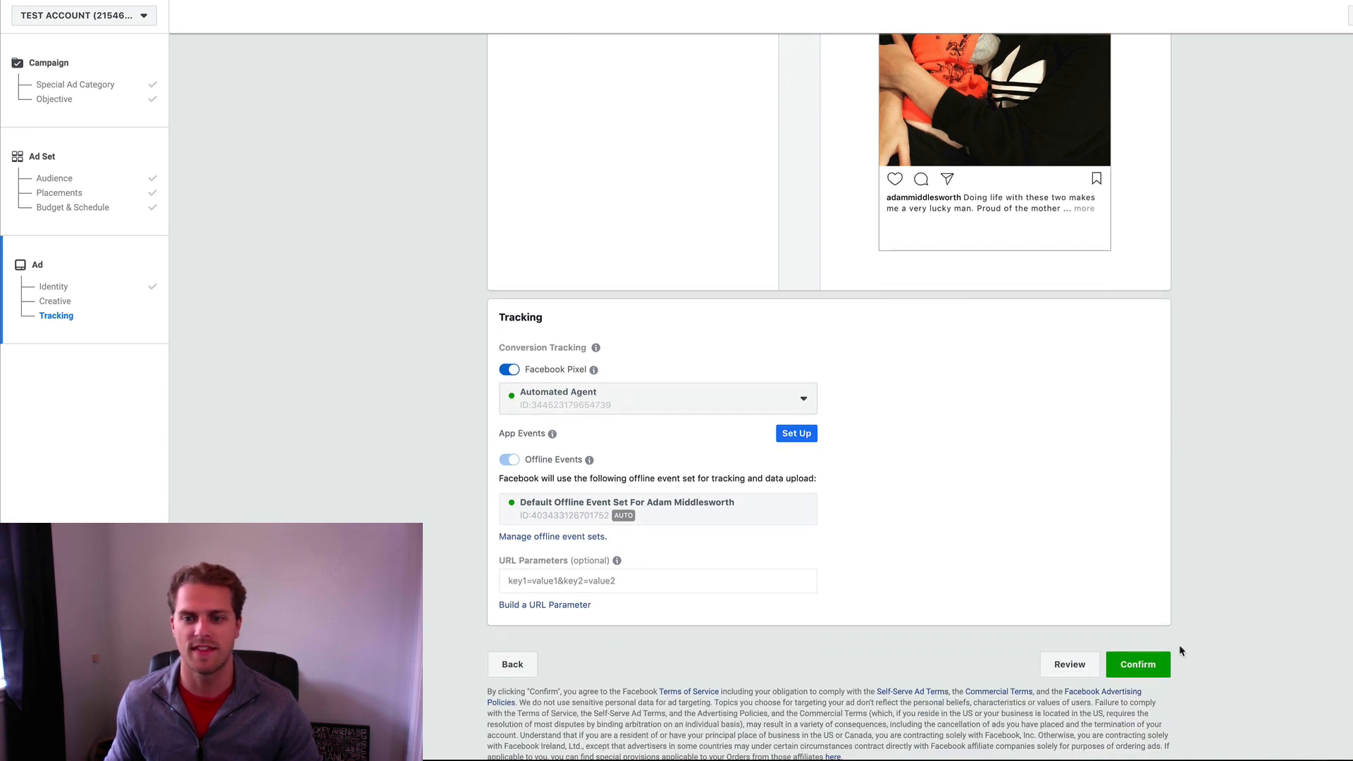